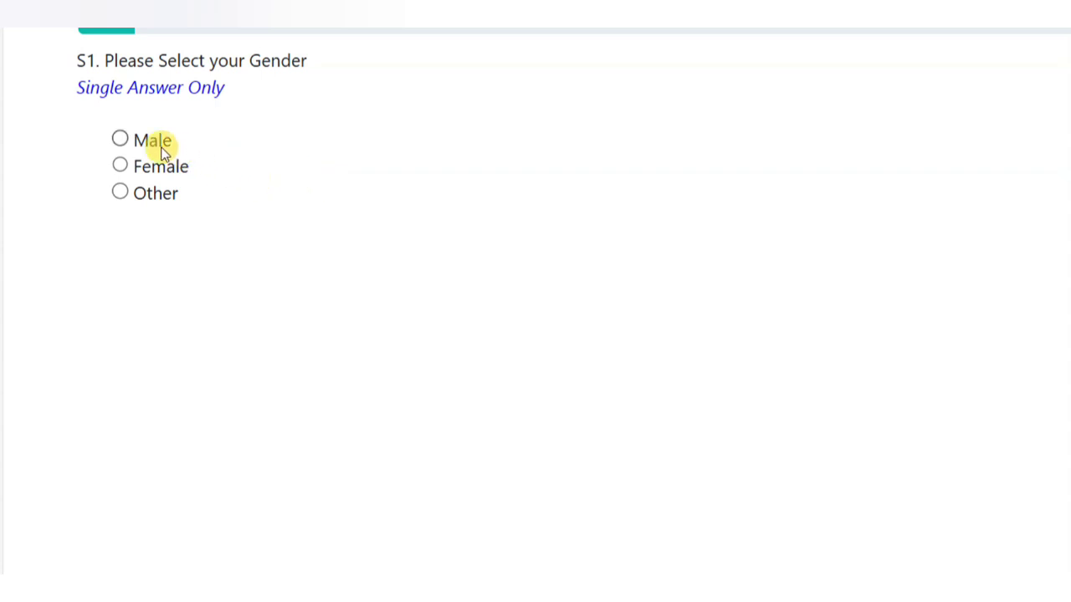
Answer the gender question with Male and continue to the following survey page.
left_click(159, 144)
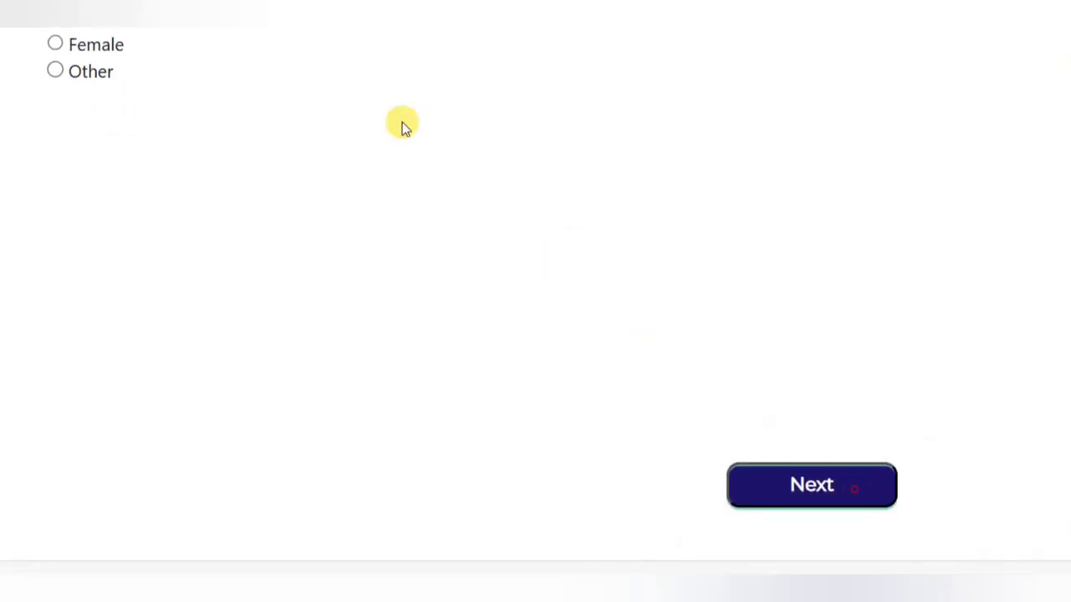
left_click(157, 139)
left_click(847, 495)
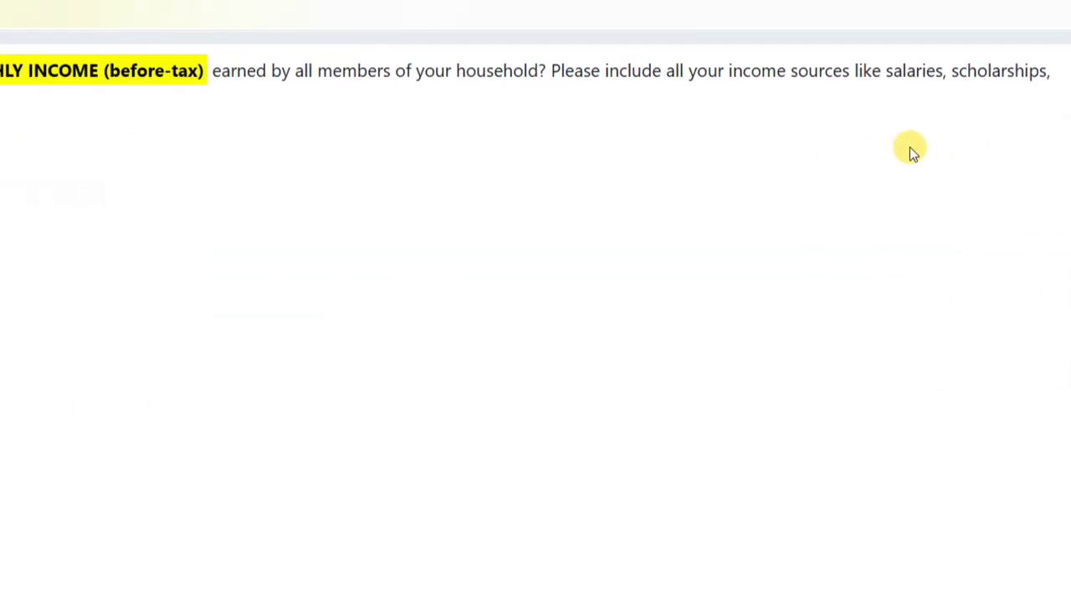
Continue past the household monthly income question, answer the education question with Graduate / Post Graduate - General, and submit it.
left_click(815, 601)
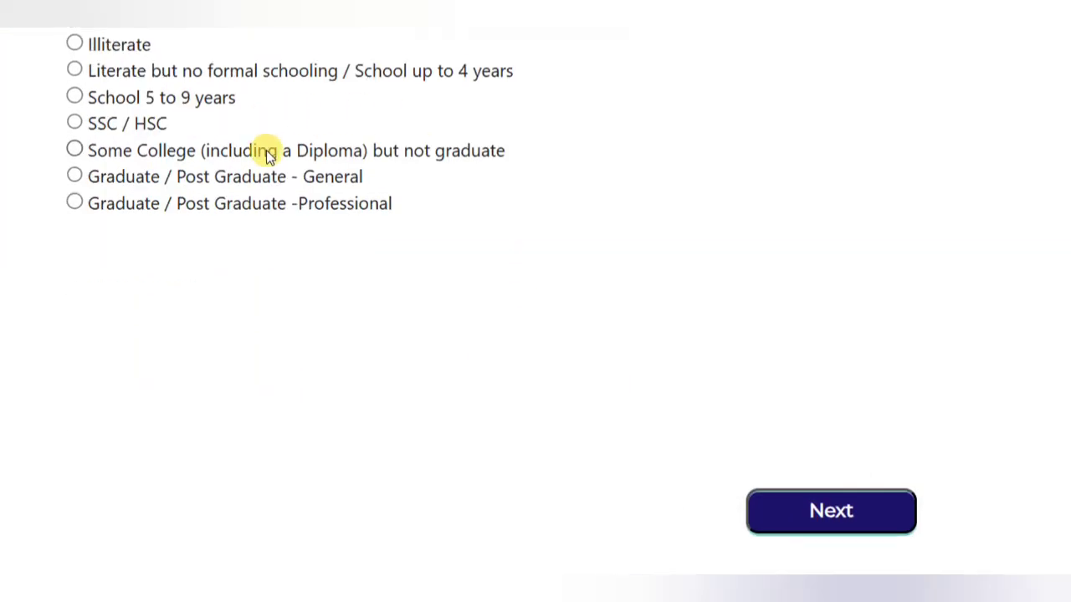
left_click(829, 511)
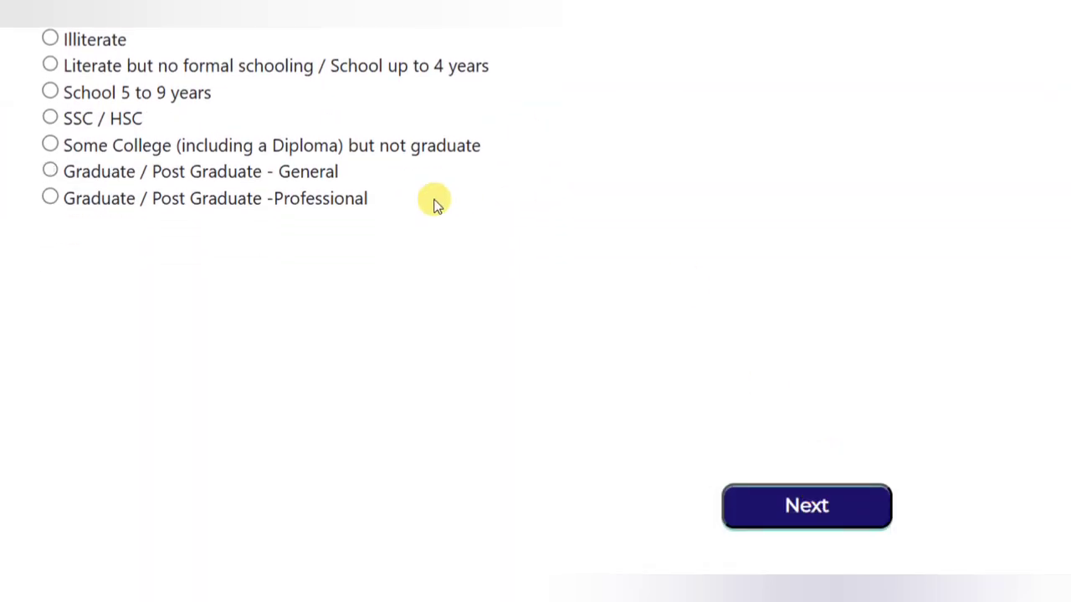
left_click(327, 167)
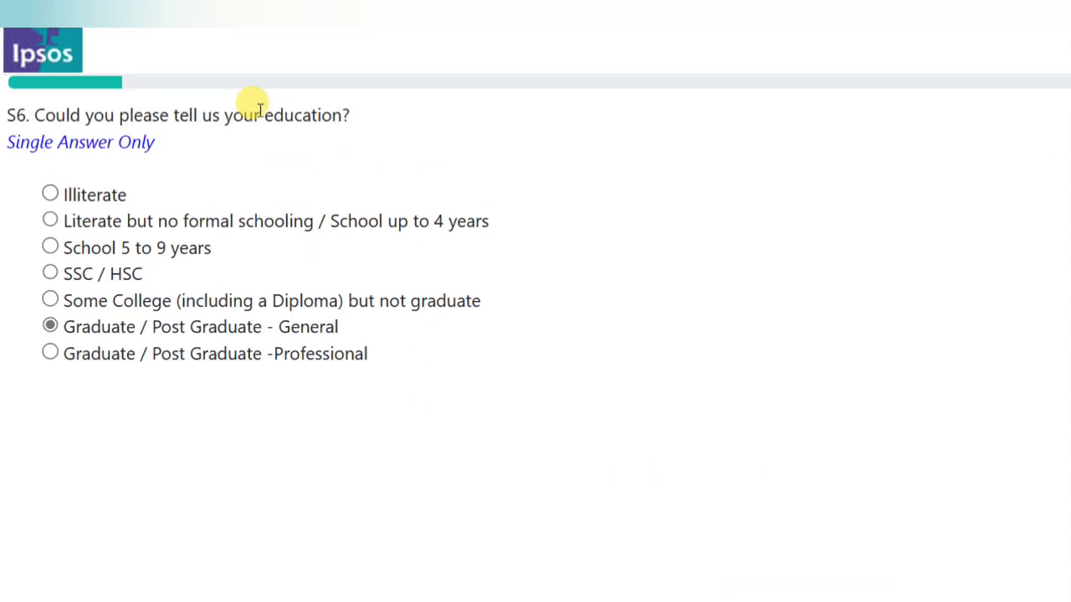
left_click(793, 520)
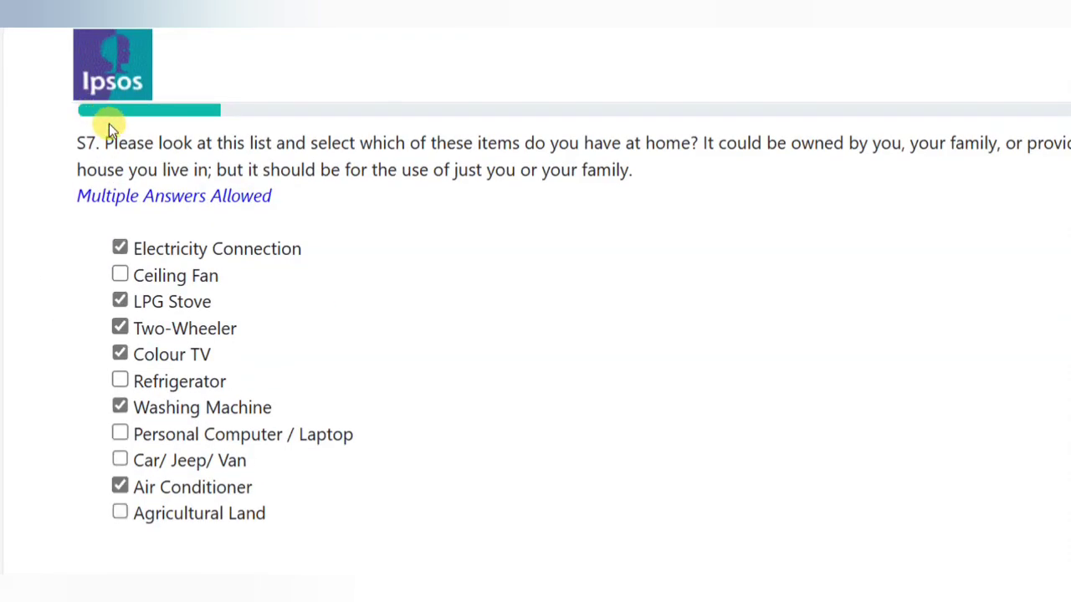
For household items, clear Electricity Connection and Washing Machine, select Ceiling Fan, Refrigerator, Personal Computer / Laptop and Car/ Jeep/ Van, and continue.
left_click(126, 249)
left_click(151, 276)
left_click(167, 435)
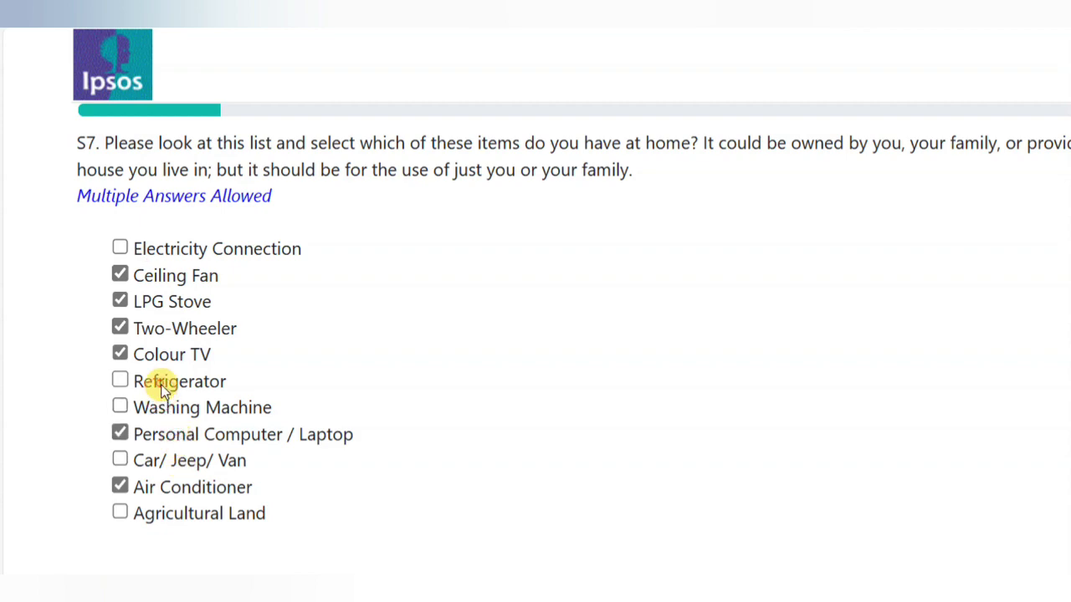
left_click(167, 382)
left_click(162, 460)
scroll(585, 115, "down", 1)
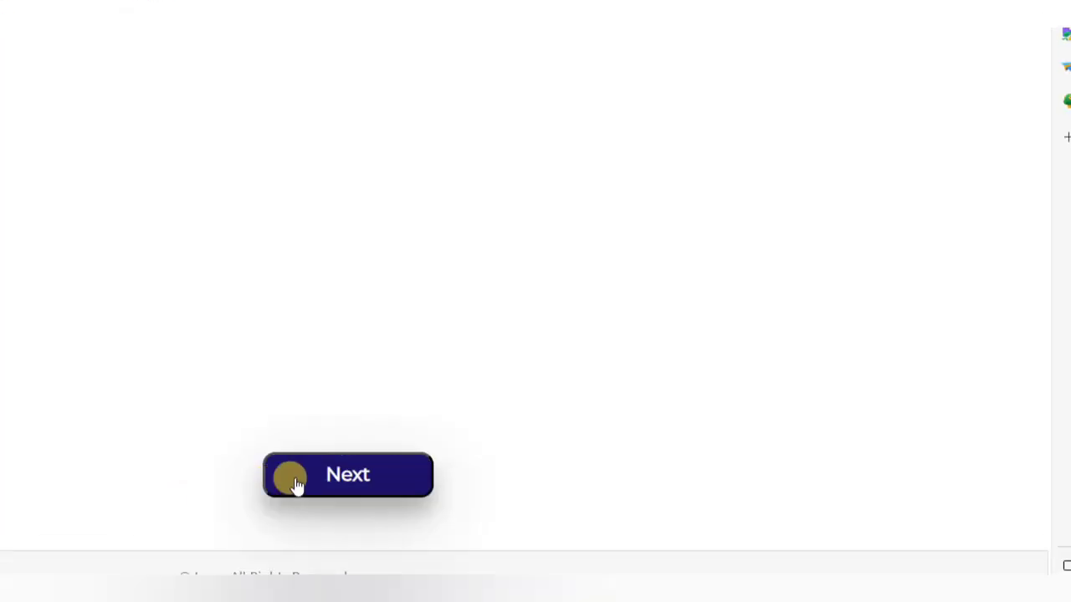
left_click(301, 483)
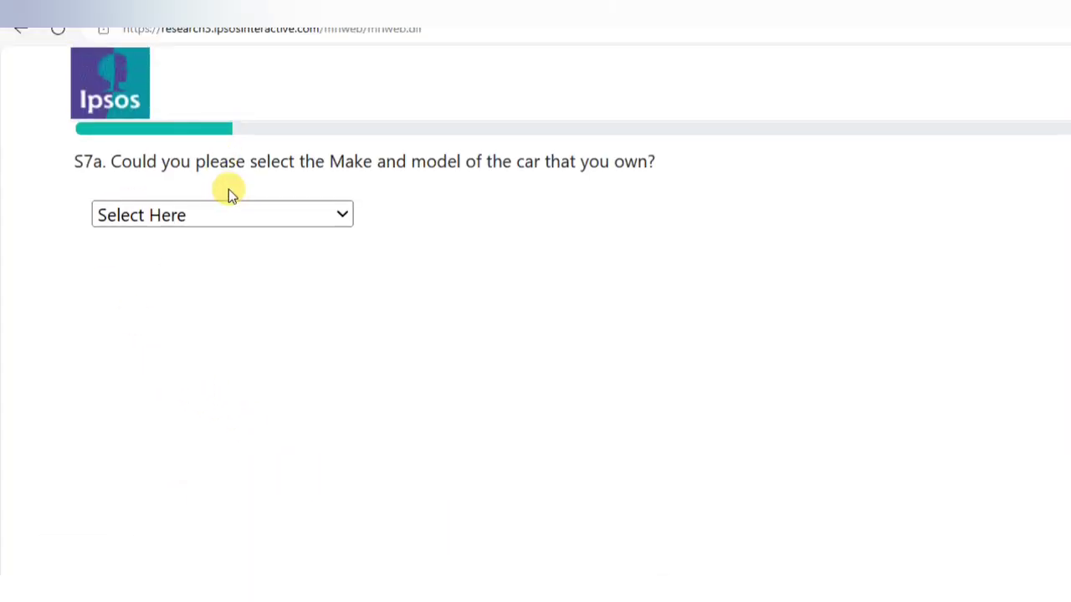
Choose Maruti Suzuki Dzire as the make and model of the owned car and continue.
left_click(224, 216)
scroll(246, 286, "down", 10)
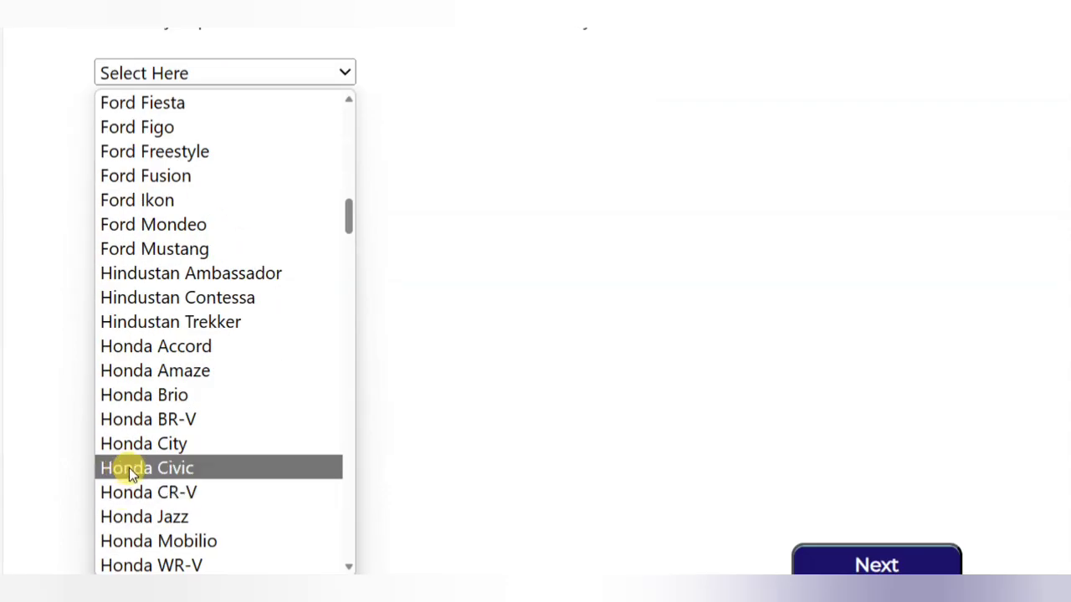
scroll(125, 469, "down", 12)
scroll(193, 438, "down", 10)
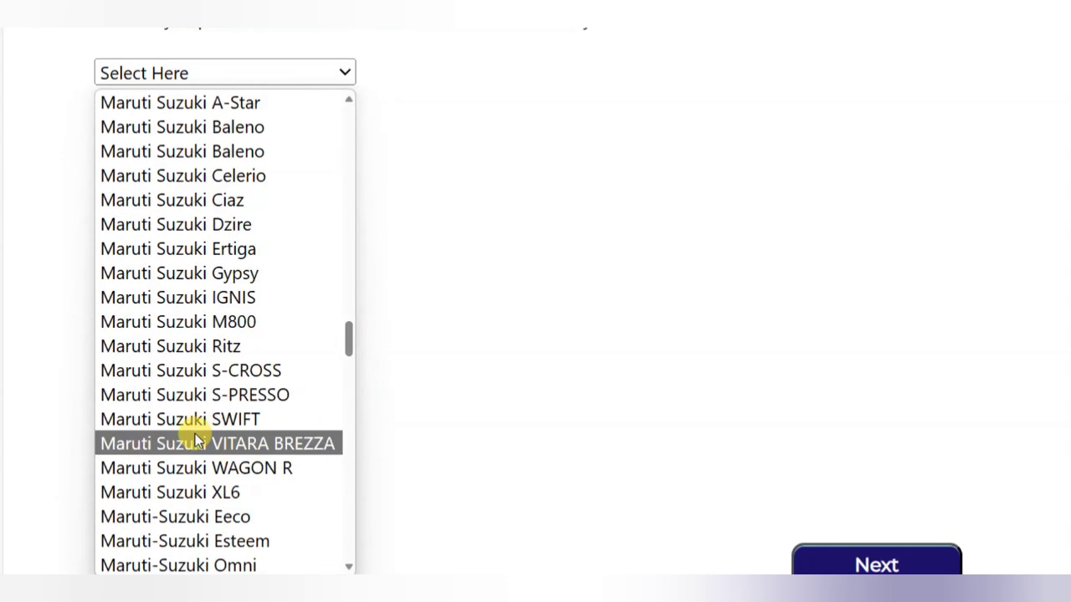
scroll(195, 433, "down", 11)
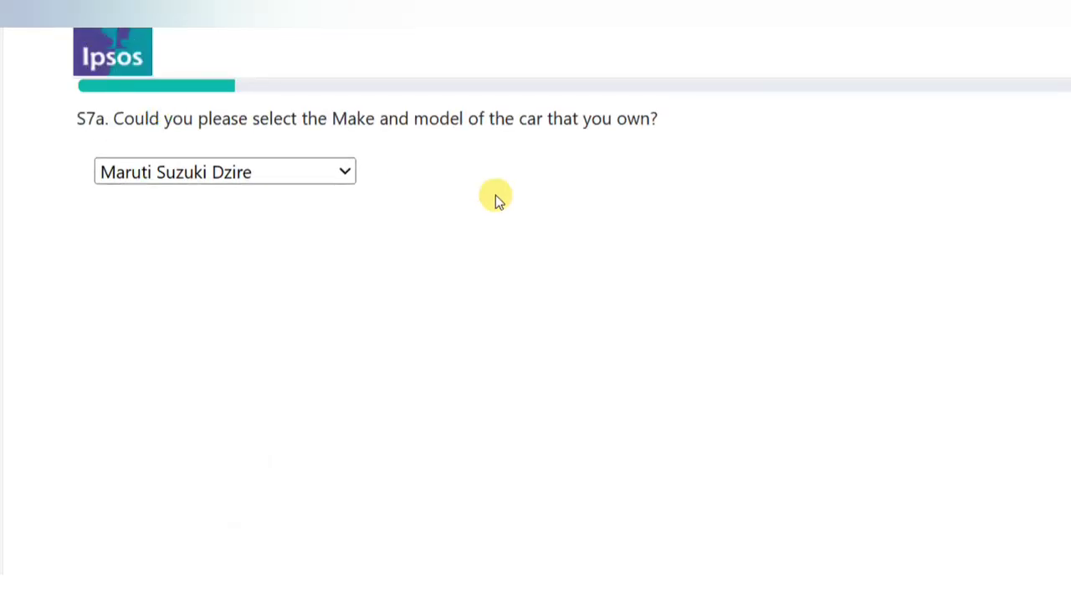
left_click(885, 553)
left_click(867, 511)
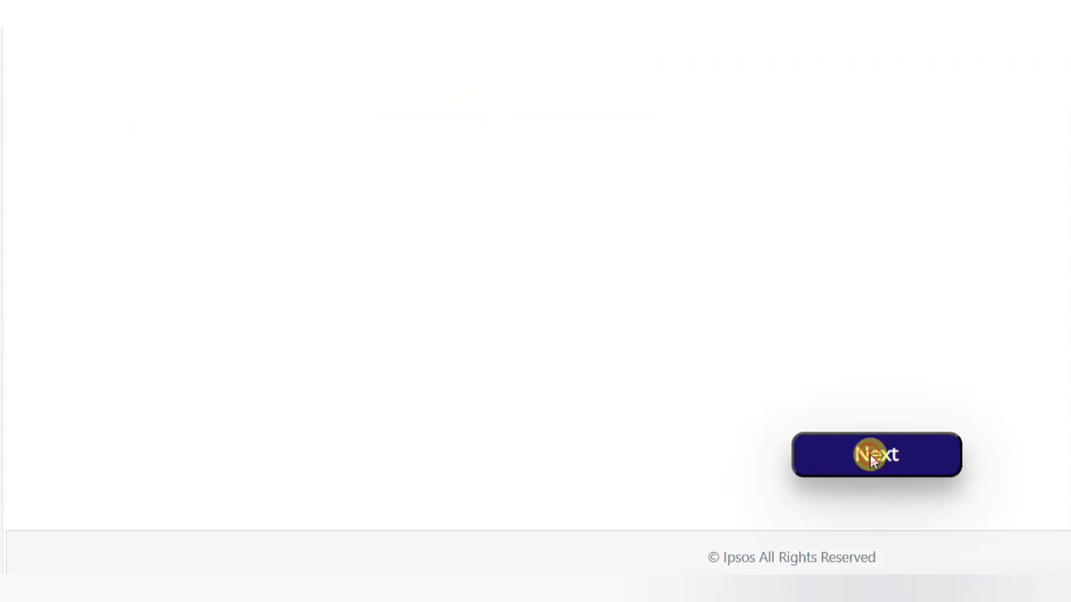
Choose Dell as the brand of the owned personal computer or laptop and continue.
left_click(168, 137)
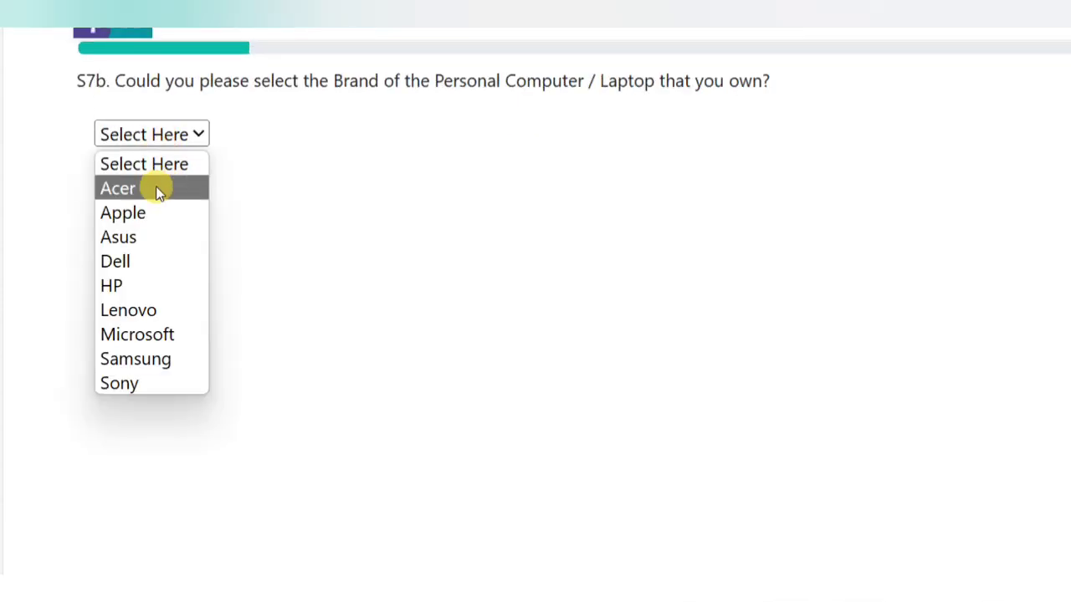
left_click(155, 260)
left_click(881, 483)
Choose OPPO Reno 10X Zoom as the brand and model of the owned mobile and continue.
left_click(347, 199)
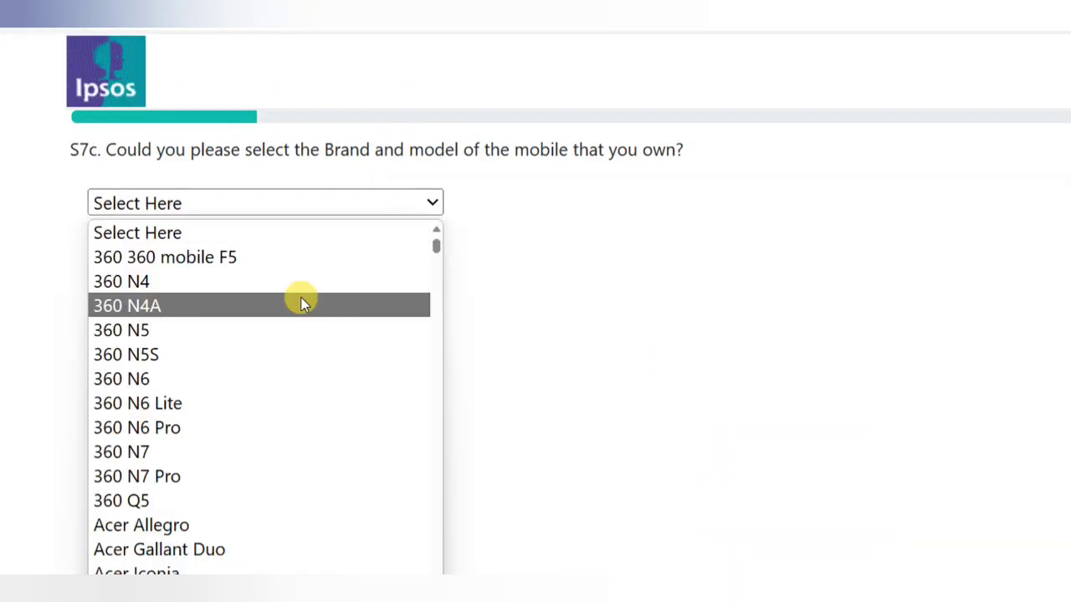
scroll(301, 301, "down", 15)
scroll(303, 303, "down", 3)
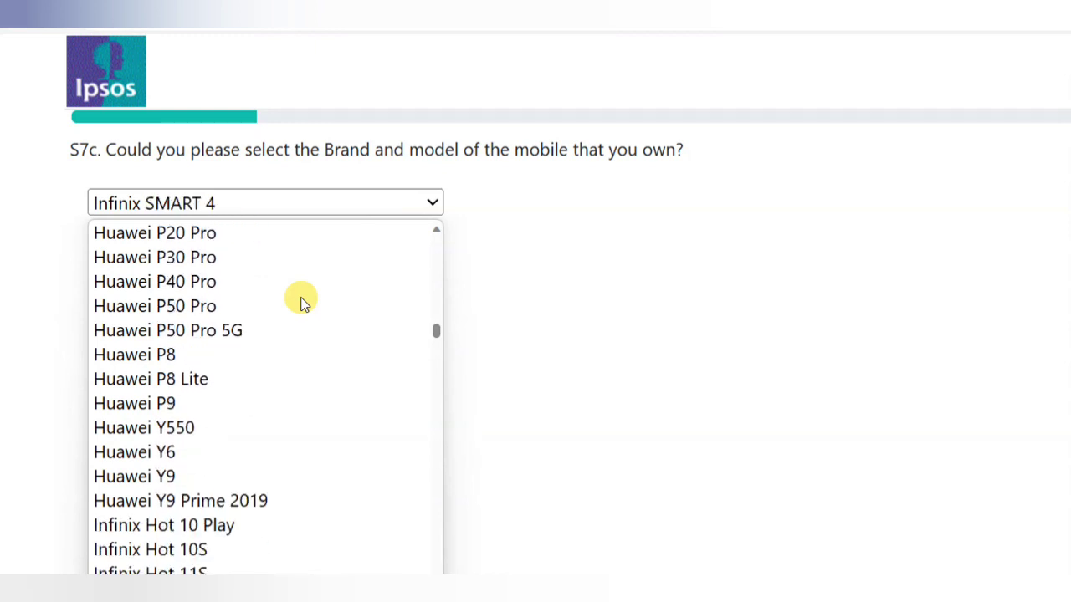
key("o")
key("Down")
key("Down")
key("Down")
key("Down")
key("Down")
key("Down")
key("Down")
key("Down")
key("Down")
key("Down")
key("Down")
key("Down")
key("Down")
key("Down")
key("Down")
key("Down")
key("Down")
key("Down")
key("Down")
key("Down")
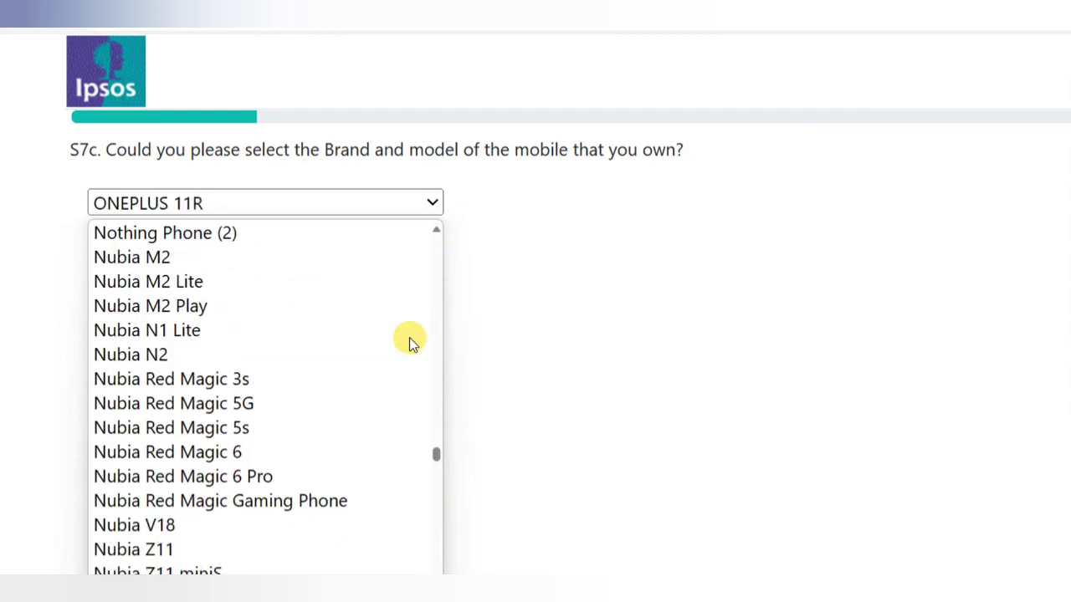
key("Down")
key("Down")
key("Down")
key("Down")
key("Down")
key("Down")
key("Down")
key("Down")
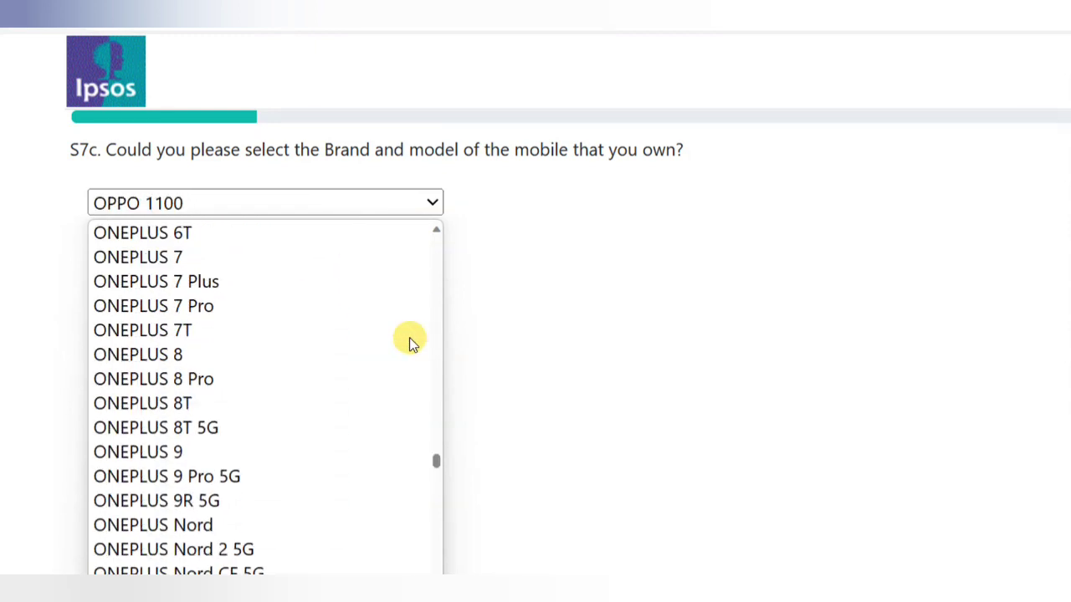
scroll(409, 337, "down", 20)
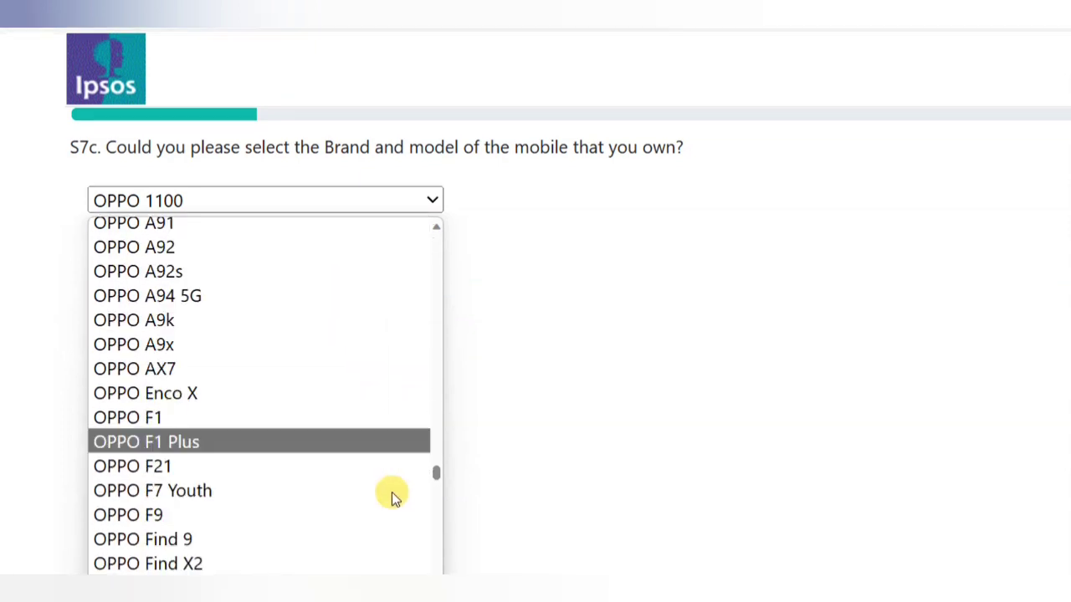
scroll(392, 491, "down", 15)
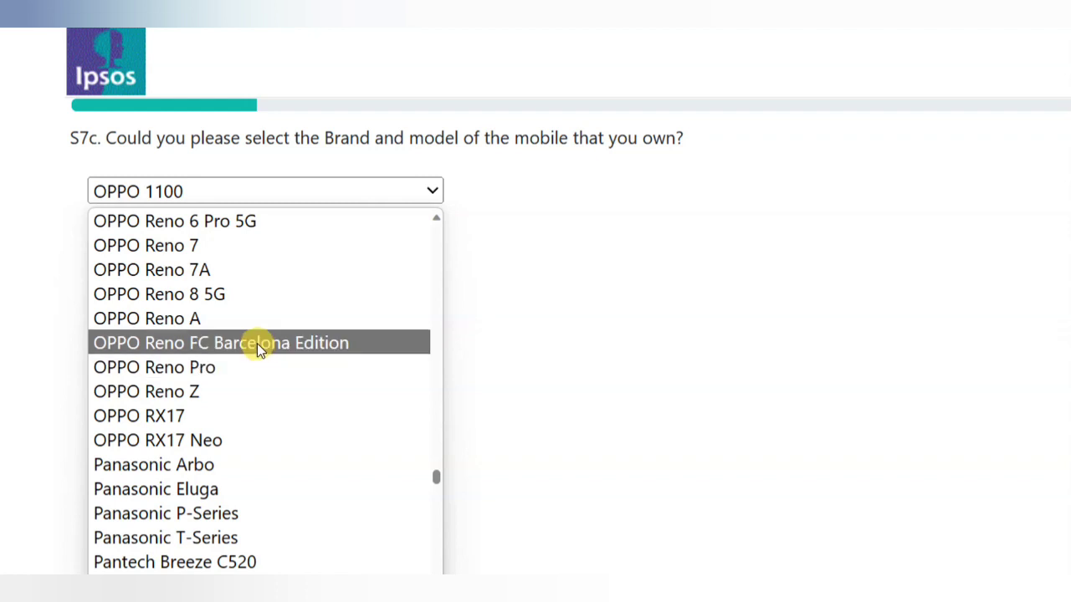
scroll(241, 367, "up", 7)
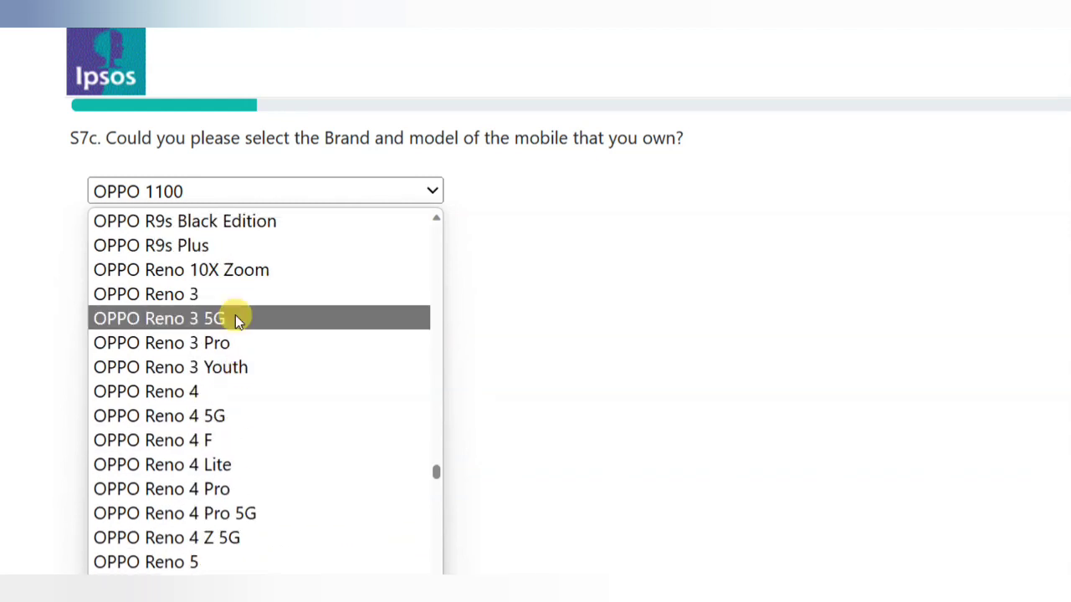
left_click(229, 274)
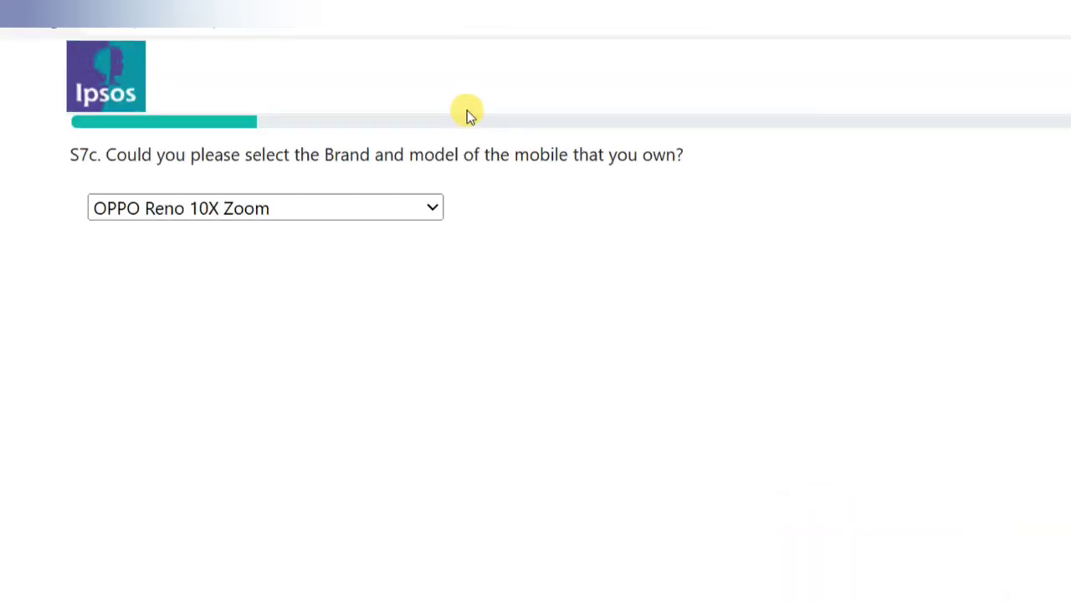
left_click(870, 506)
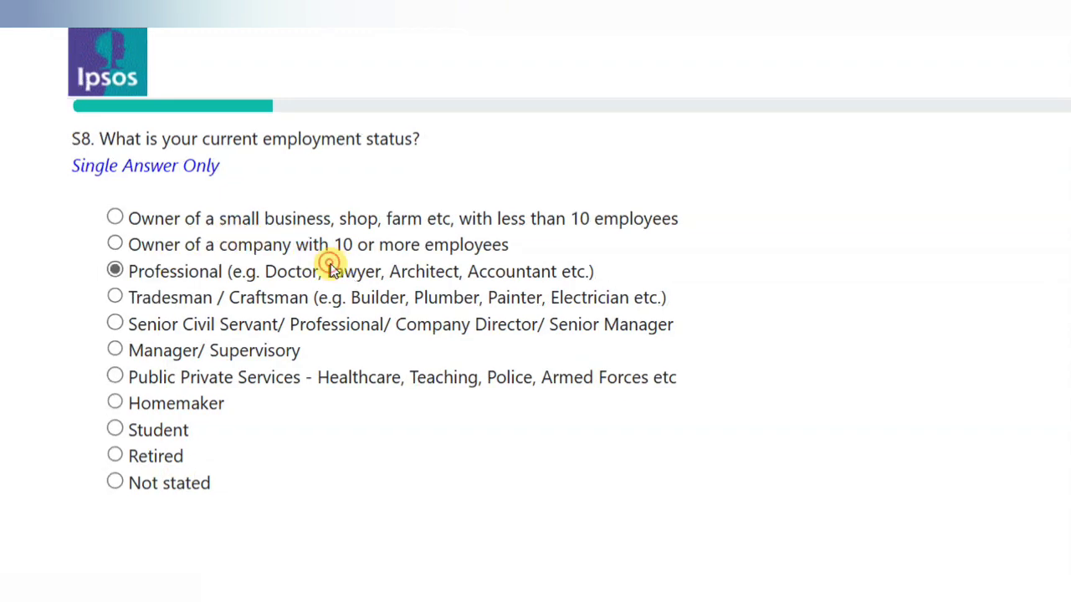
Submit Professional as the employment status, then report owning a Car and a Motorcycle for the regular commute and continue.
scroll(333, 267, "down", 3)
left_click(874, 494)
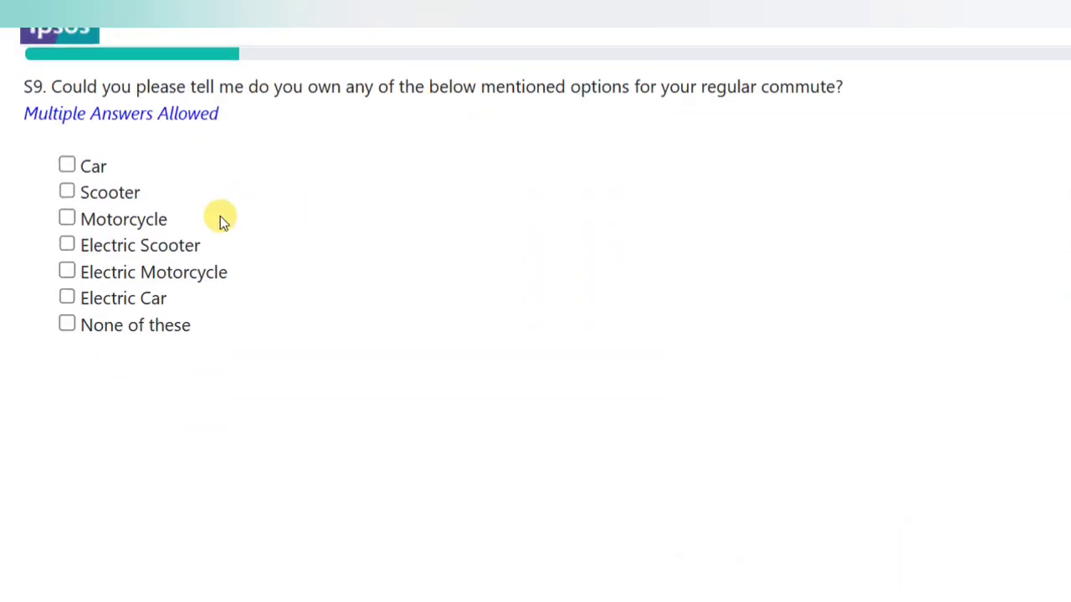
left_click(94, 167)
left_click(120, 216)
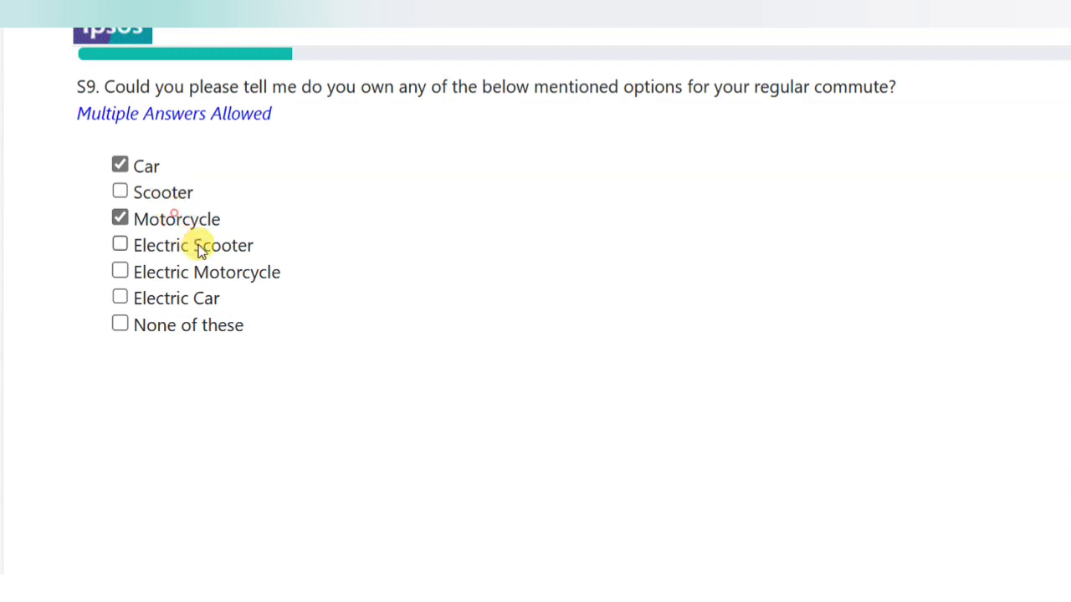
scroll(848, 406, "down", 3)
left_click(865, 507)
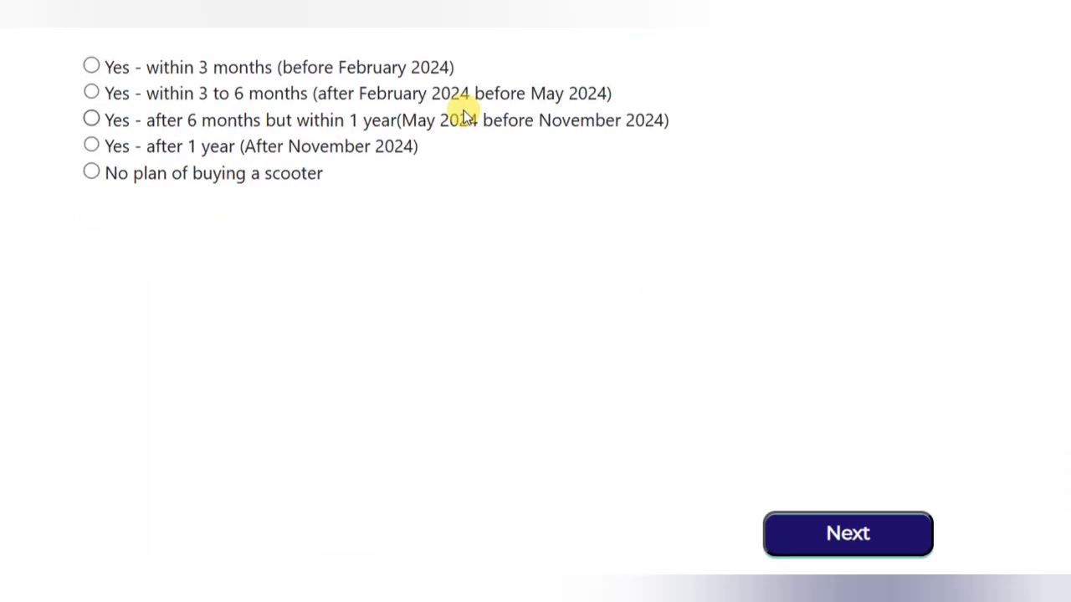
Answer the scooter purchase plan question with "Yes - within 3 months (before February 2024)" and continue.
scroll(351, 161, "up", 1)
scroll(820, 494, "down", 3)
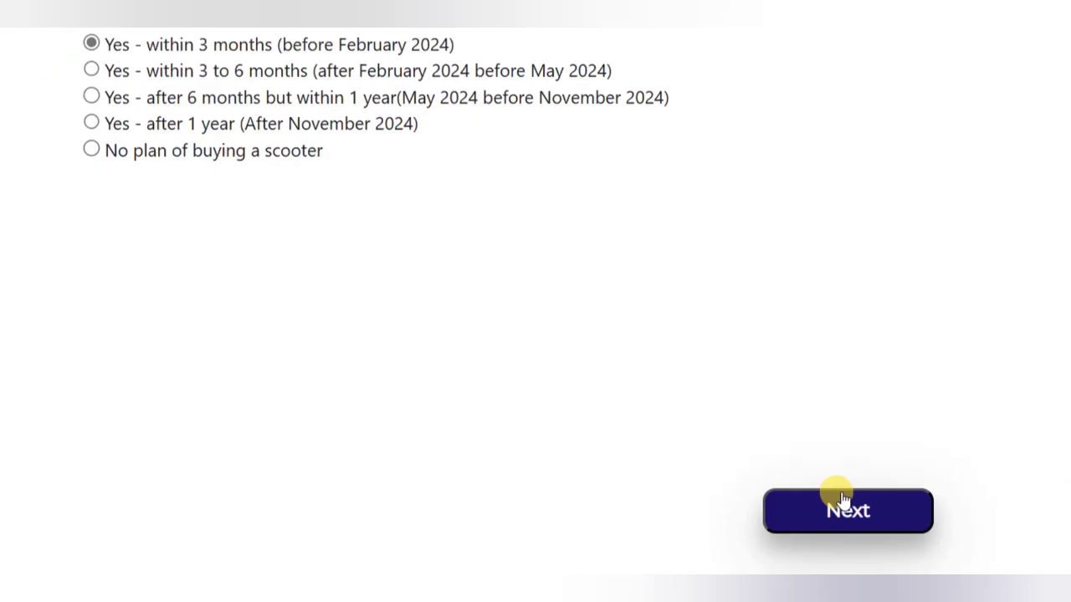
left_click(836, 498)
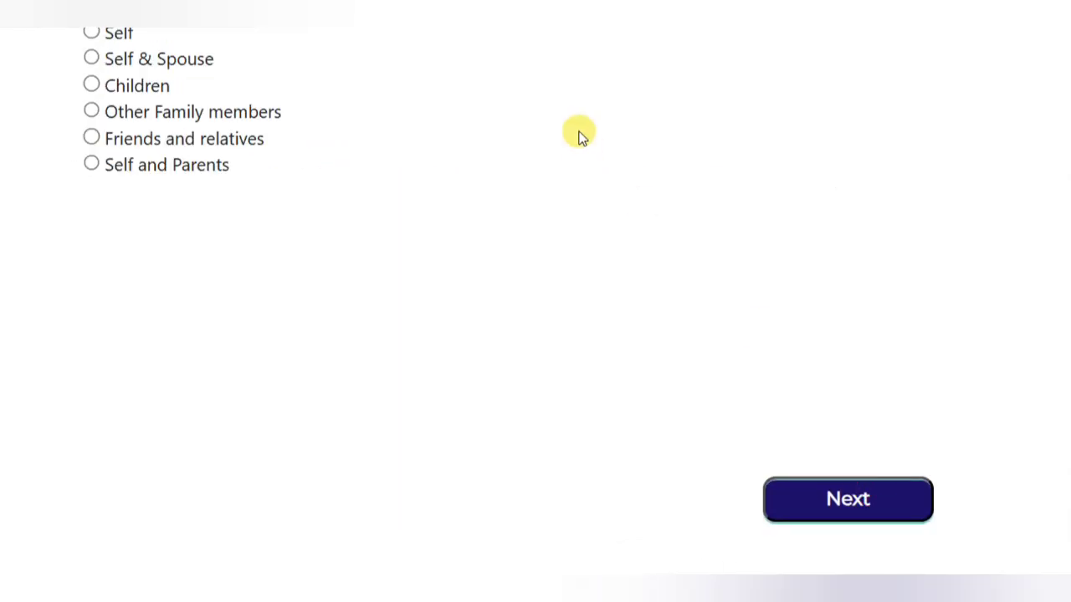
Answer Self & Spouse both to this question and to S14 about the planned scooter's main user, continuing after each.
scroll(578, 131, "up", 1)
left_click(159, 124)
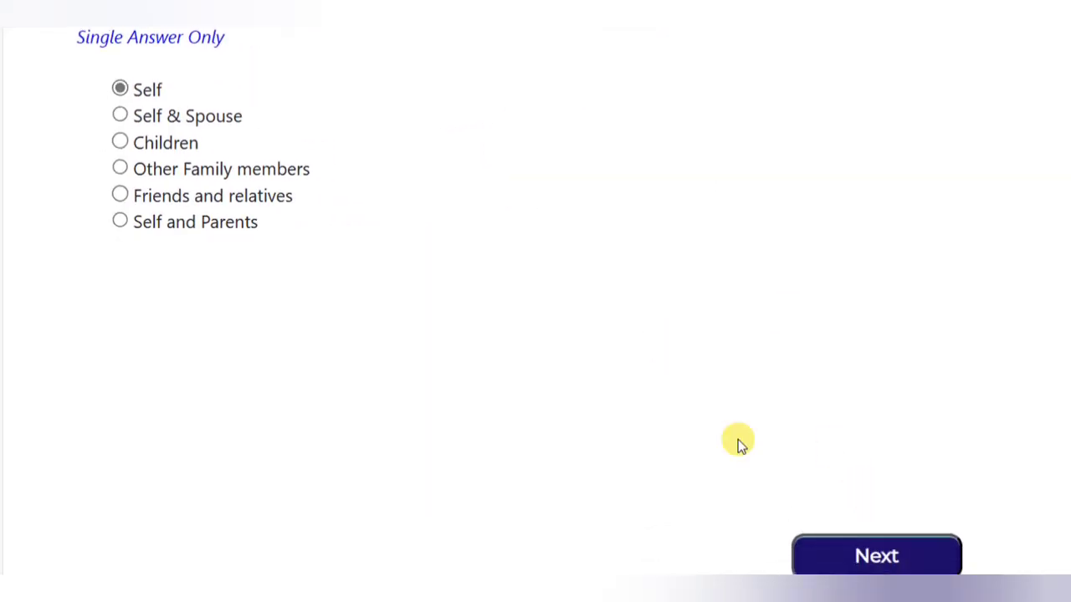
left_click(211, 122)
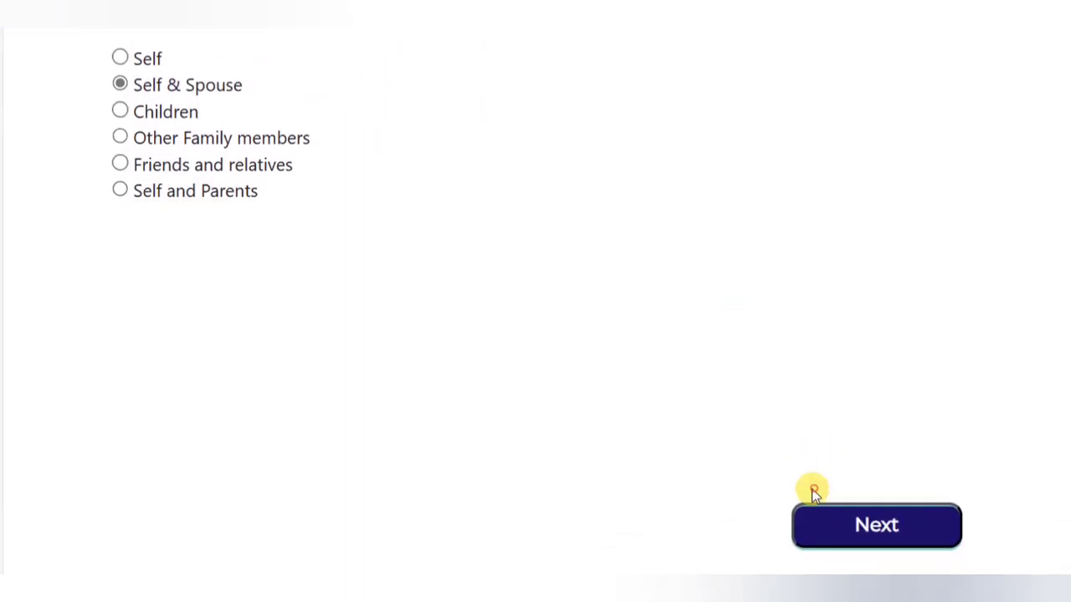
left_click(912, 498)
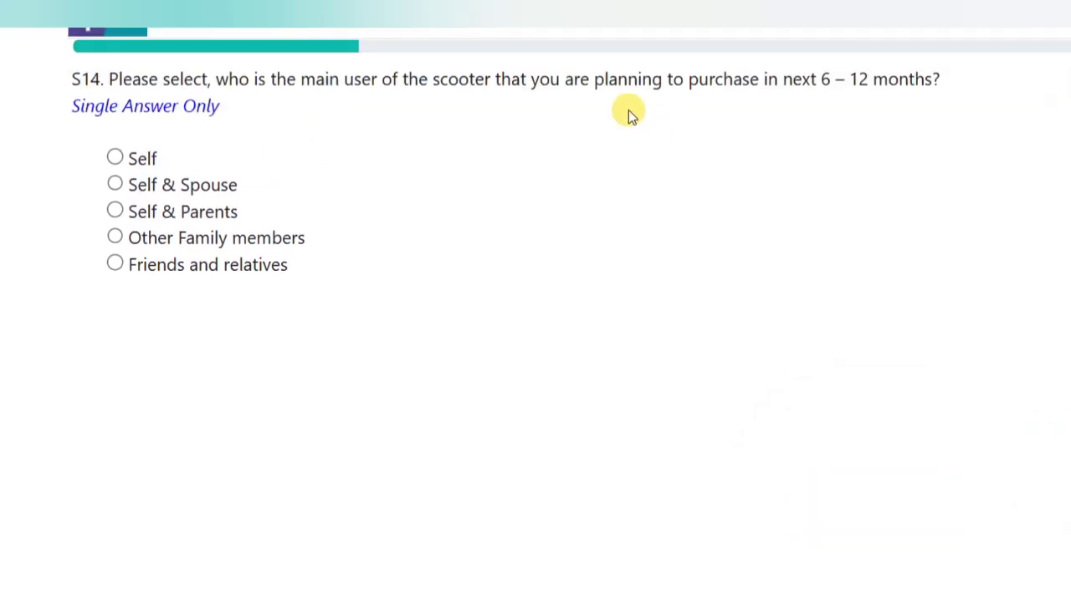
left_click(215, 185)
left_click(872, 488)
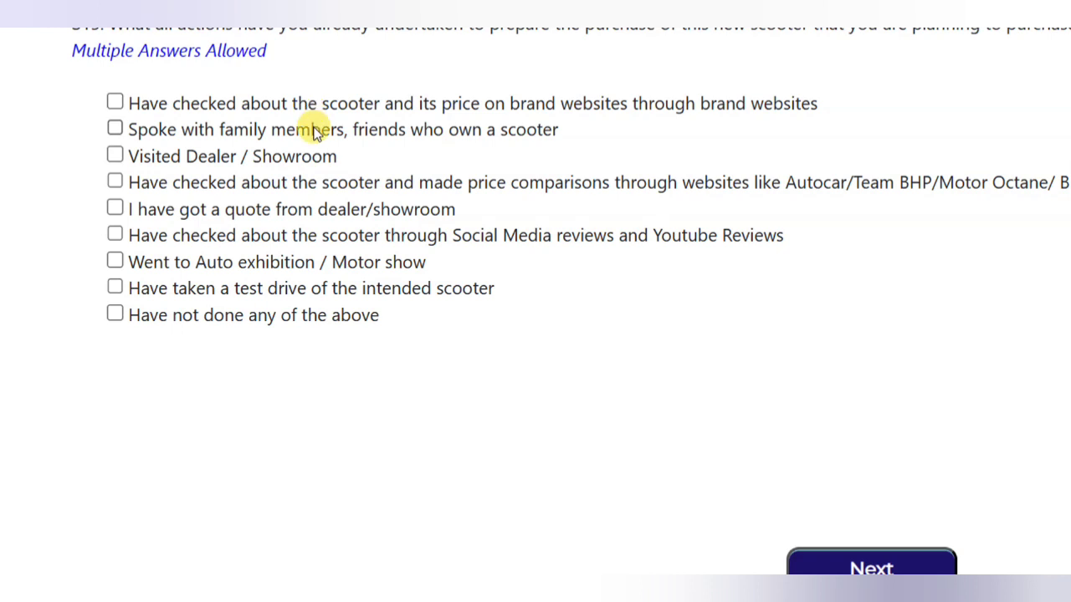
Report checking brand websites, speaking with family and friends, visiting a dealer and getting a dealer quote as purchase preparations, and continue.
left_click(299, 156)
left_click(358, 212)
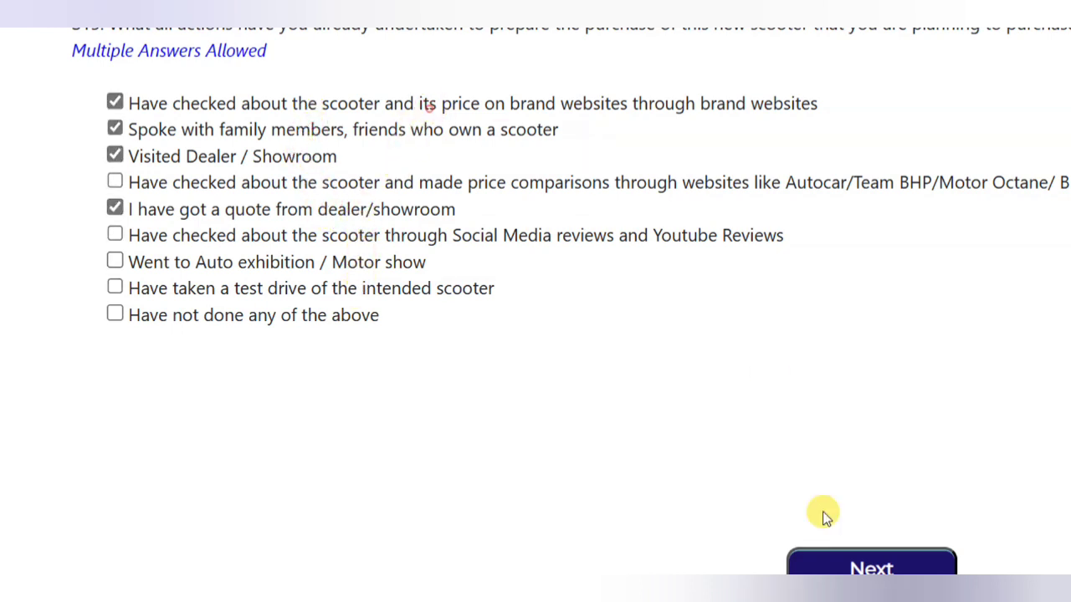
left_click(849, 572)
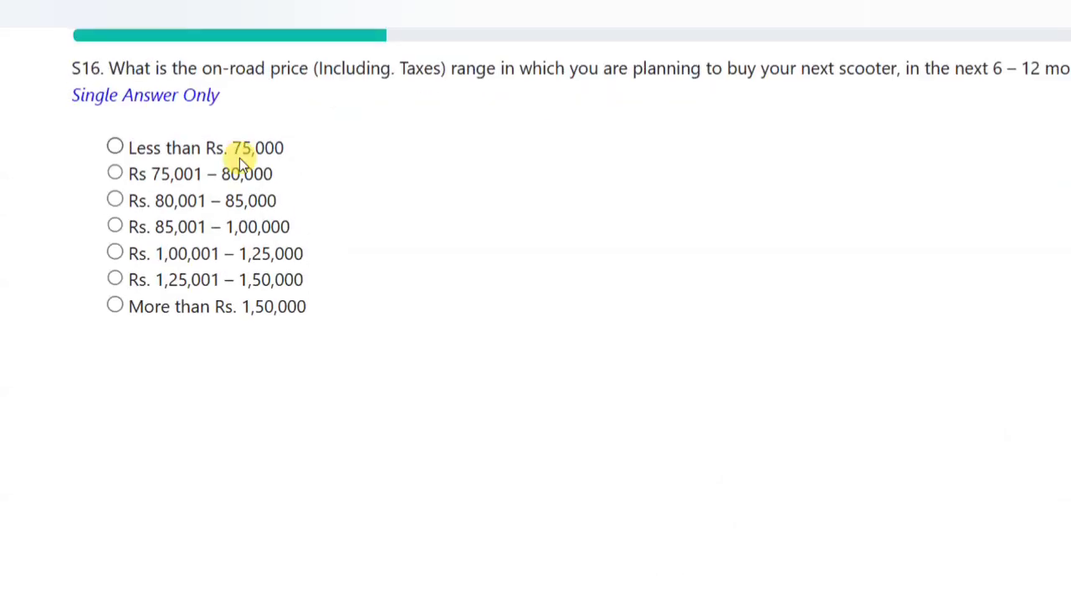
Set the planned on-road price range for the next scooter to Rs. 85,001 – 1,00,000 and continue.
left_click(225, 231)
left_click(905, 495)
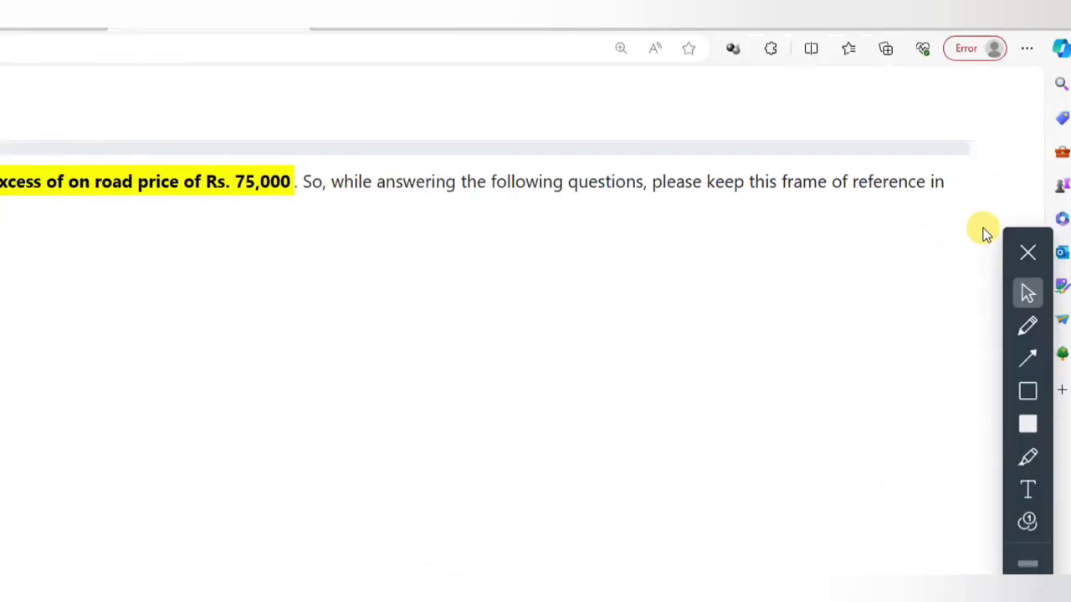
Continue past the price note, enter HONDA ACTIVA 125 and HONDA ACTIVA as the models that come to mind in Q1, and continue.
left_click(790, 495)
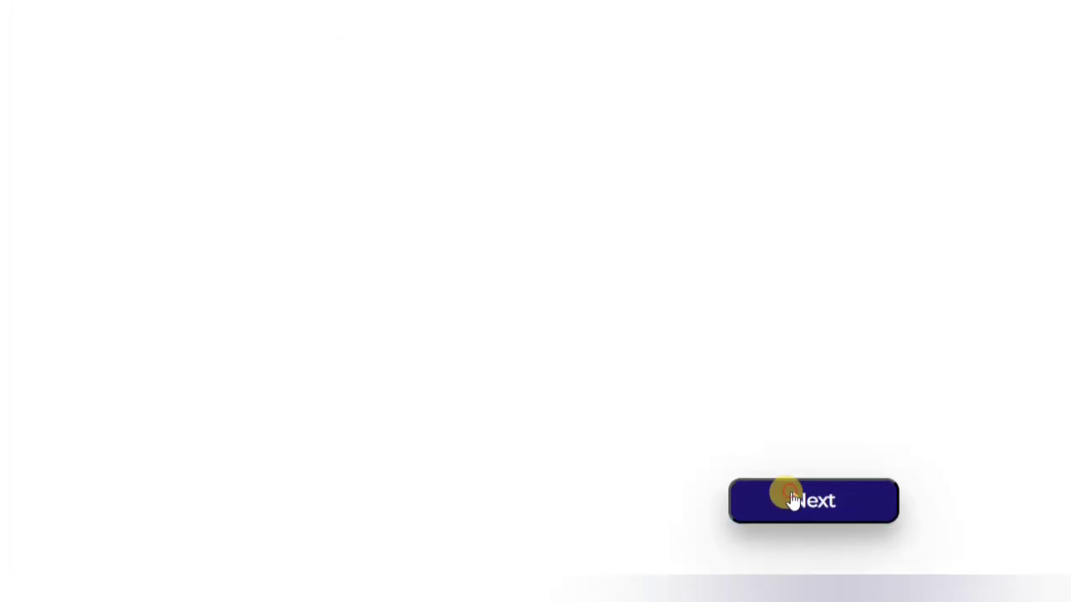
left_click(309, 220)
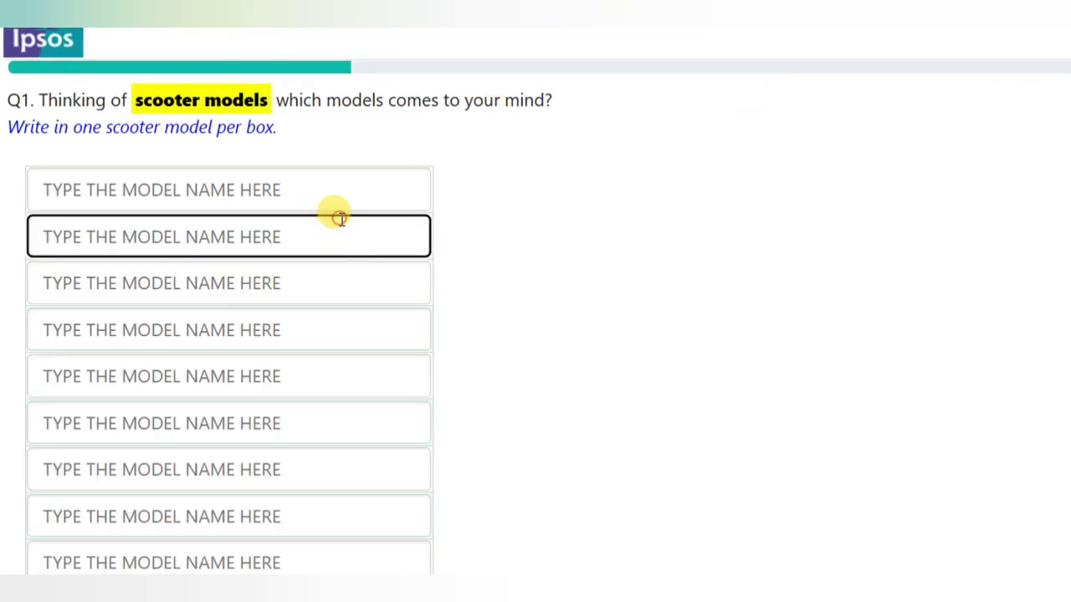
left_click(333, 206)
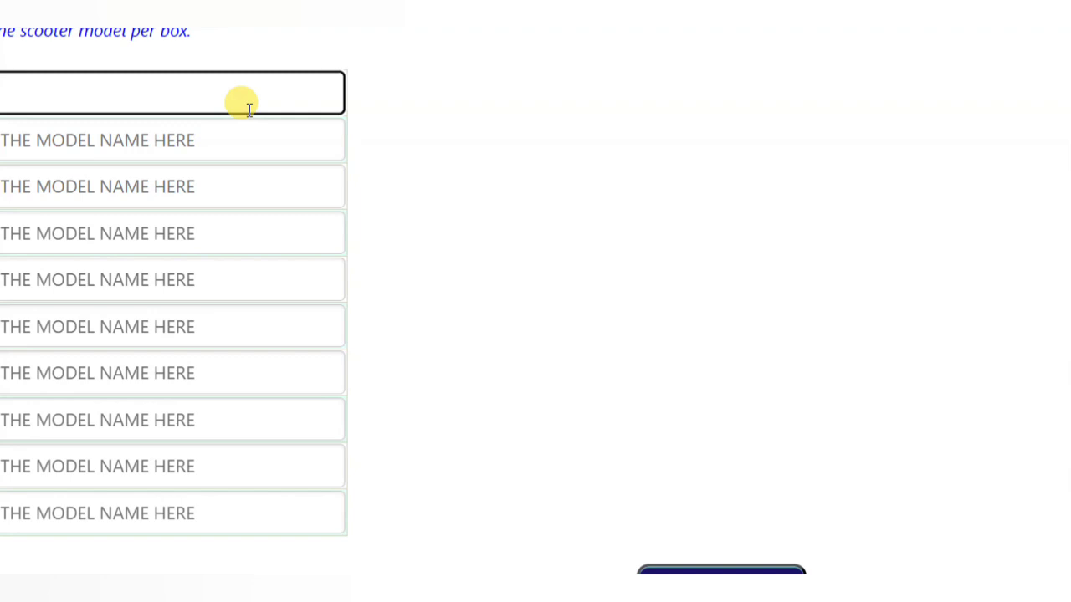
type("HONDA AC")
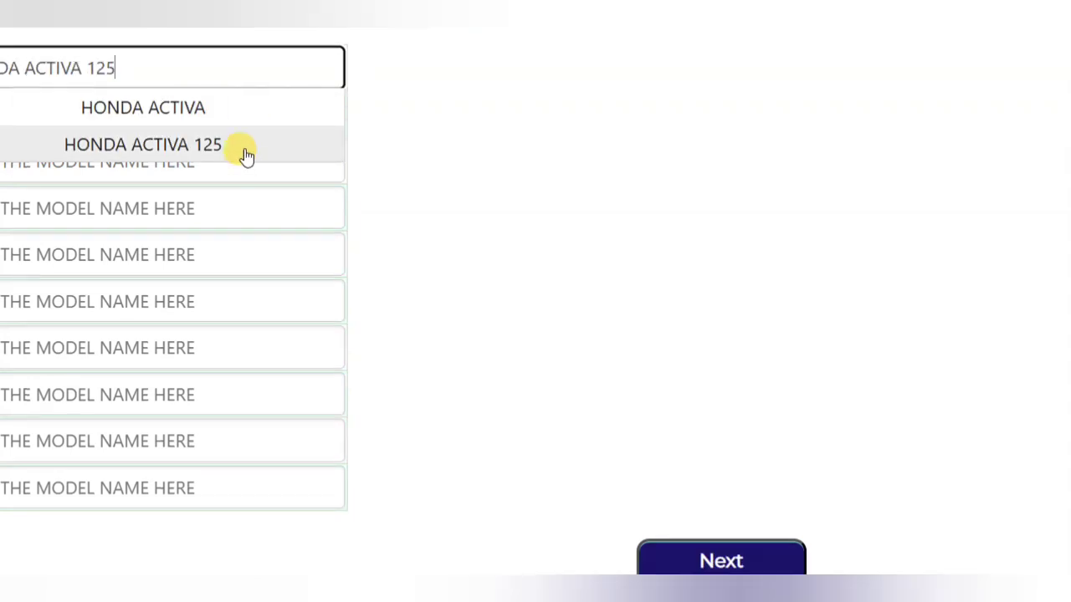
left_click(246, 167)
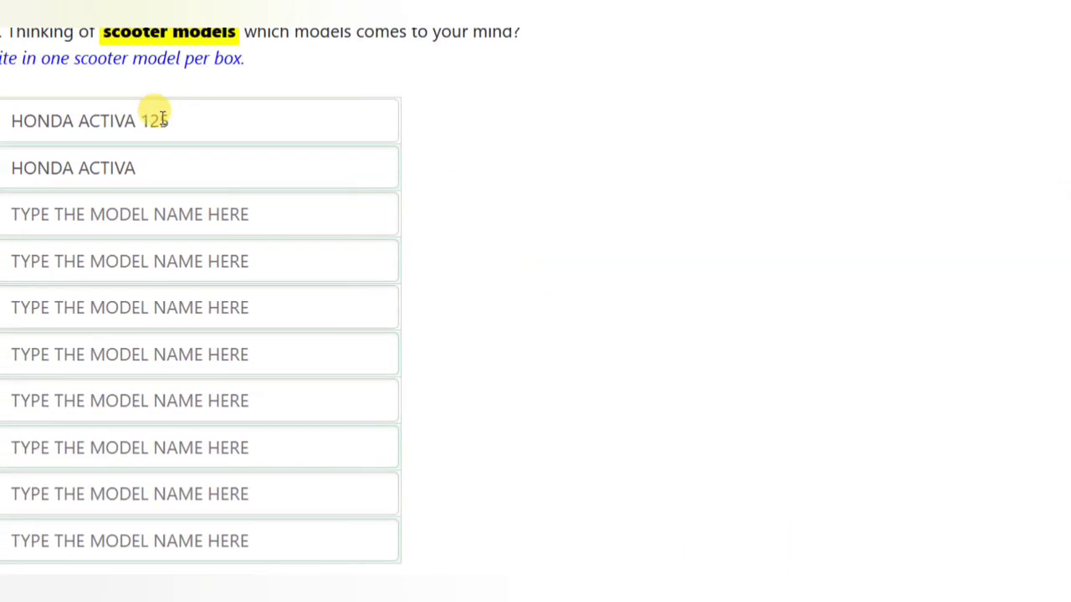
left_click(770, 544)
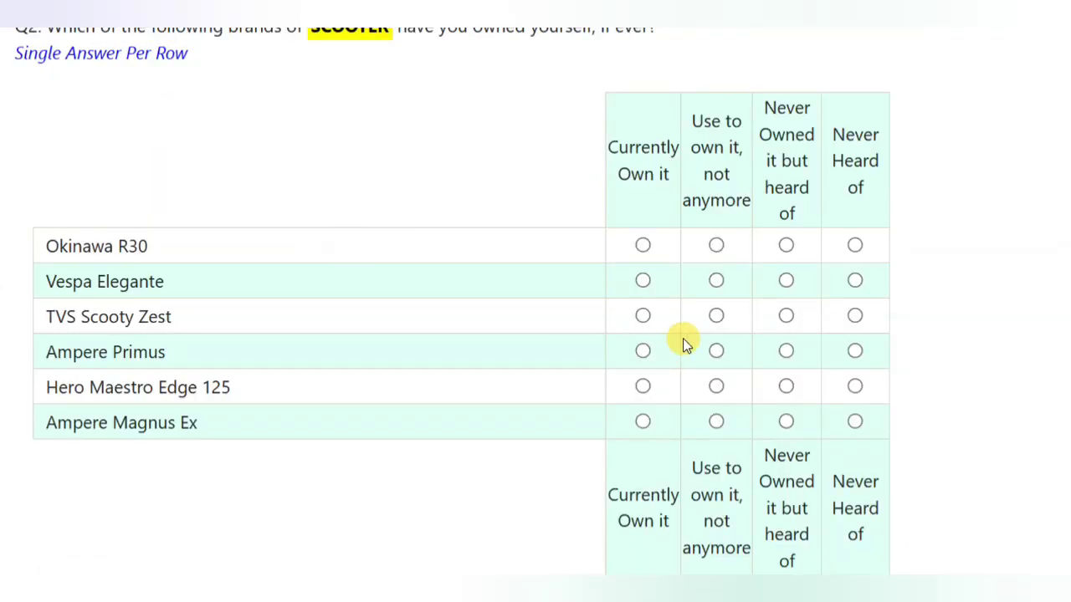
Mark Hero Maestro Edge 125 and Ampere Magnus Ex as Never Heard of in the Q2 scooter ownership grid.
scroll(683, 337, "down", 2)
scroll(678, 326, "down", 4)
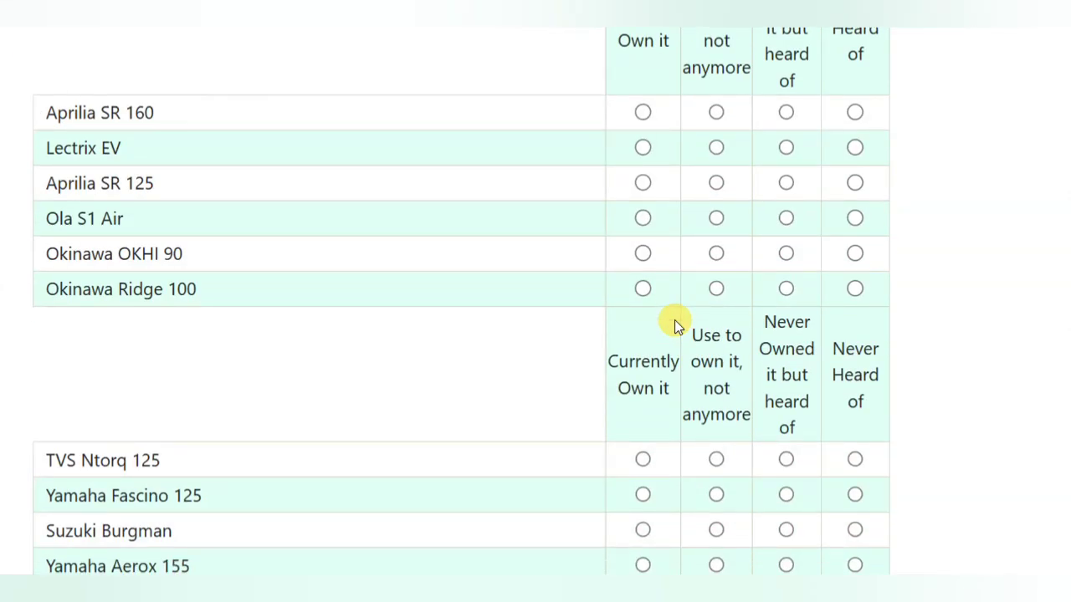
scroll(674, 319, "up", 4)
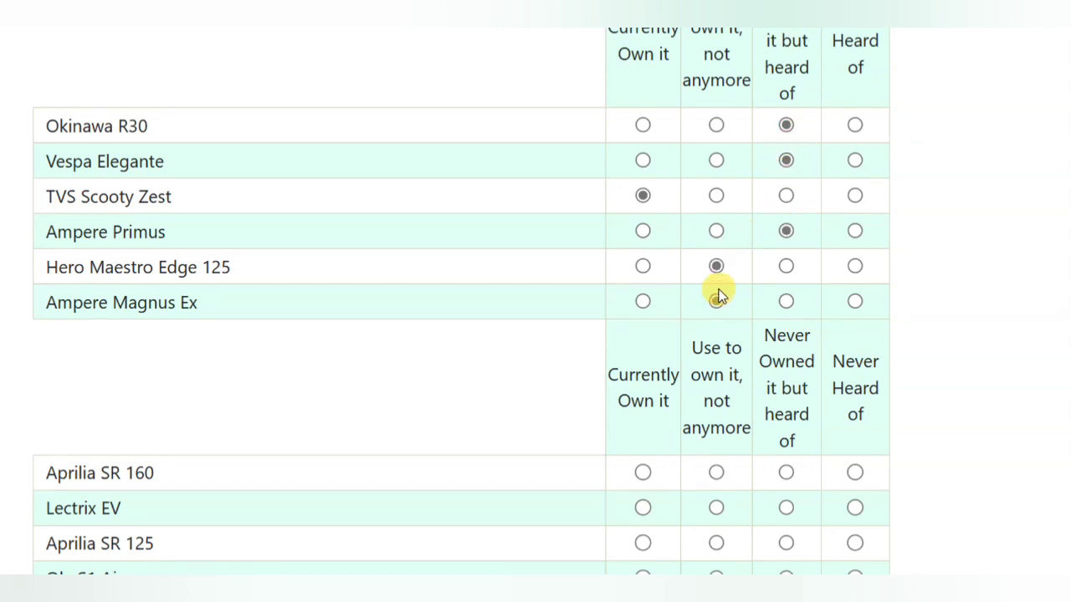
left_click(854, 302)
scroll(859, 314, "down", 3)
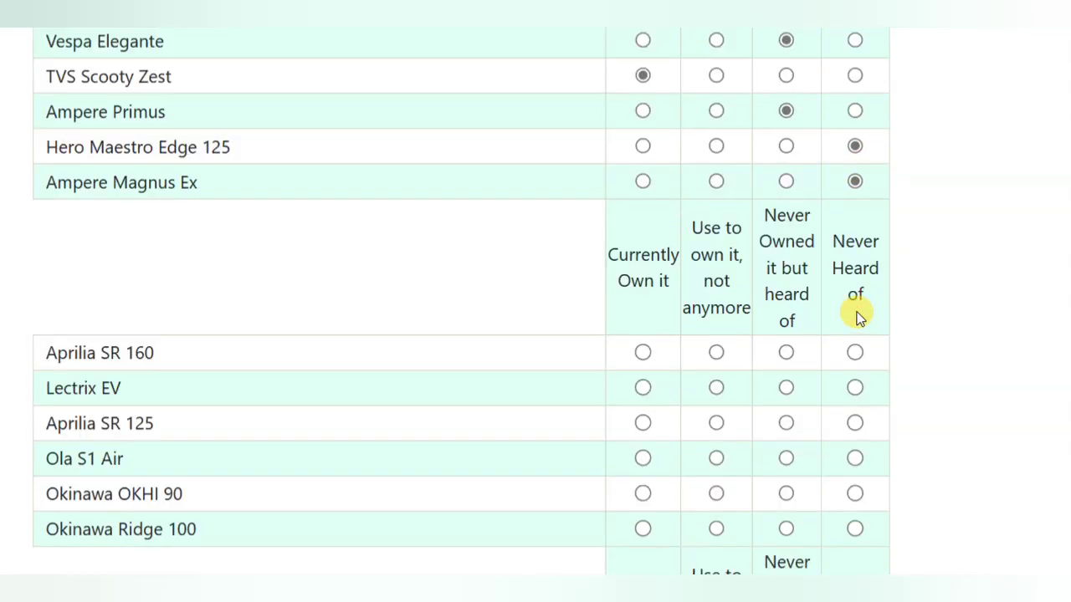
scroll(808, 368, "down", 7)
scroll(837, 393, "up", 4)
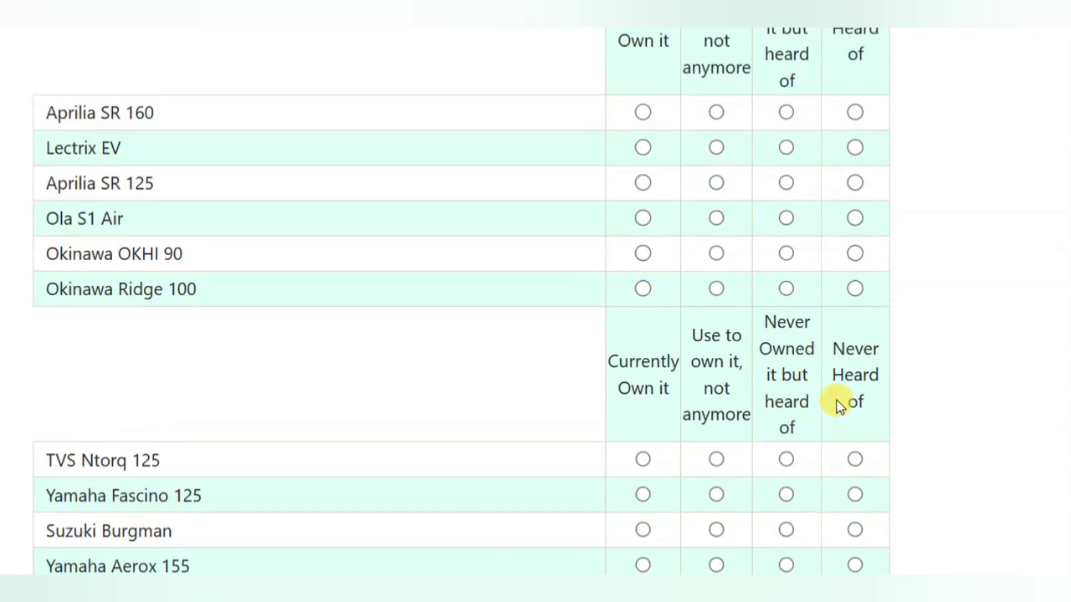
scroll(834, 336, "up", 5)
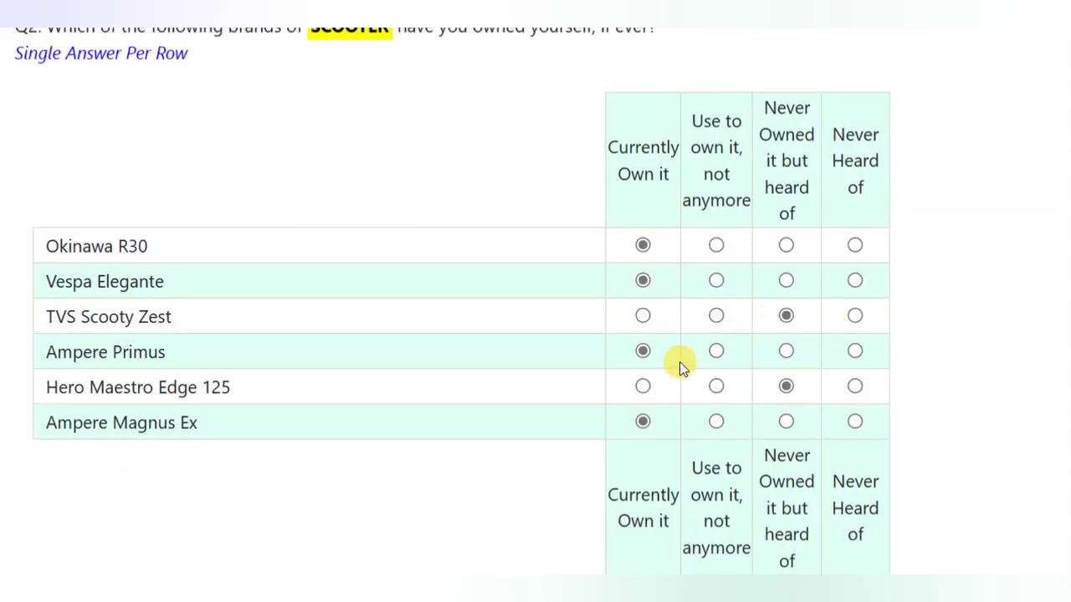
Complete the Q2 ownership grid with one status per scooter, including Okinawa R30 and Vespa Elegante as Currently Own it, and continue.
scroll(649, 268, "down", 10)
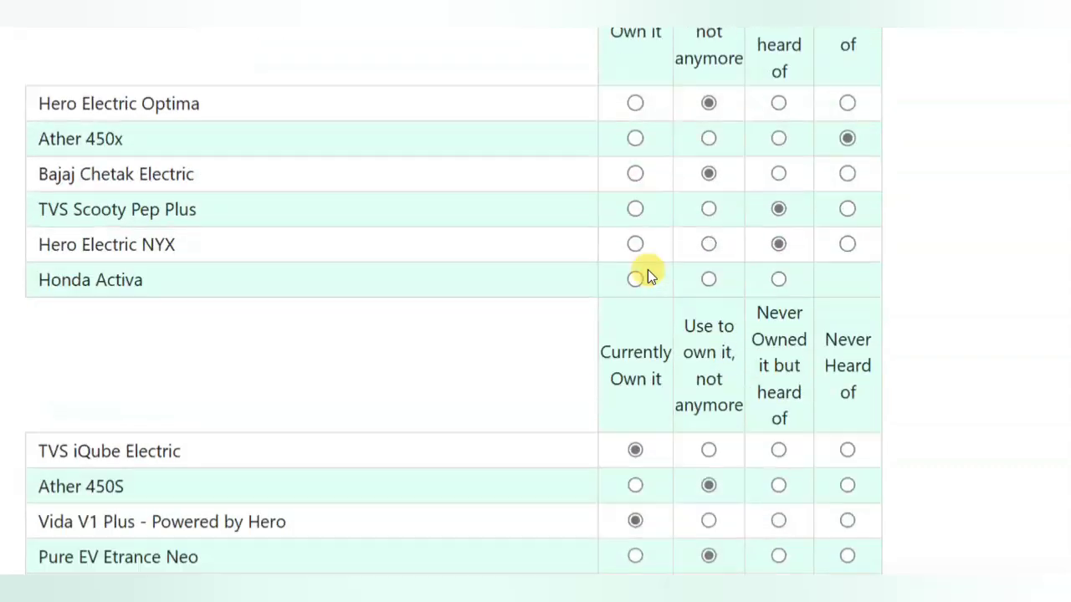
scroll(648, 271, "down", 3)
left_click(776, 454)
scroll(777, 406, "down", 10)
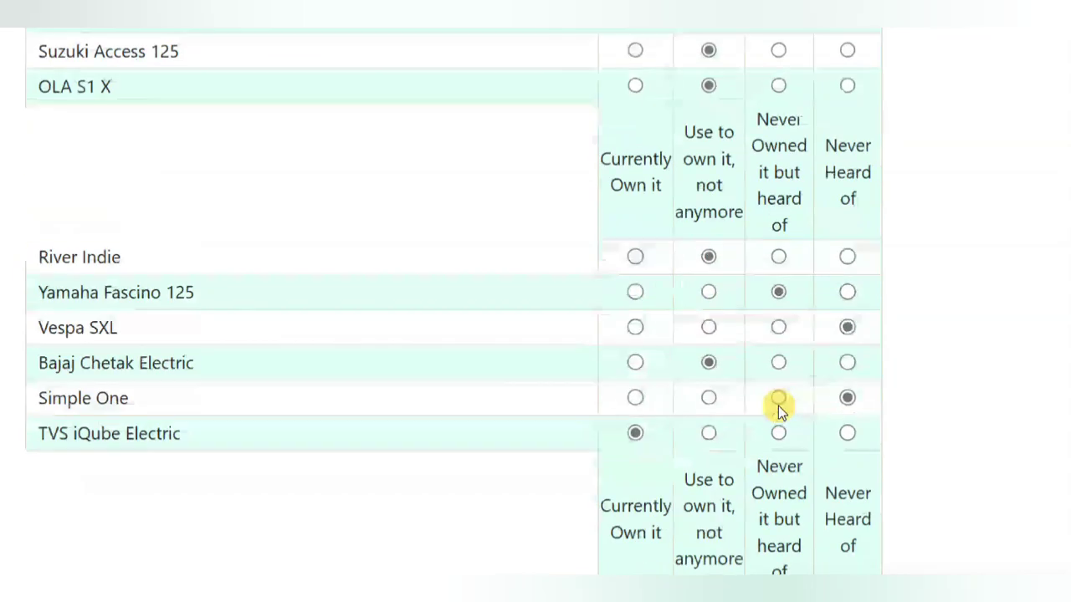
left_click(789, 466)
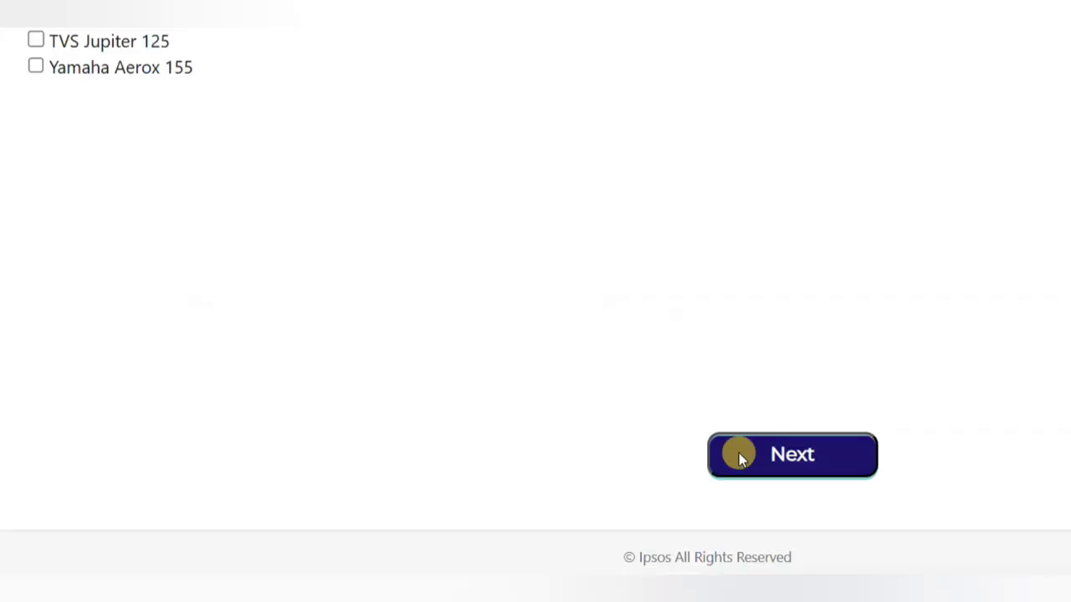
Pick Honda Activa 125 and Honda Dio in Q3, and report dealer visit, test drive, motor show, family talks, brand websites and social reviews for Activa 125.
left_click(168, 262)
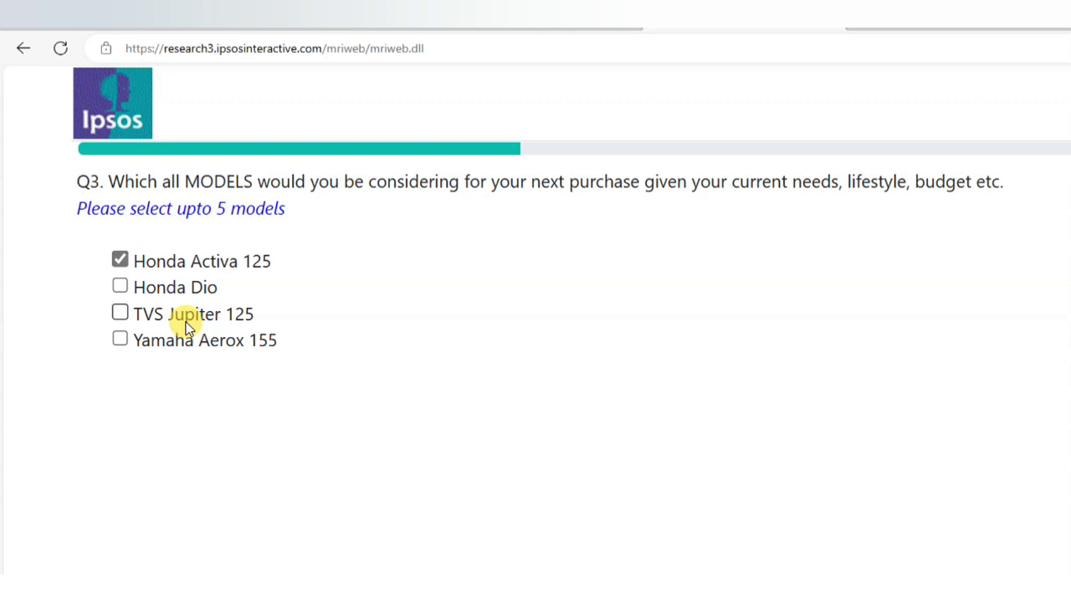
left_click(202, 293)
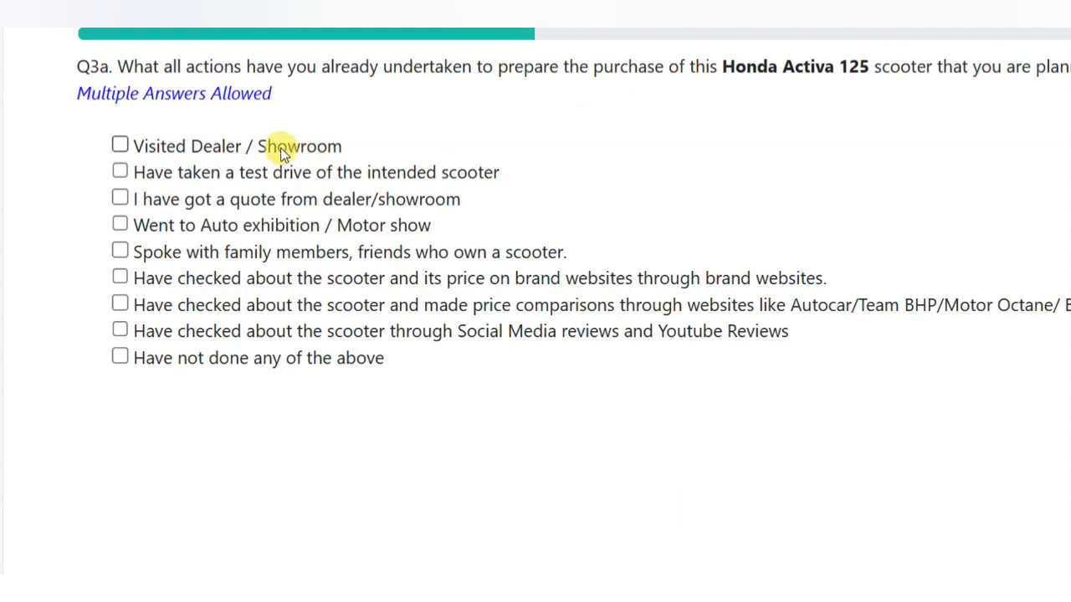
left_click(283, 172)
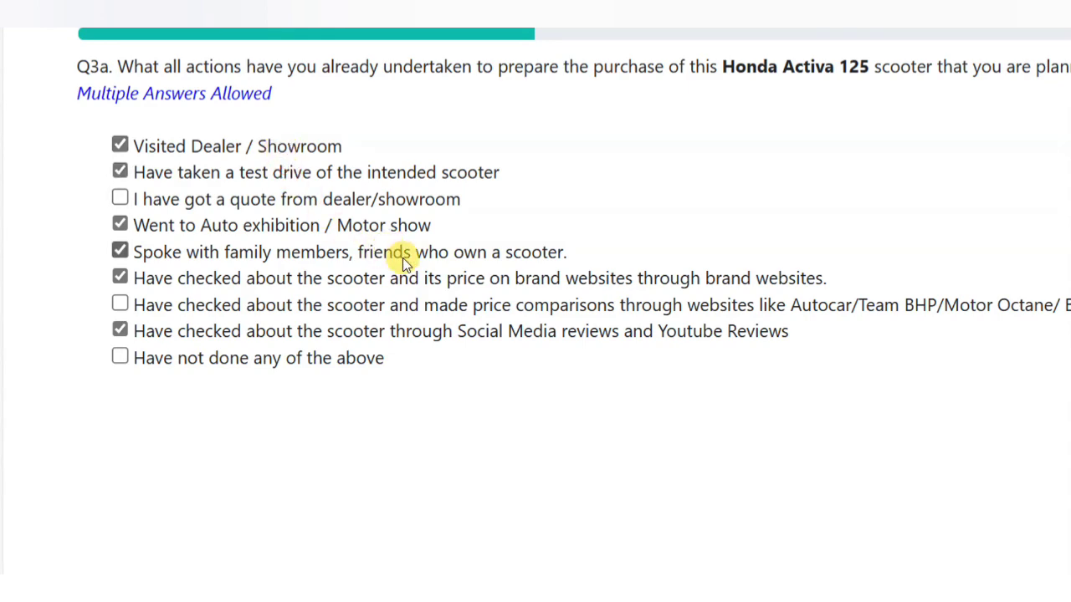
left_click(874, 459)
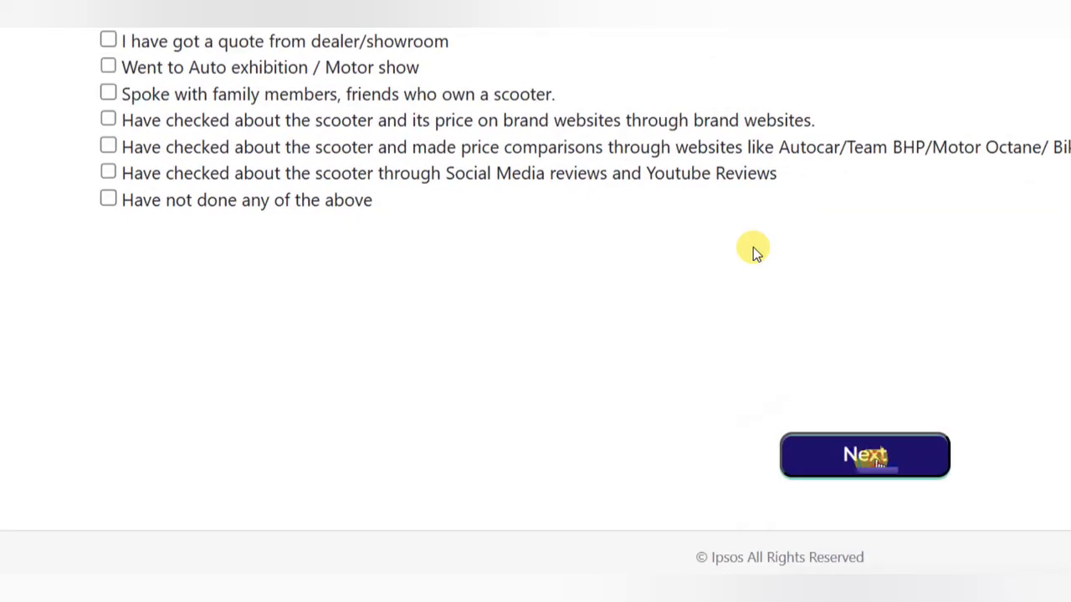
Report a dealer visit, a dealer quote, talks with family and friends, and website price comparisons as preparations for Honda Dio, and continue.
left_click(255, 164)
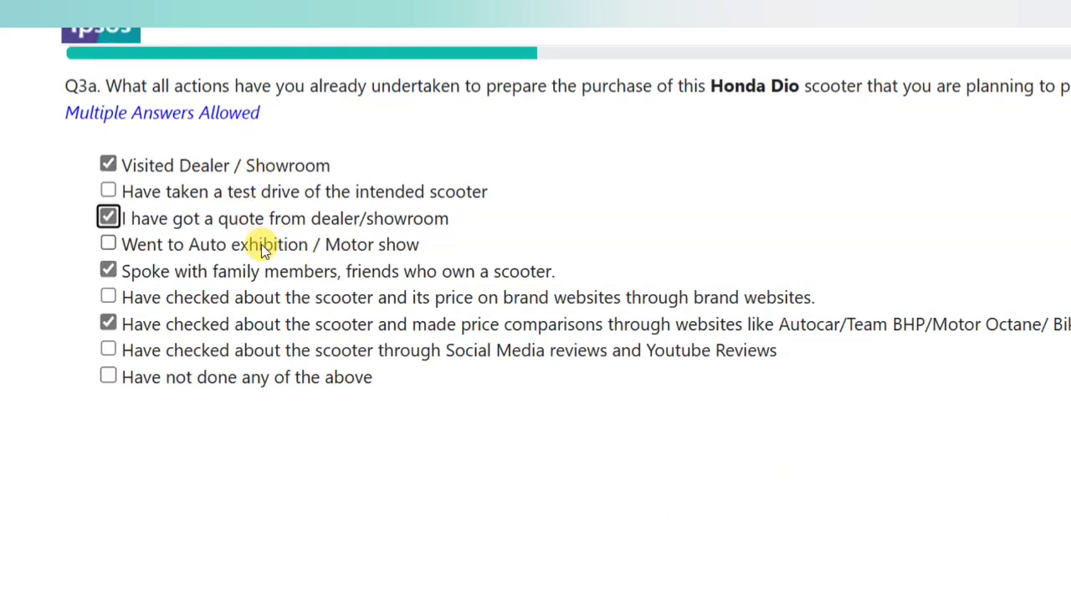
scroll(601, 452, "down", 2)
left_click(862, 479)
Select information sources including auto experts, family, Twitter Post, friends or colleagues, newspaper, magazine, comparison websites, Youtube Influencers and Youtube Review.
scroll(619, 214, "down", 6)
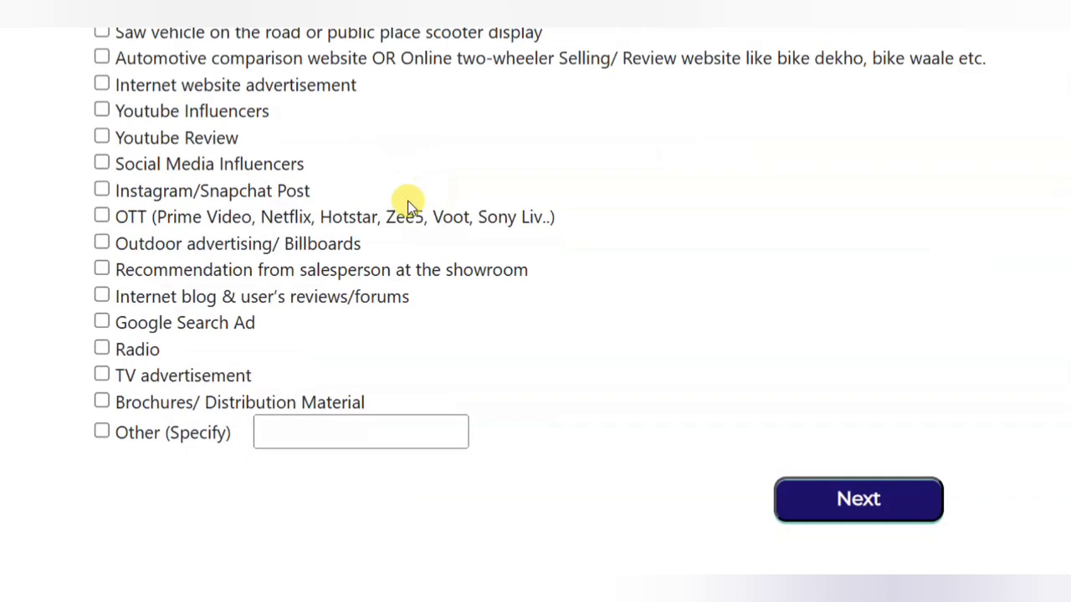
scroll(409, 204, "up", 4)
scroll(293, 126, "up", 1)
left_click(267, 108)
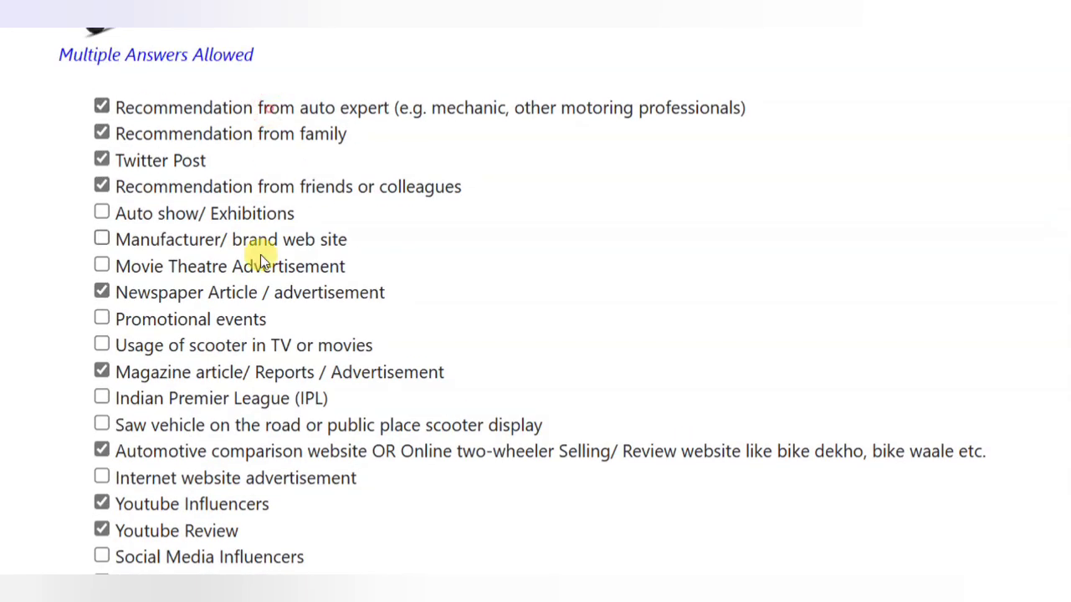
scroll(279, 353, "down", 4)
Leave the Other (Specify) source unselected, clear its text, and submit the information sources answer.
left_click(167, 519)
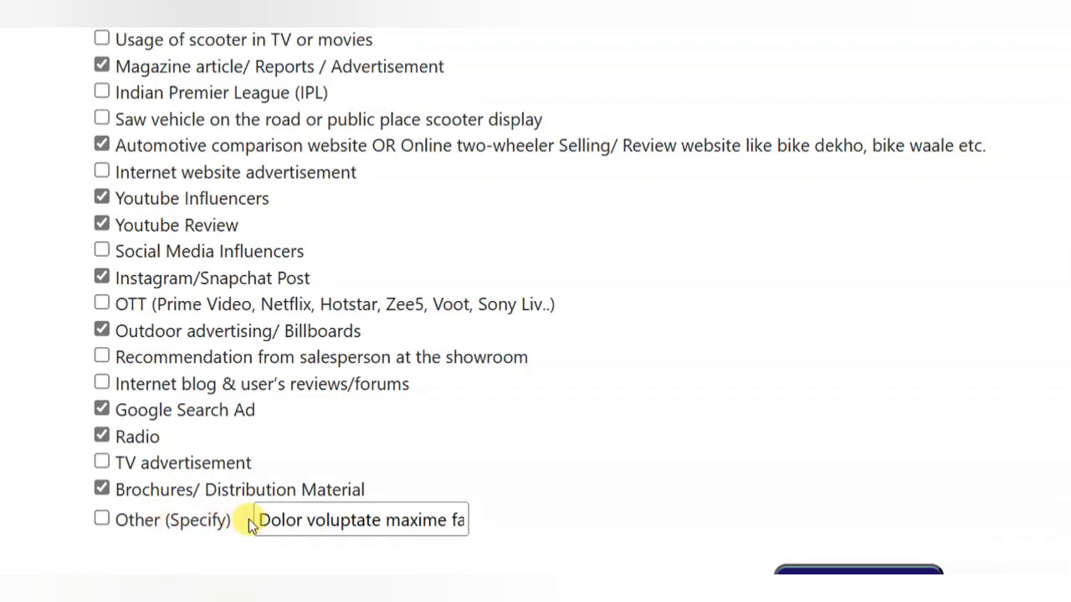
left_click(316, 520)
scroll(433, 500, "up", 3)
scroll(832, 560, "down", 4)
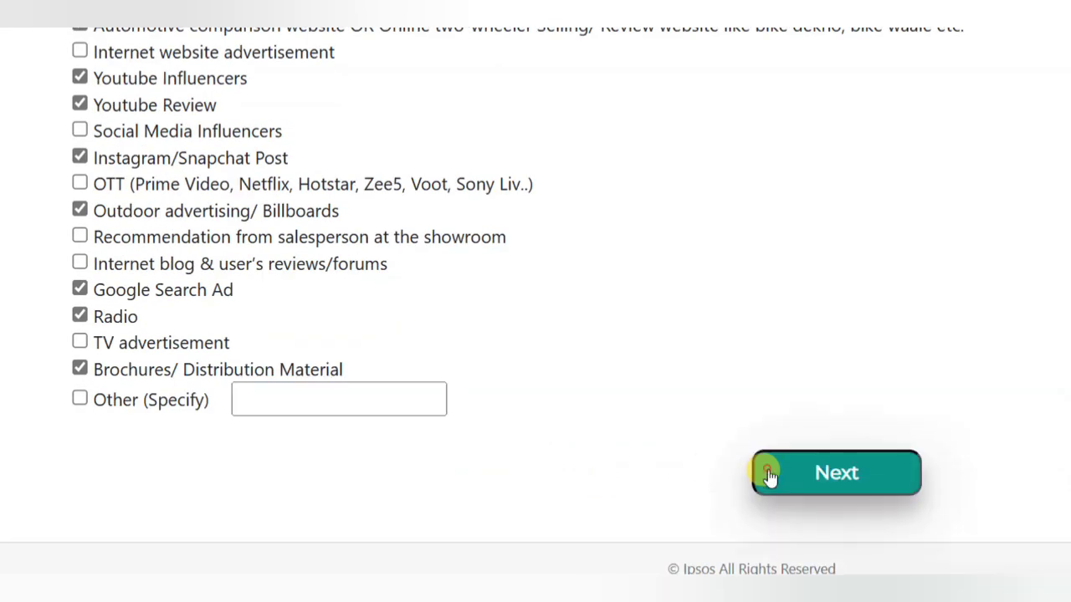
left_click(763, 470)
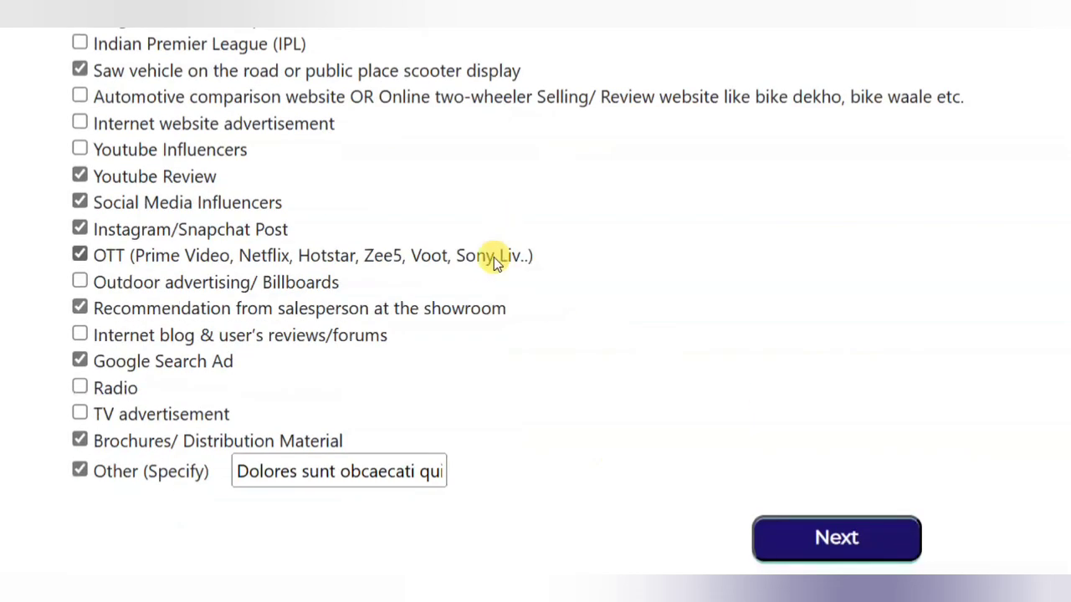
Submit the second sources answer, including Social Media Influencers, OTT and Google Search Ad, and answer Q4 on the model most probably bought.
scroll(527, 368, "up", 4)
left_click(851, 465)
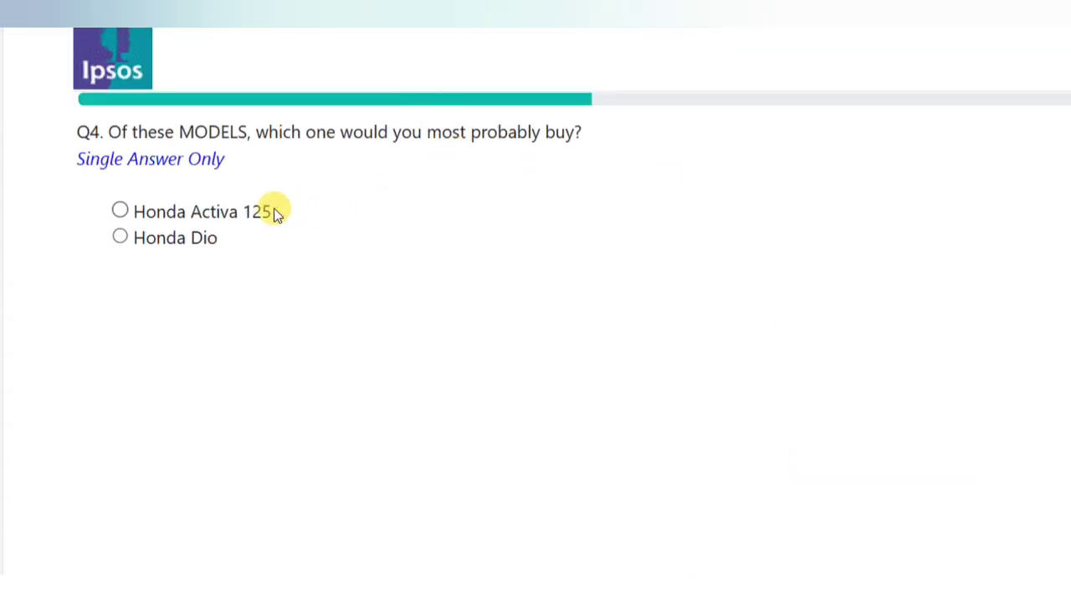
scroll(861, 494, "down", 3)
left_click(863, 506)
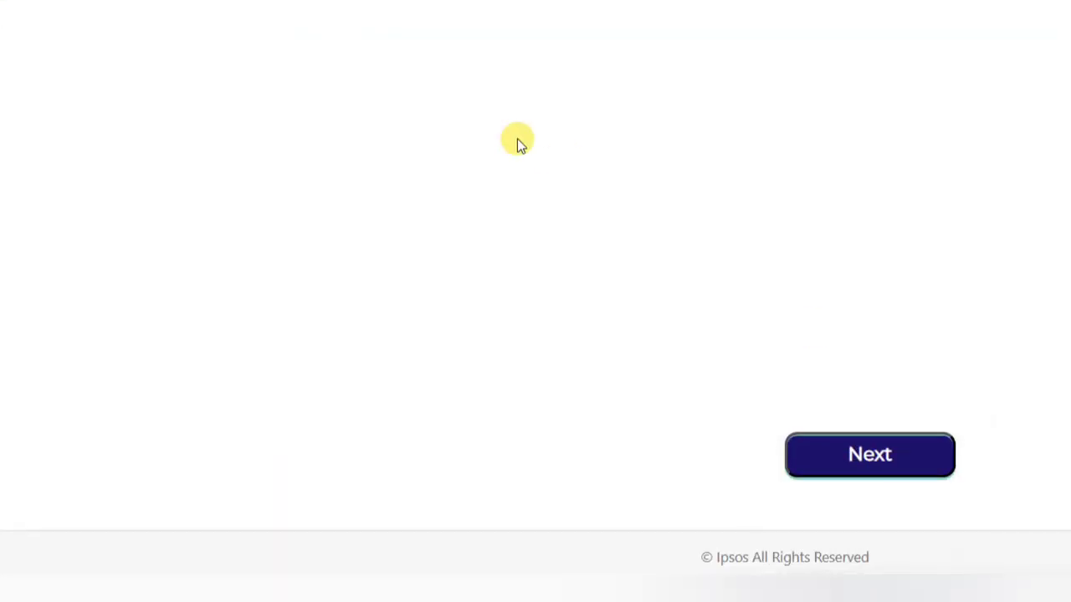
Rate the first three models 10 - Perfect and the fourth model 9, and continue.
left_click(899, 135)
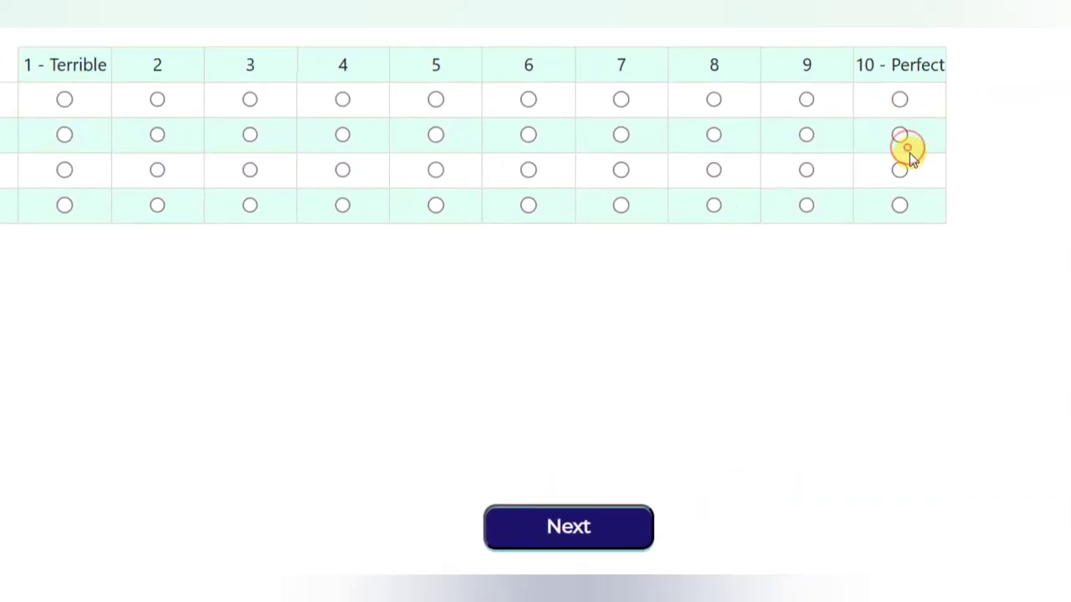
left_click(899, 170)
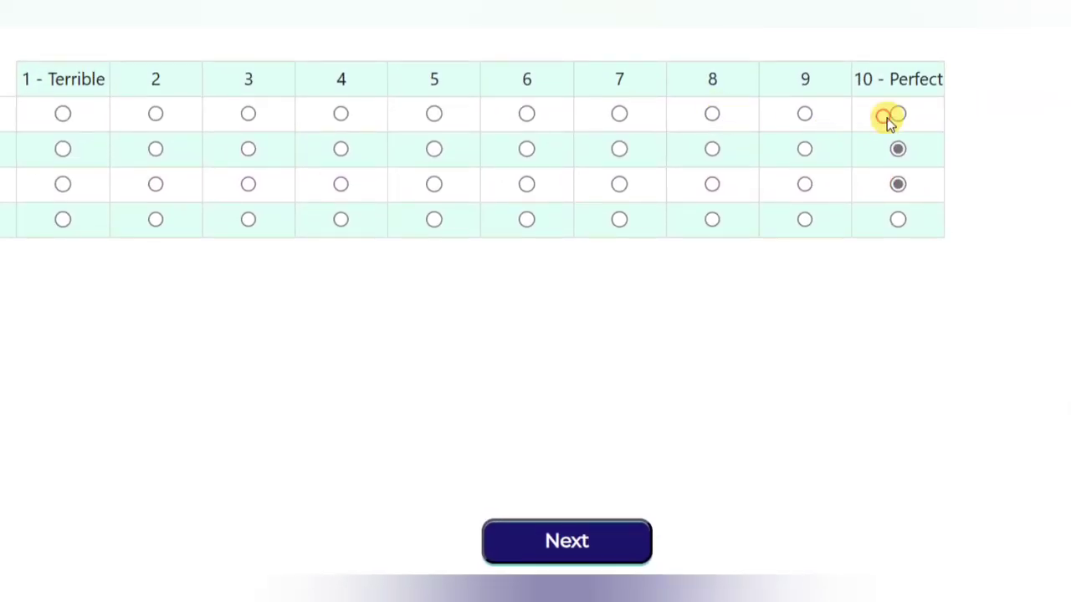
left_click(897, 101)
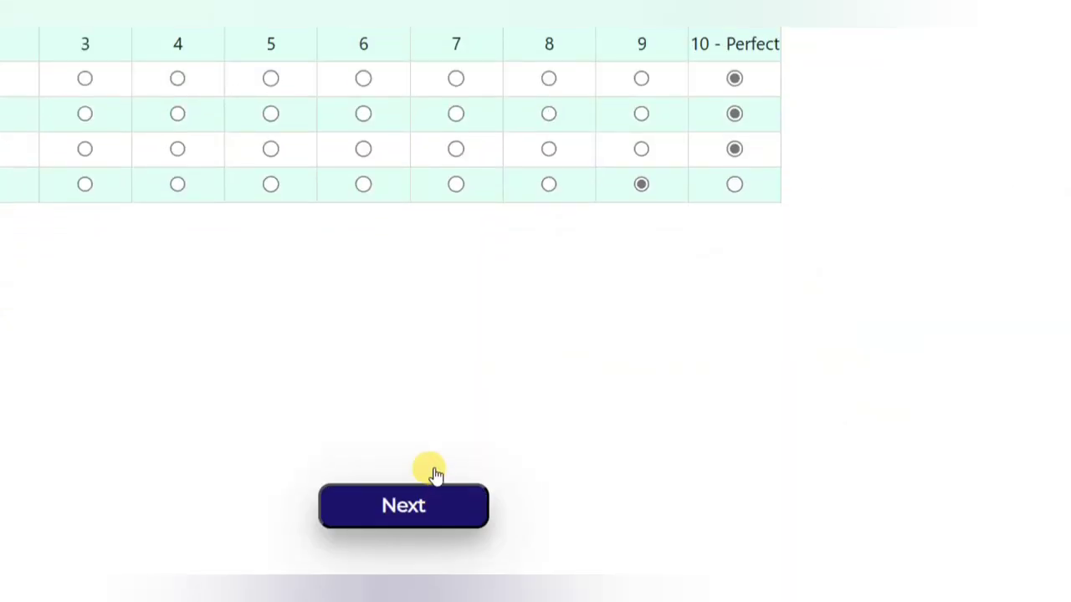
left_click(433, 488)
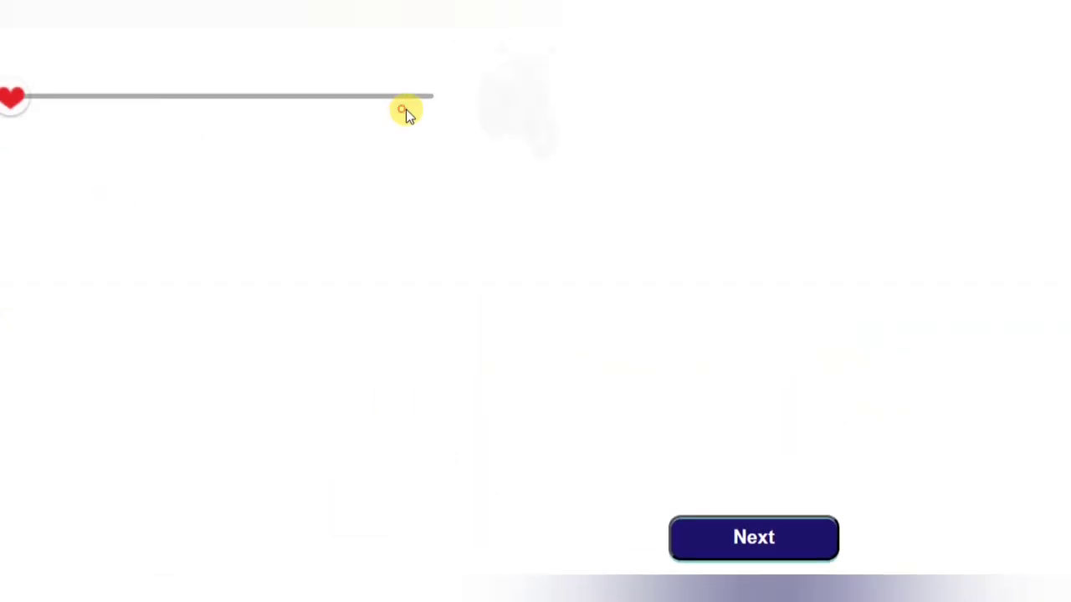
Show strong closeness to each scooter model in Q7, including Honda Activa and Hero Pleasure Plus XTEC, by moving the heart beside the scooter.
left_click_drag(34, 113, 476, 144)
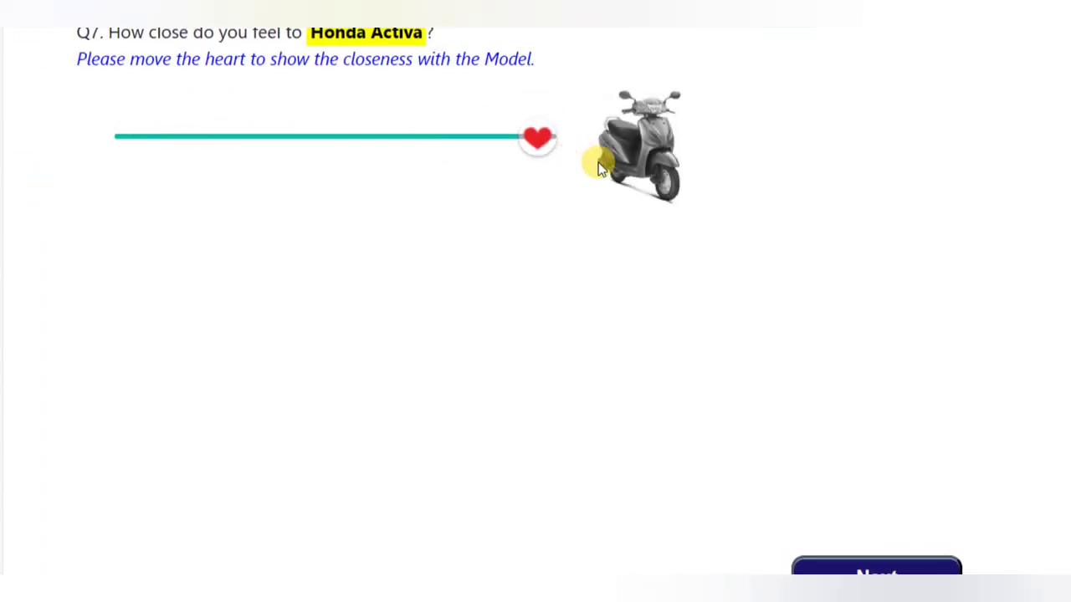
left_click(832, 567)
left_click_drag(121, 136, 537, 138)
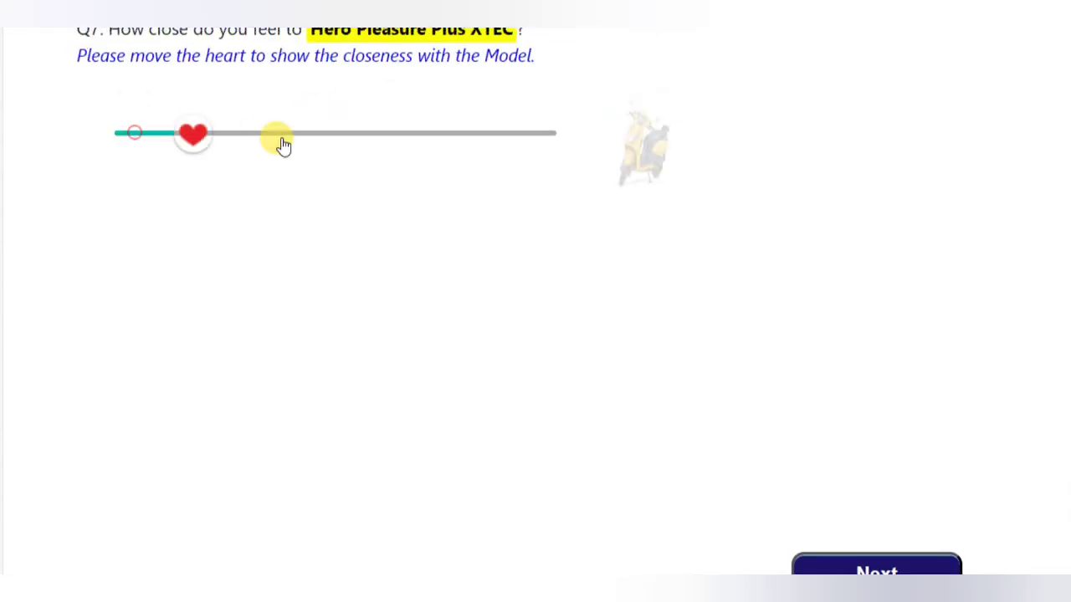
left_click(912, 500)
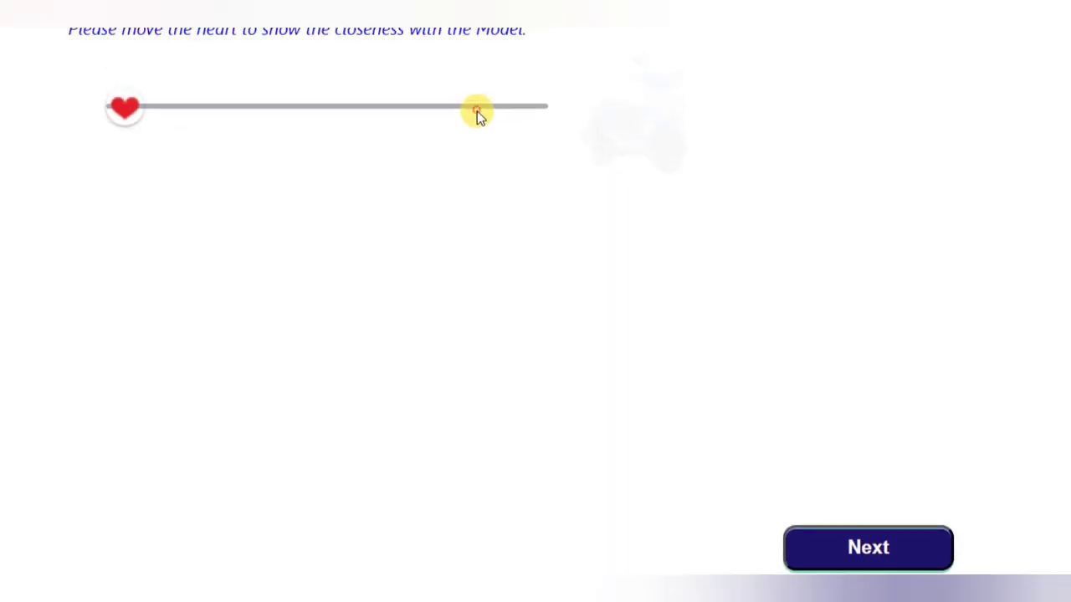
left_click_drag(163, 125, 548, 133)
left_click(868, 563)
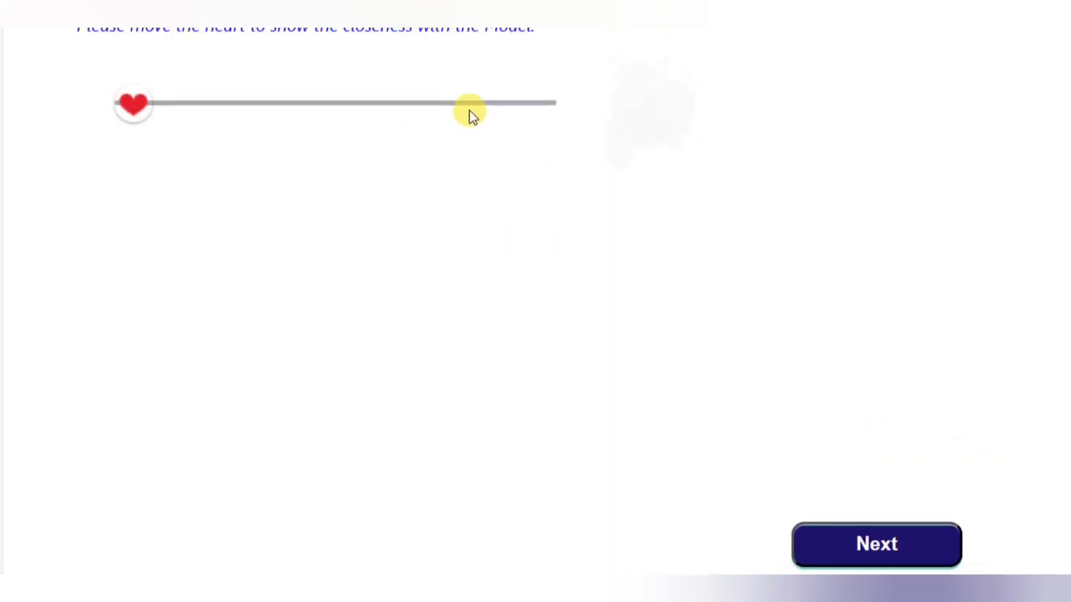
left_click_drag(156, 117, 542, 111)
left_click(879, 550)
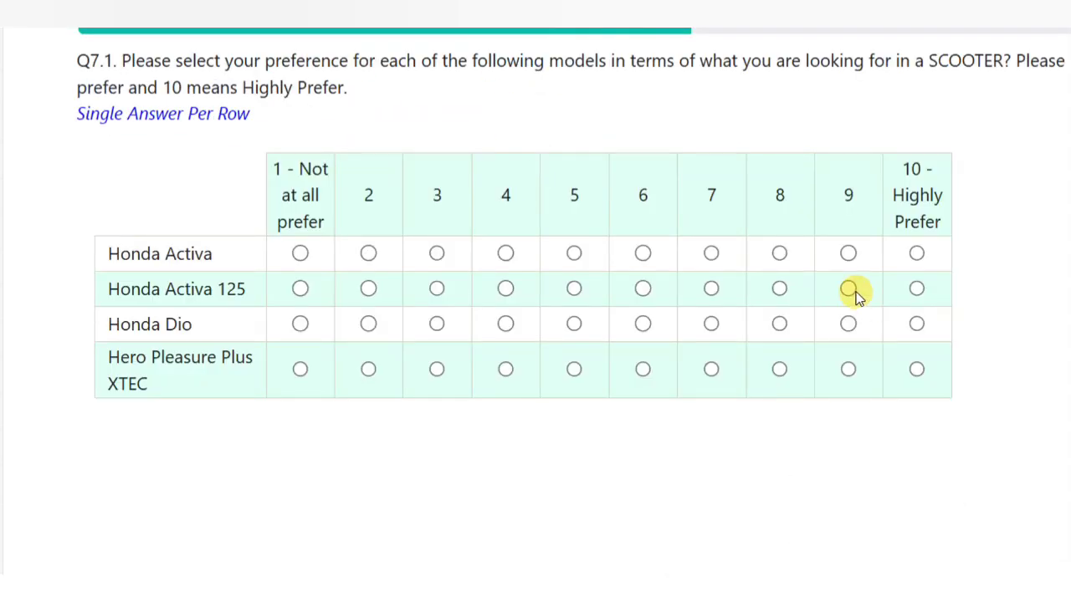
In Q7.1, rate Honda Activa, Honda Activa 125 and Honda Dio 10 - Highly Prefer, Hero Pleasure Plus XTEC 9, and continue.
left_click(917, 323)
left_click(917, 288)
left_click(916, 252)
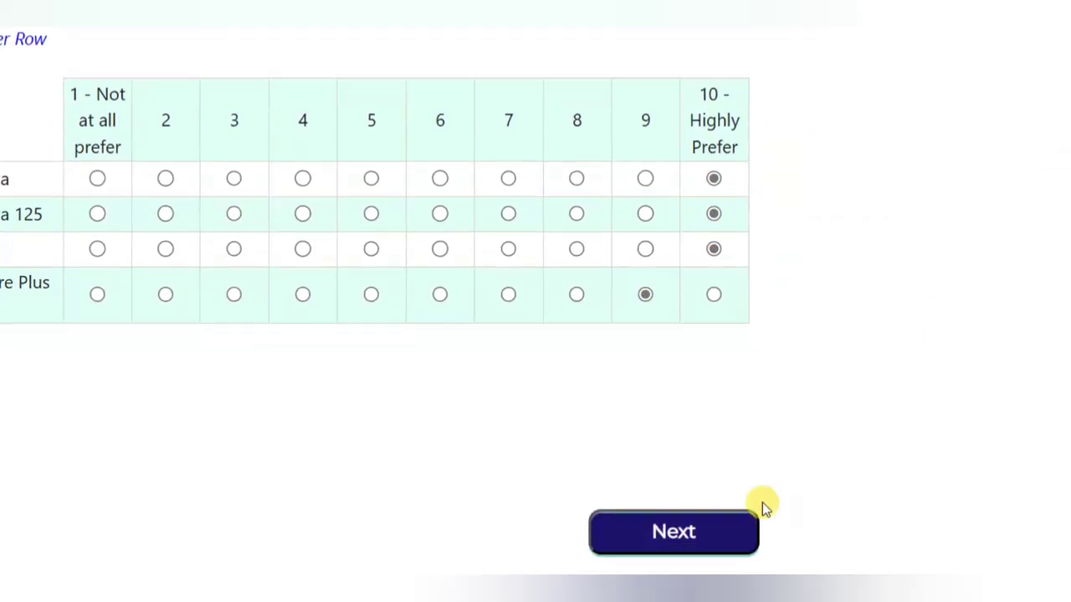
left_click(923, 593)
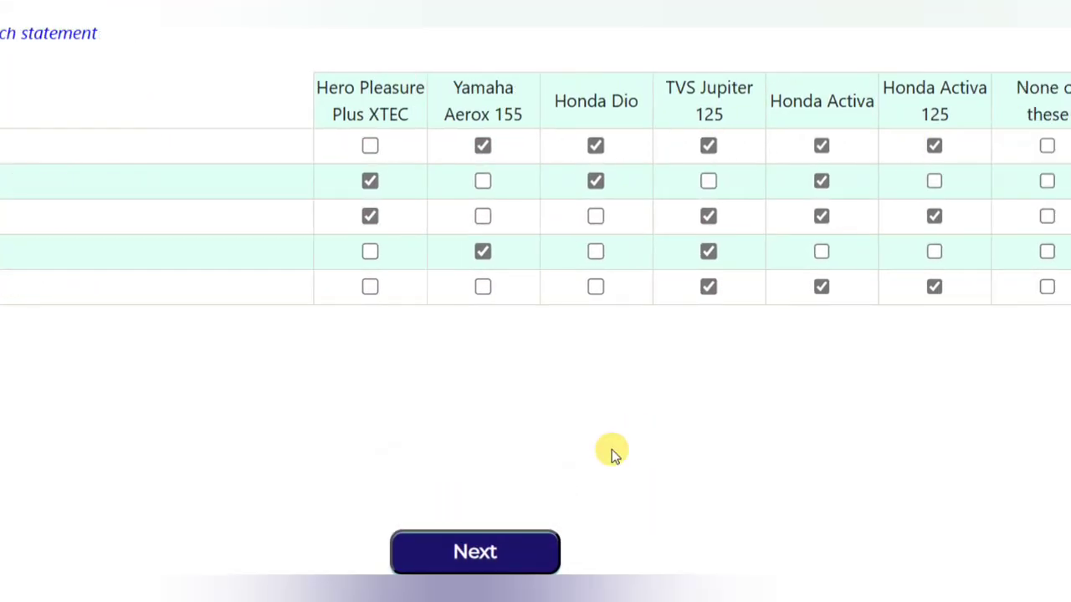
Submit the first brand statement grids, ticking Honda Activa 125 as an aspirational brand and clearing the None of these ticks in the last one.
left_click(527, 498)
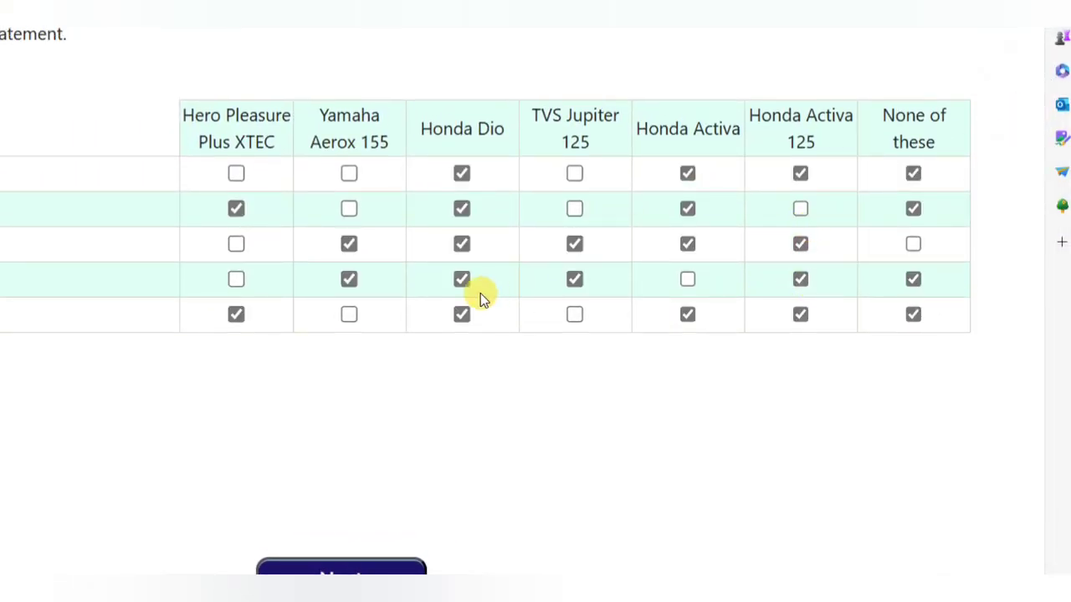
left_click(386, 564)
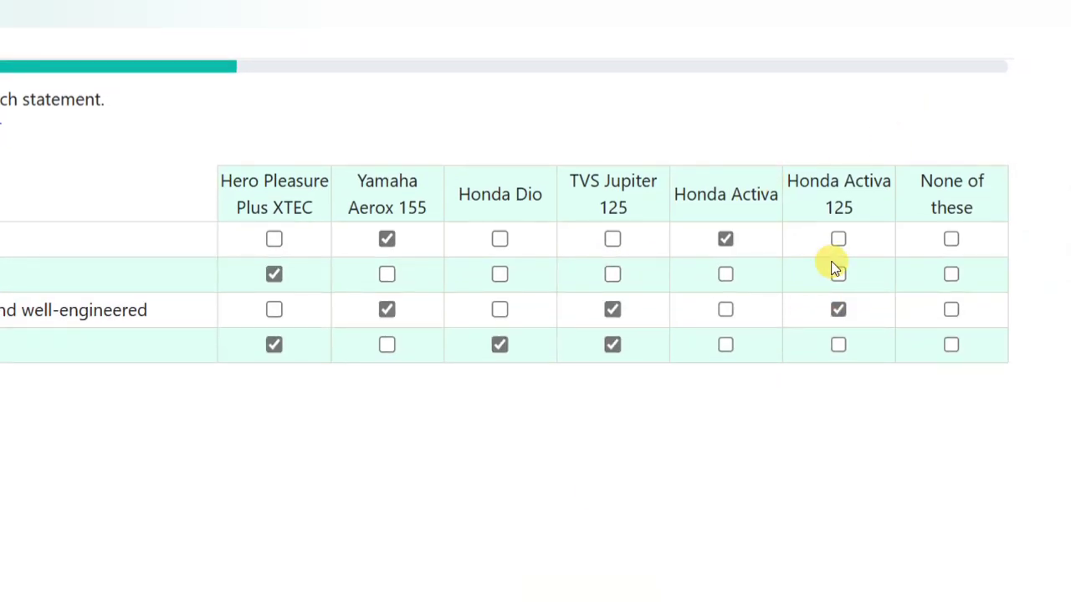
left_click(839, 290)
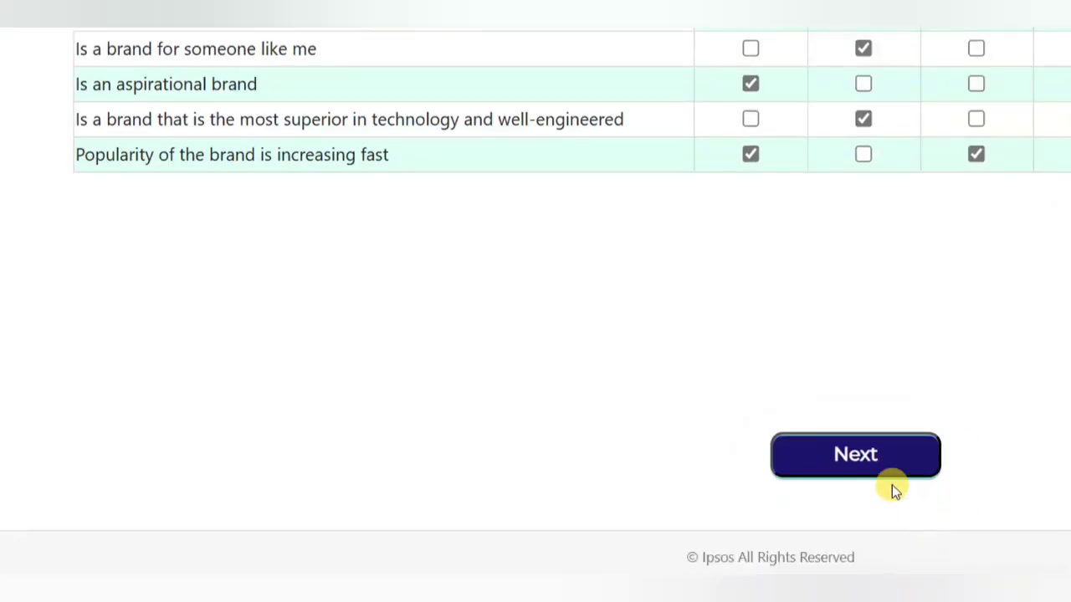
left_click(398, 563)
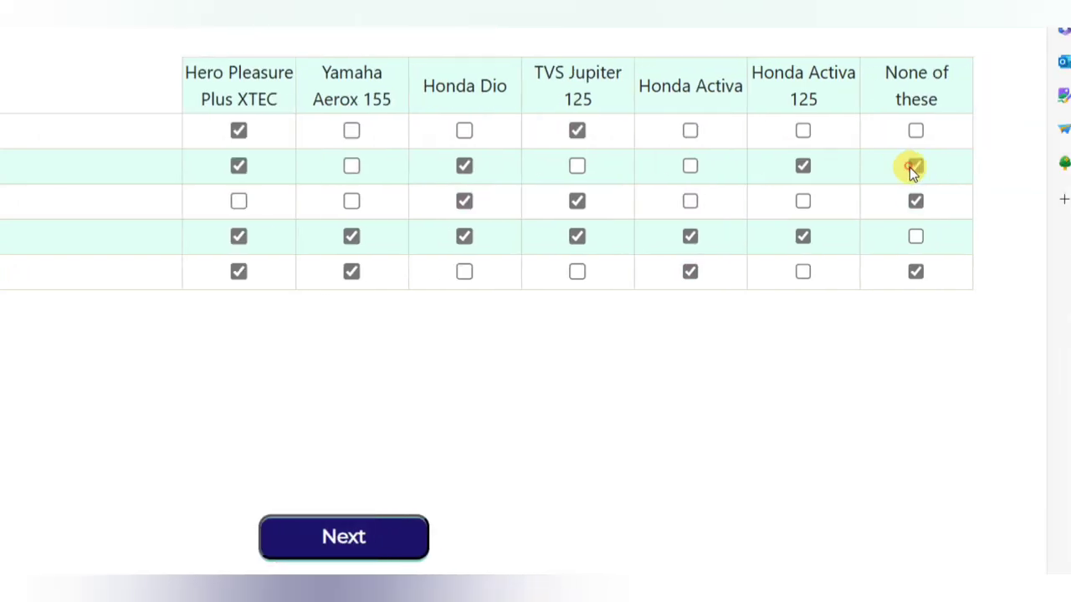
left_click(913, 272)
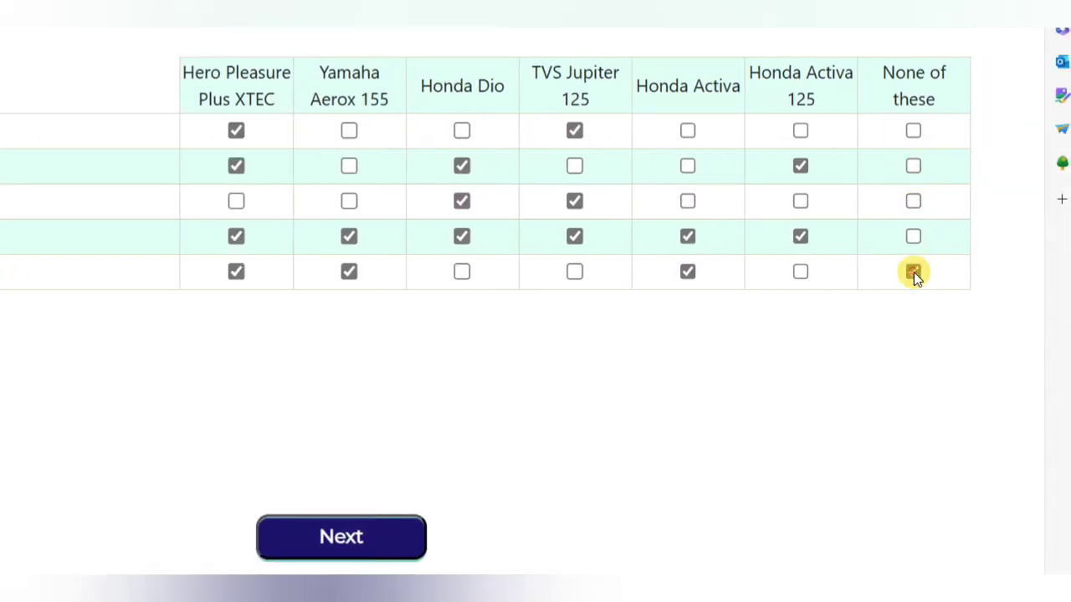
left_click(327, 543)
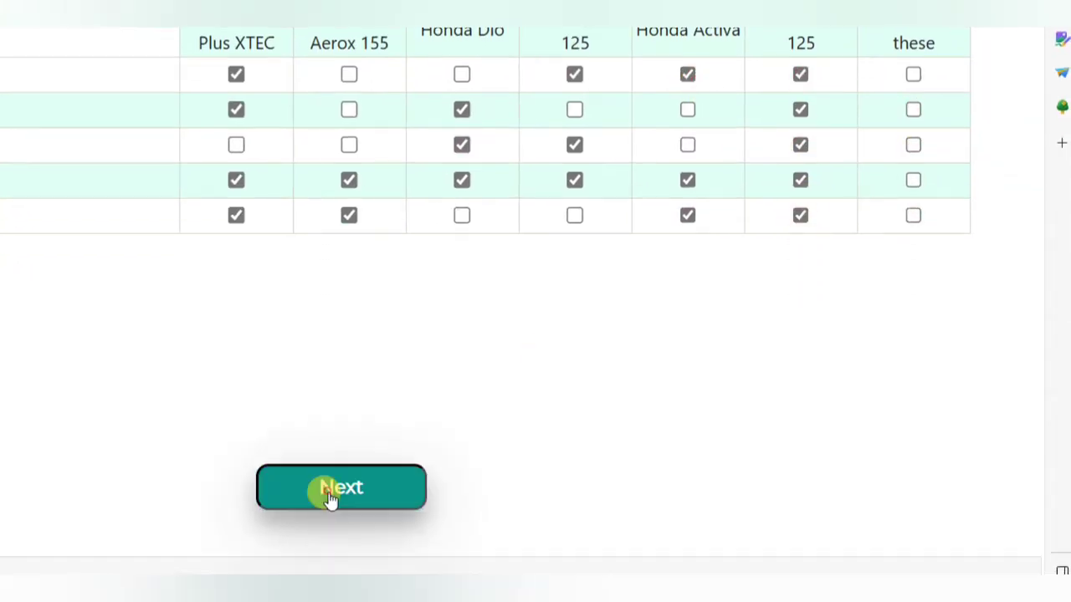
Match Honda Activa and other models with the next statements, complete the mileage, thrilling ride, storage and design grid, and submit both.
left_click(867, 201)
left_click(866, 270)
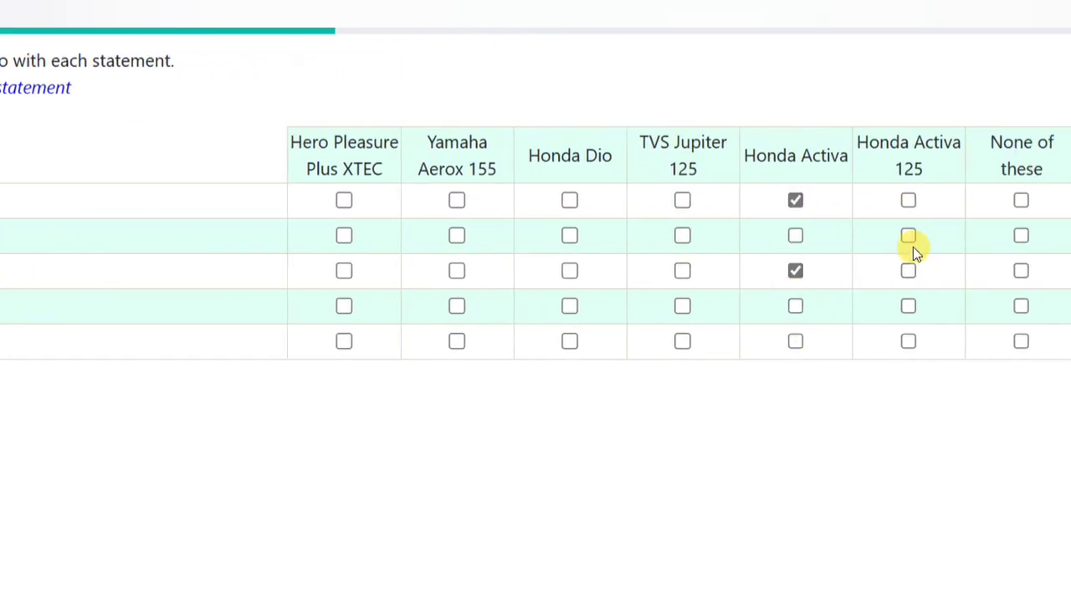
left_click(1011, 340)
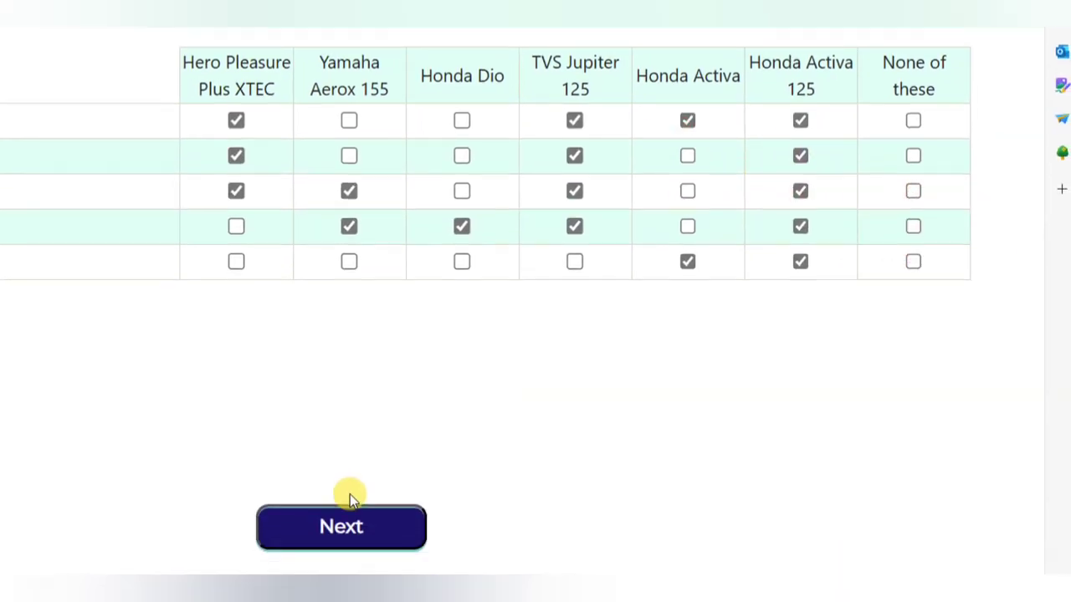
left_click(349, 502)
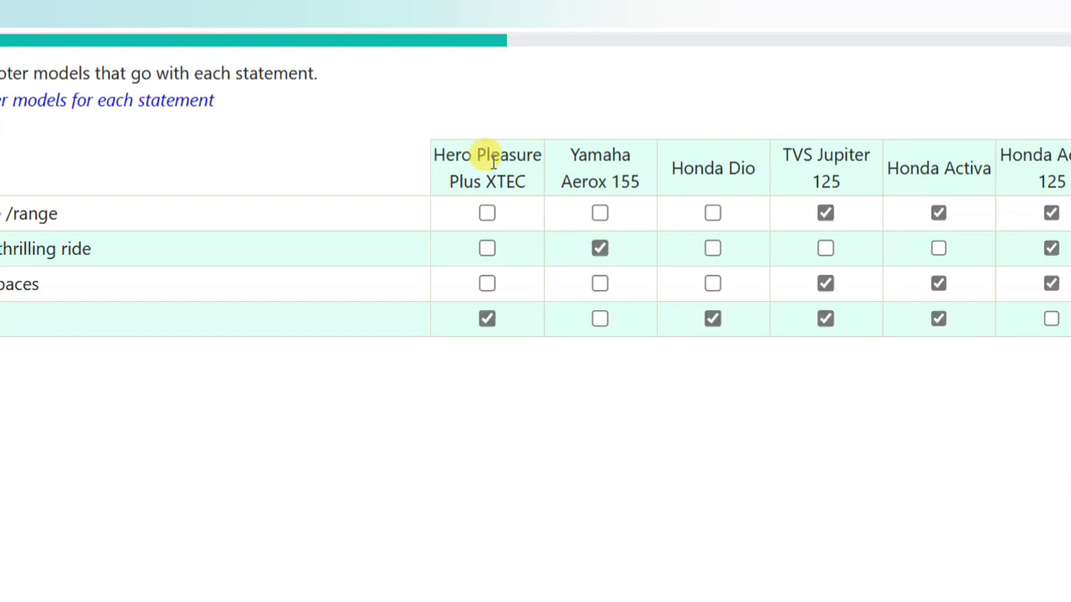
left_click(913, 246)
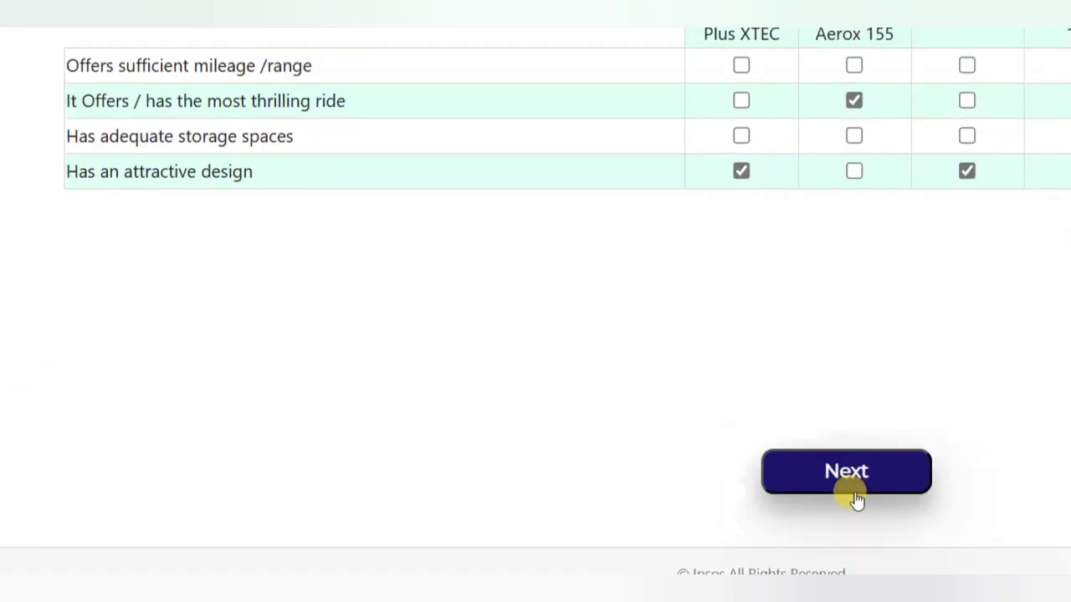
left_click(848, 473)
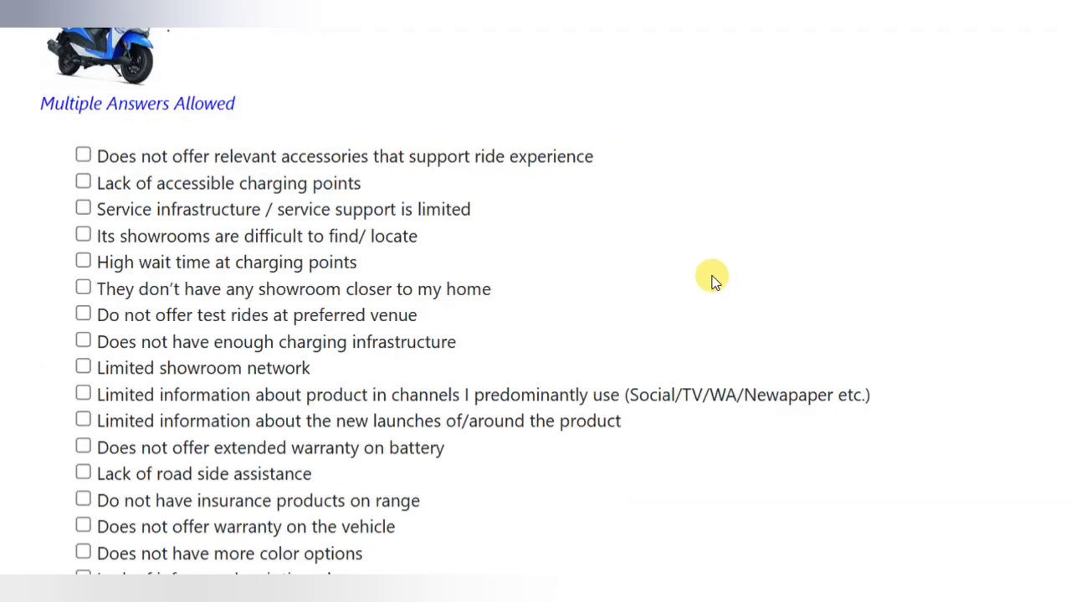
Tick the drawbacks that apply to Honda Dio, including They are expensive, Service costs are high and Cost of running too high, and submit.
scroll(416, 249, "down", 5)
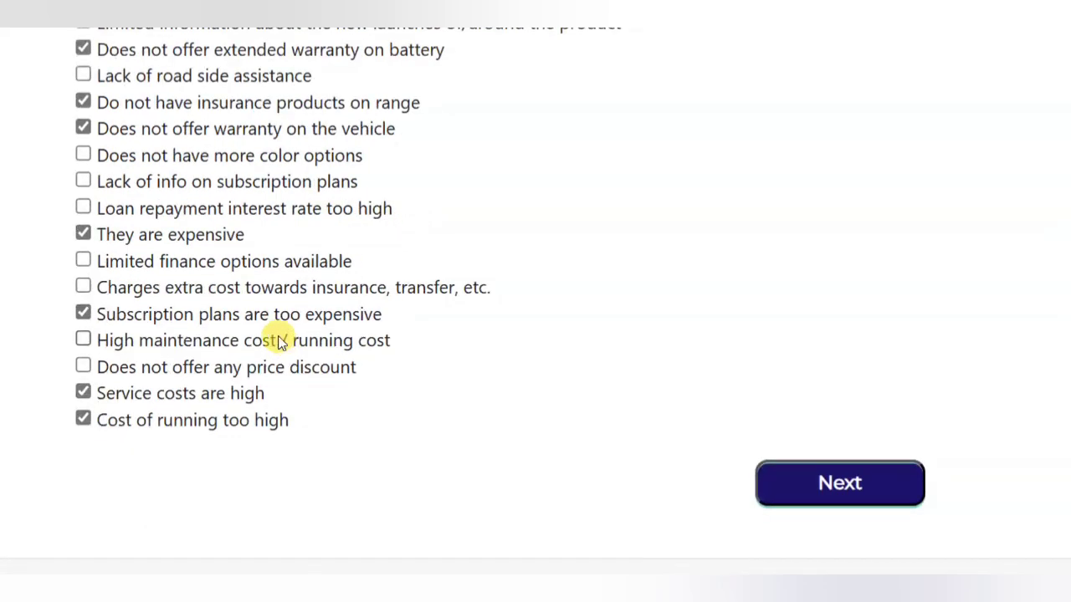
scroll(340, 191, "up", 7)
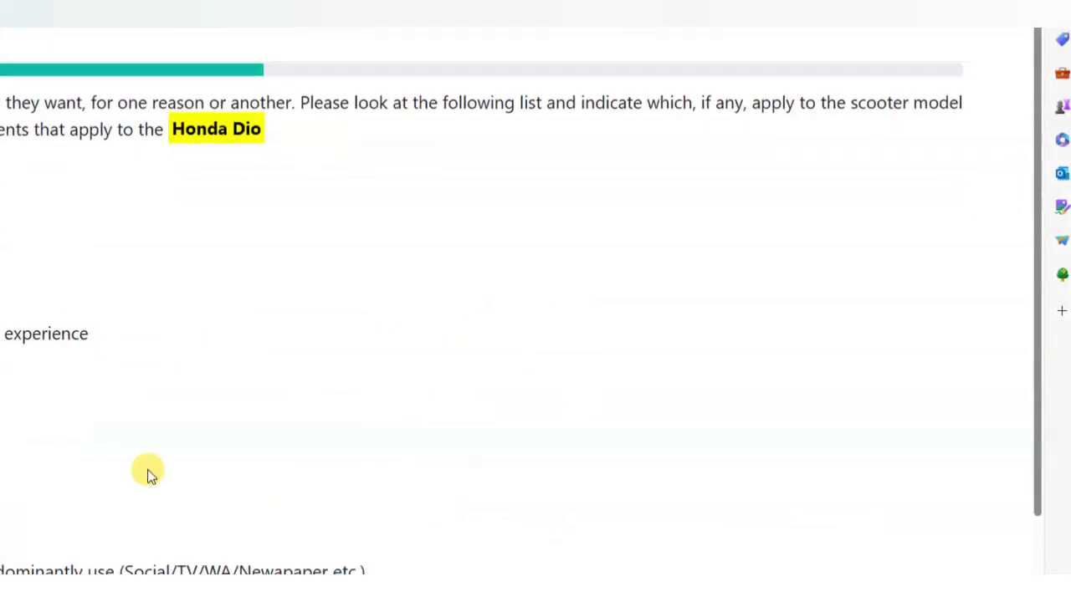
scroll(649, 471, "down", 7)
left_click(841, 488)
For the next two scooters, tick drawbacks including Limited finance options available and Charges extra cost towards insurance, transfer, etc., and submit each.
scroll(311, 219, "down", 2)
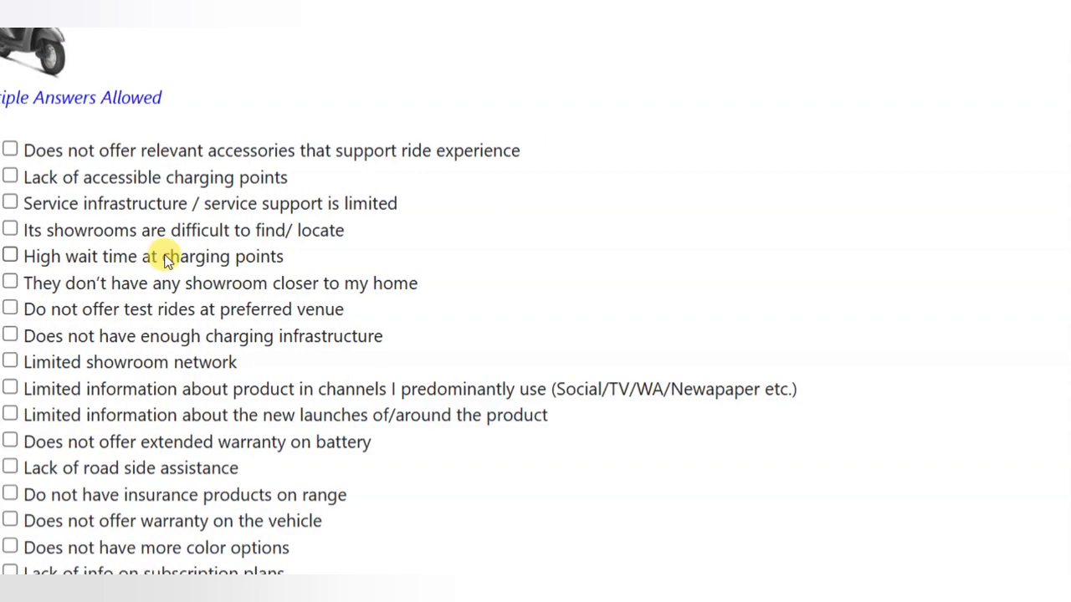
scroll(167, 262, "down", 5)
left_click(144, 281)
left_click(144, 256)
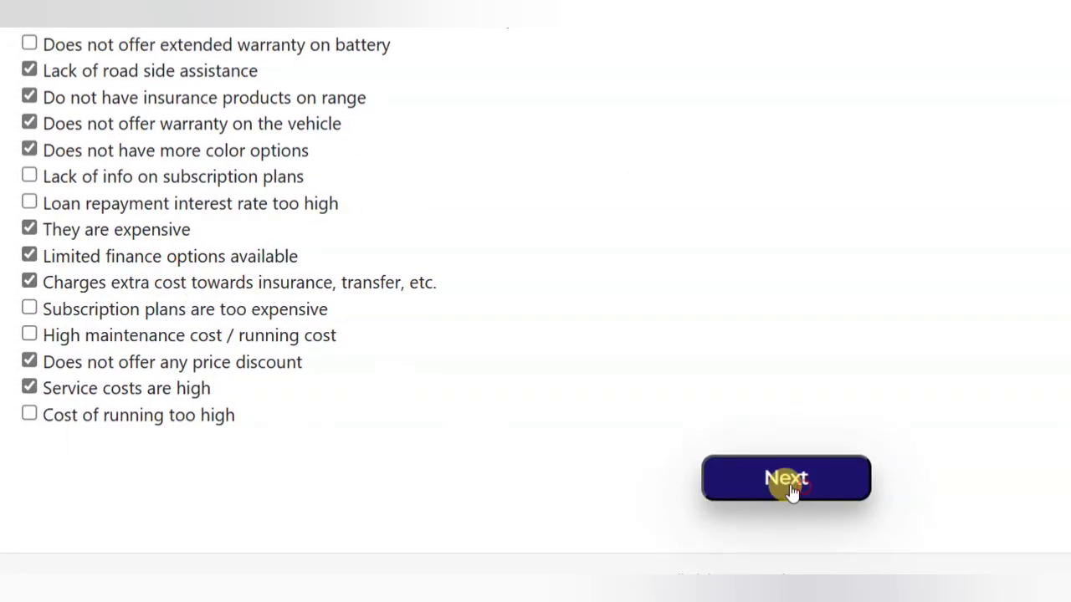
left_click(769, 479)
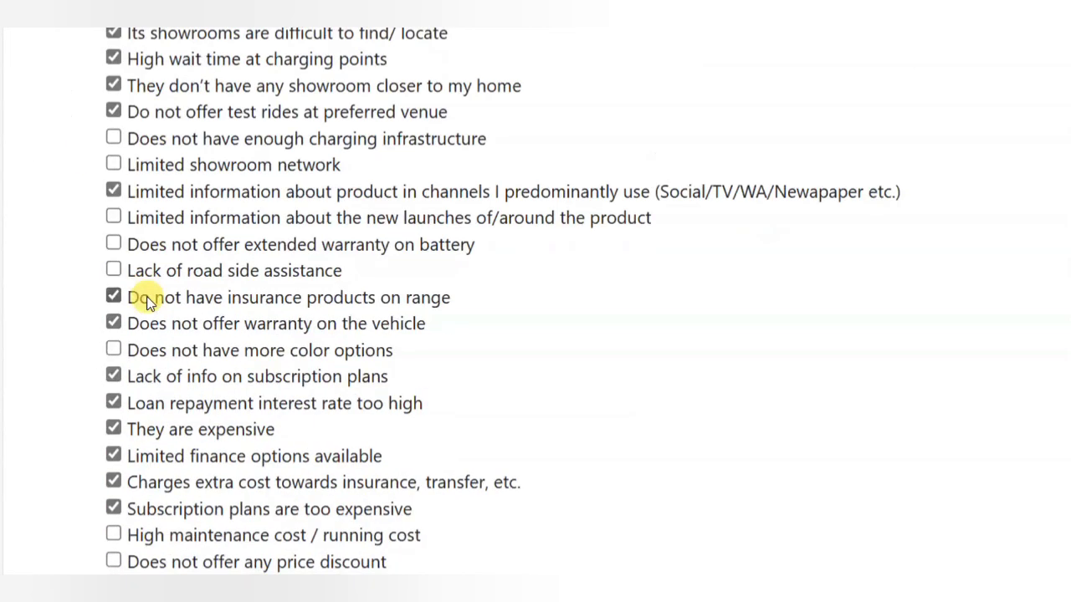
scroll(182, 224, "down", 3)
left_click(845, 477)
For the red scooter, add drawbacks including Lack of accessible charging points and Service infrastructure / service support is limited, and submit.
scroll(574, 319, "down", 4)
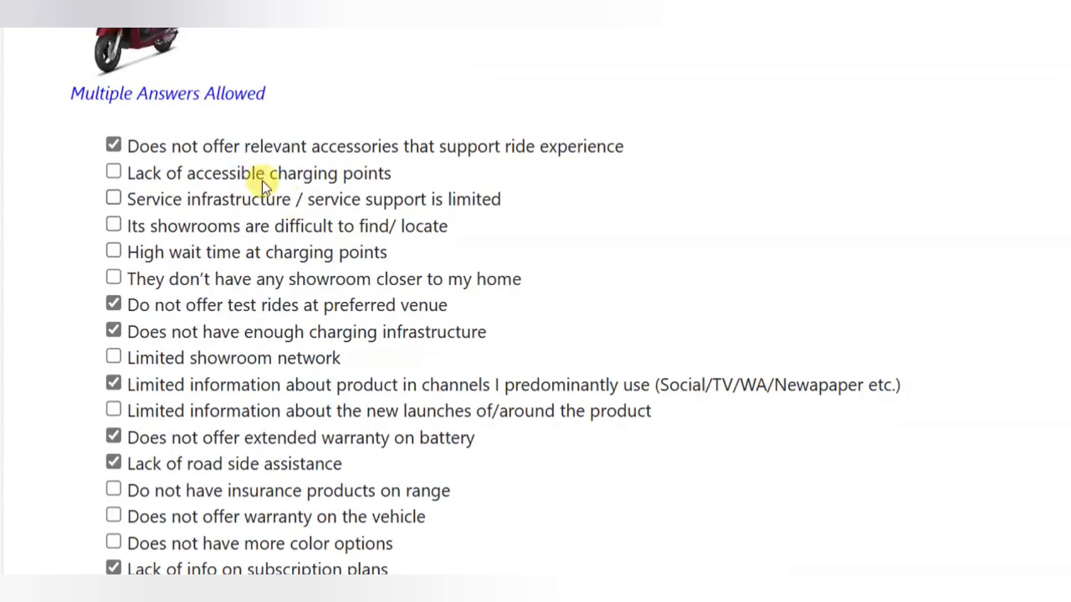
left_click(261, 177)
left_click(254, 200)
left_click(305, 284)
scroll(306, 280, "down", 5)
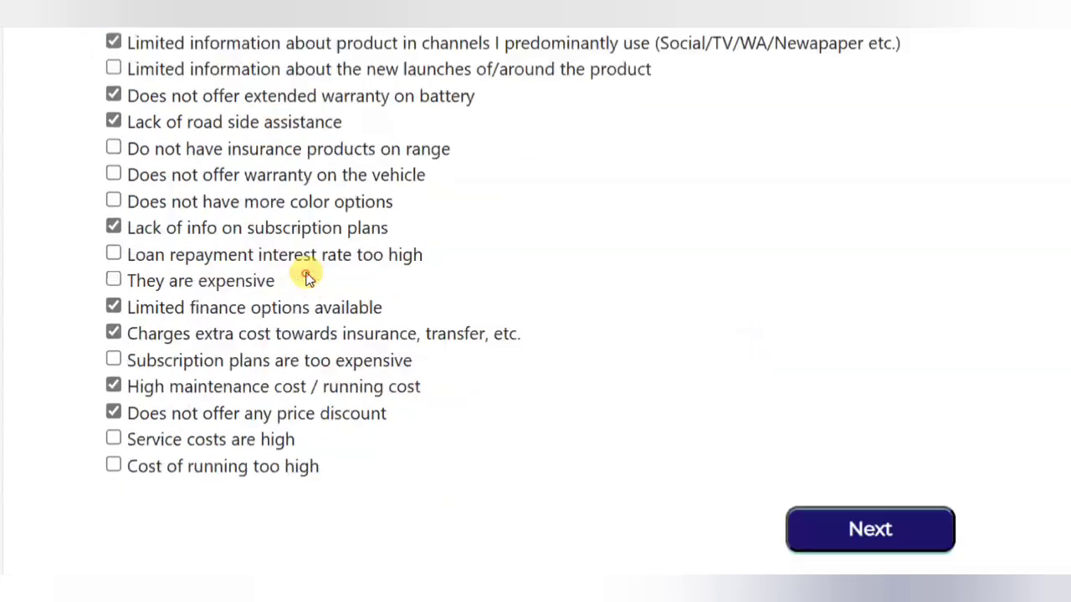
left_click(262, 404)
left_click(878, 489)
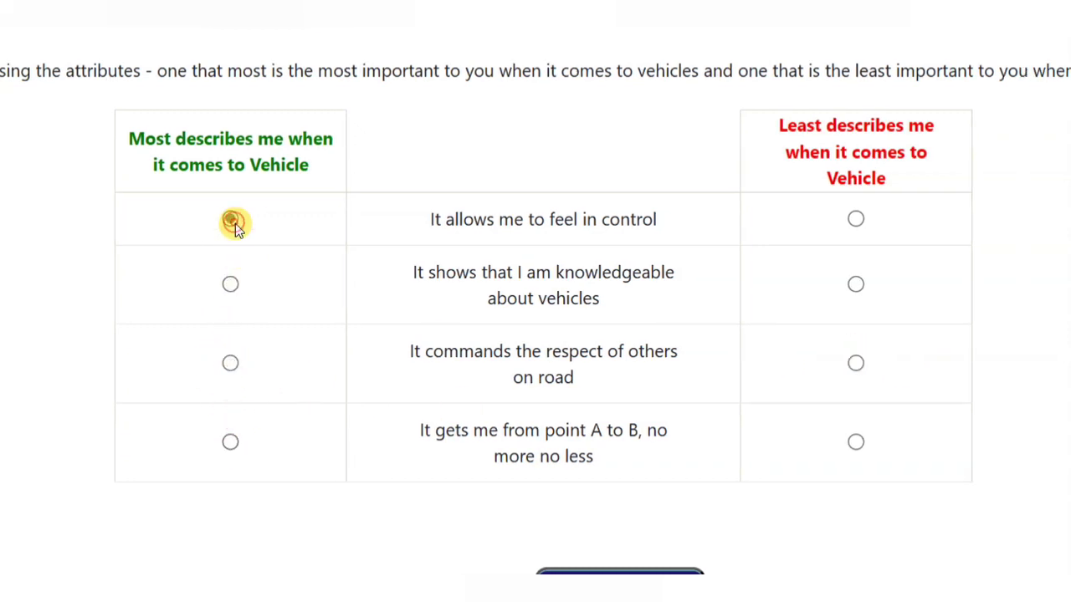
Choose "It allows me to feel in control" as most and "It commands the respect of others on road" as least descriptive, and continue.
scroll(726, 501, "down", 2)
scroll(667, 473, "up", 1)
left_click(856, 189)
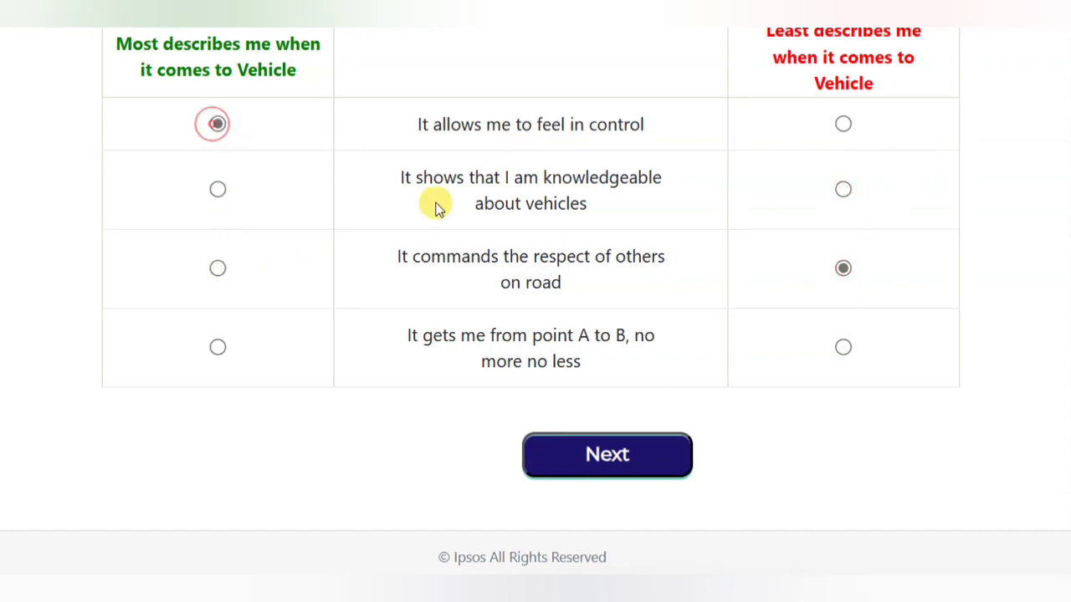
left_click(615, 452)
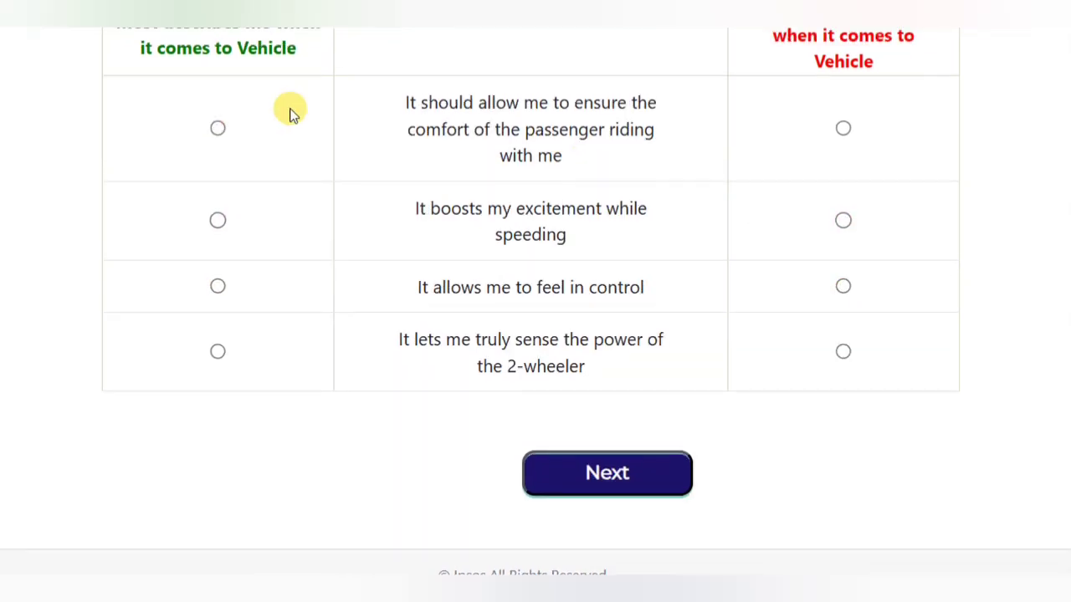
Choose ensuring the passenger's comfort as most descriptive and truly sensing the power of the 2-wheeler as least descriptive, and continue.
left_click(219, 132)
left_click(804, 353)
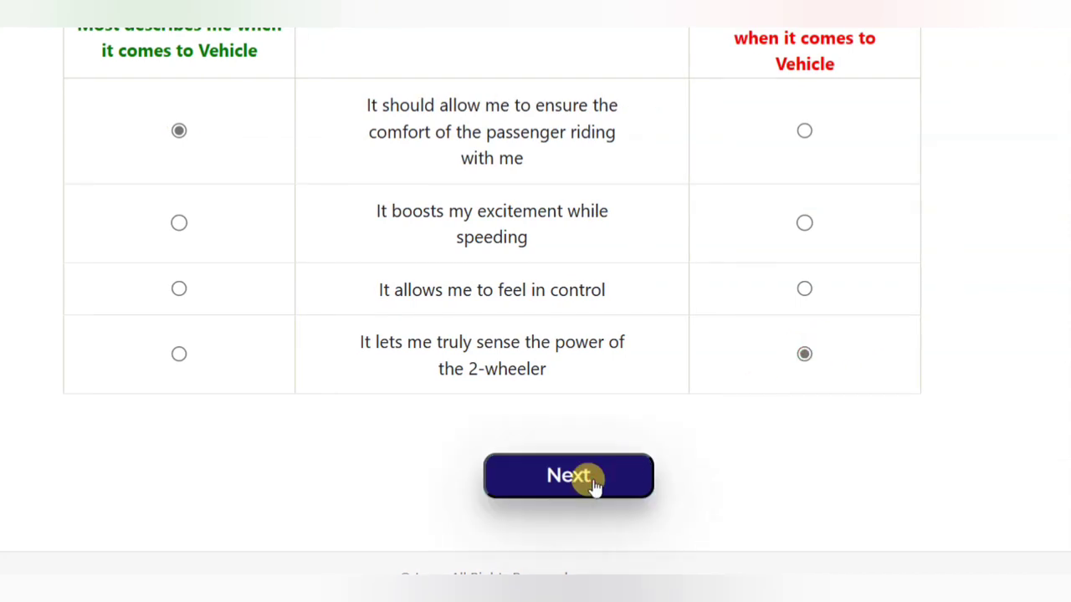
left_click(579, 475)
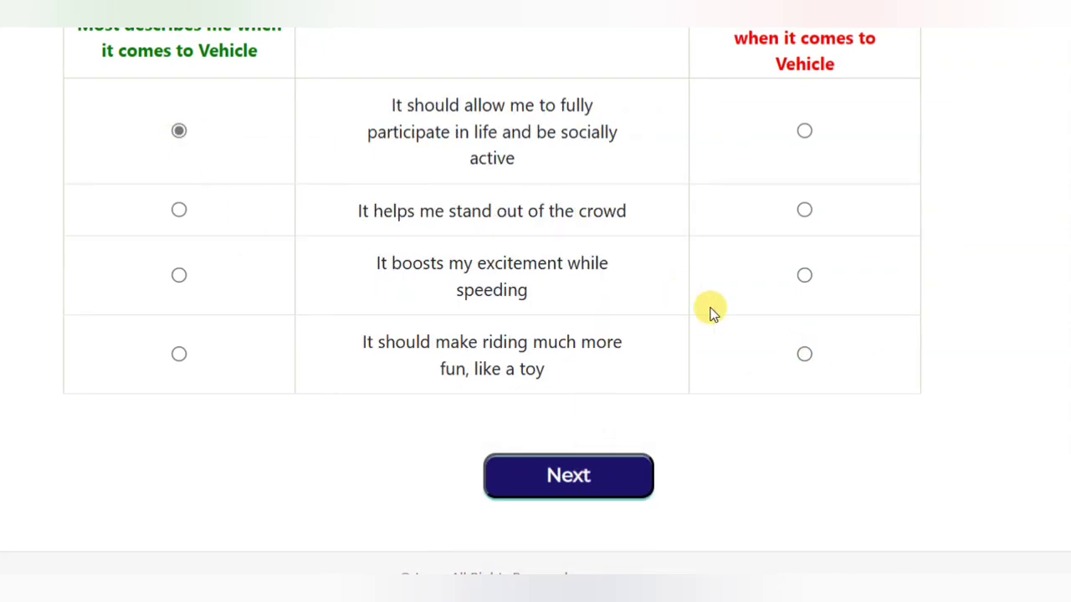
Submit two sets: excitement while speeding as most with standing out as least, and standing out as most with sensing the power as least.
left_click(180, 275)
left_click(804, 209)
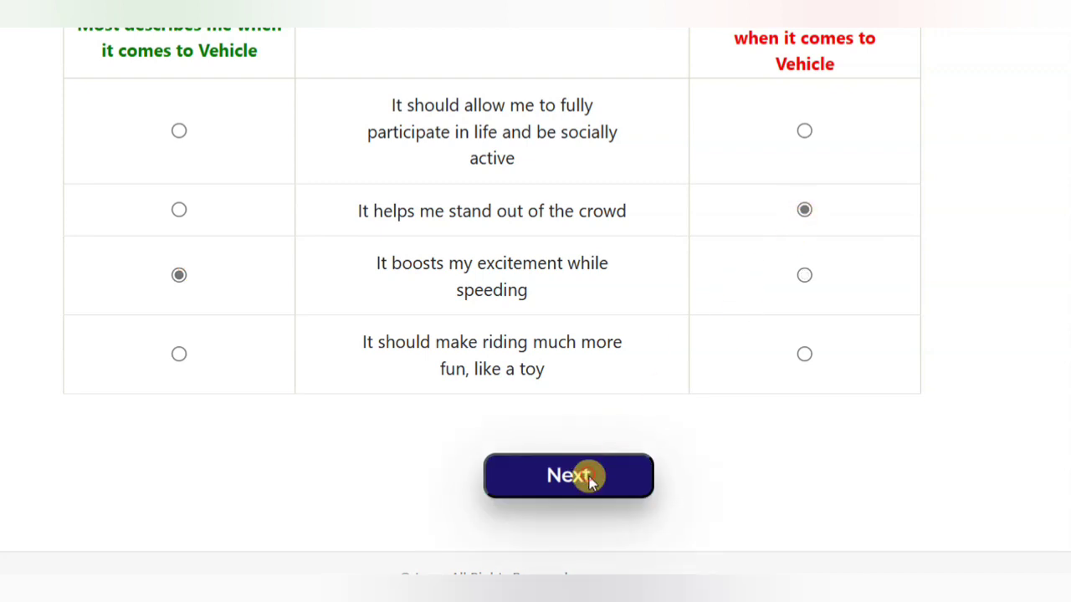
left_click(578, 475)
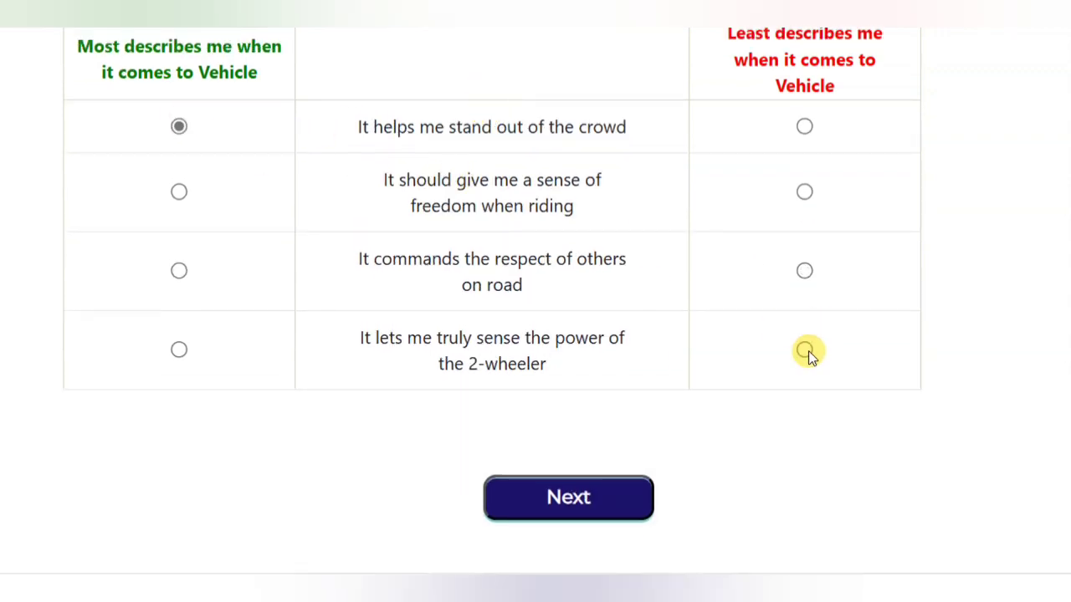
left_click(804, 350)
left_click(619, 497)
Choose "It should assist me in being a safer rider" as most descriptive, pick a least descriptive statement, and continue.
left_click(179, 138)
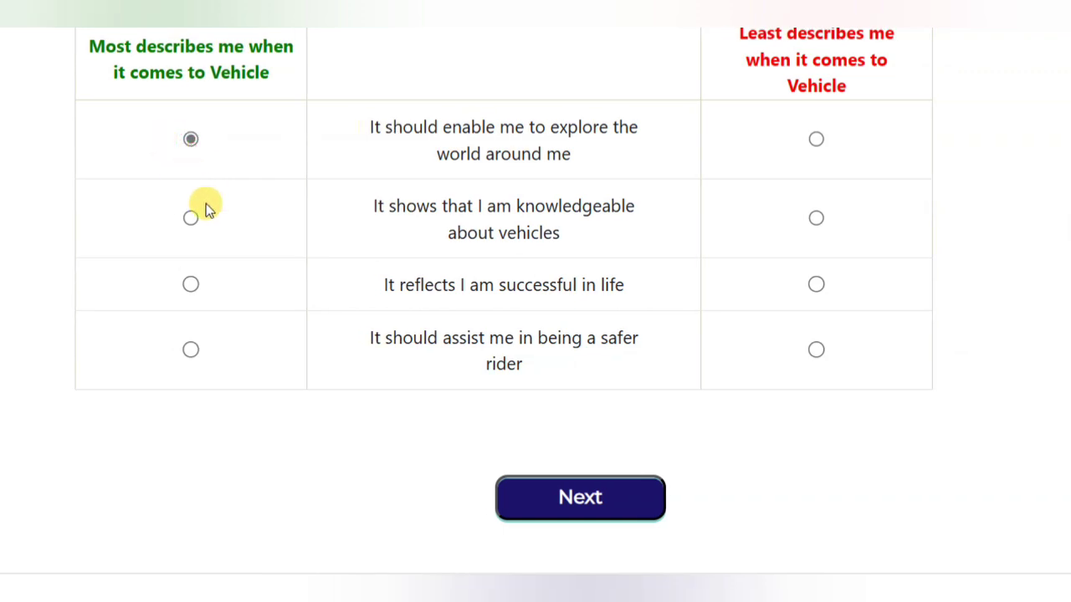
left_click(235, 349)
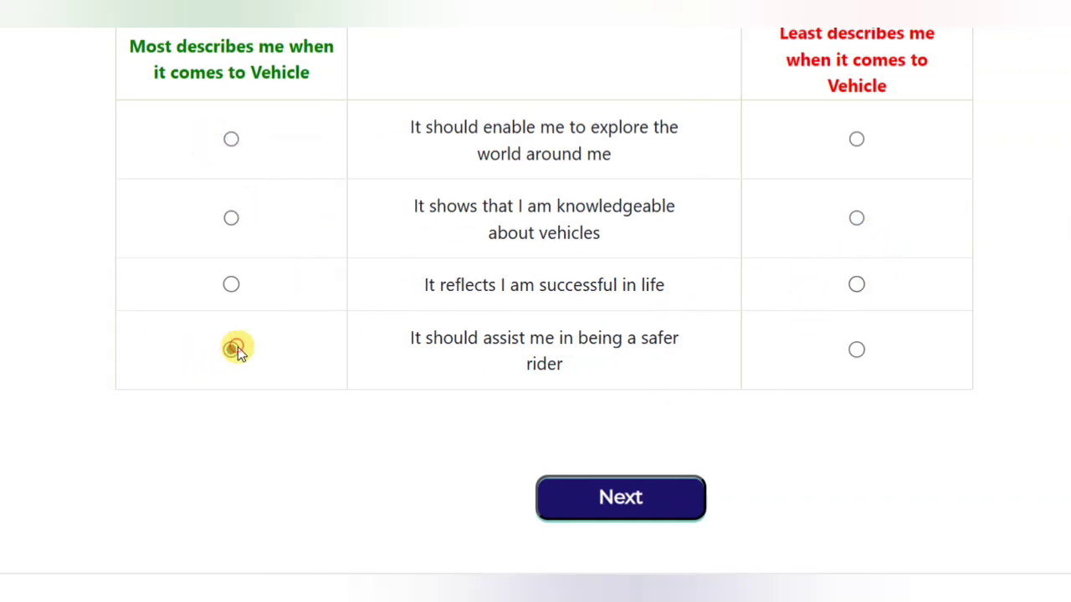
left_click(860, 192)
left_click(625, 494)
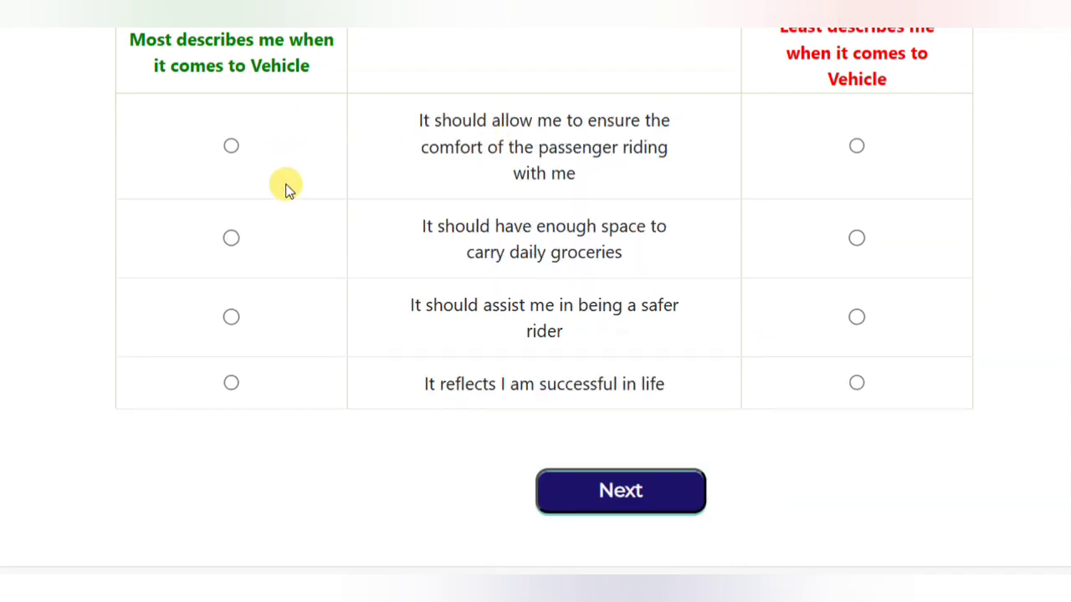
Choose "It reflects I am successful in life" and, in the following set, riding being more fun like a toy as most descriptive, submitting both.
left_click(240, 372)
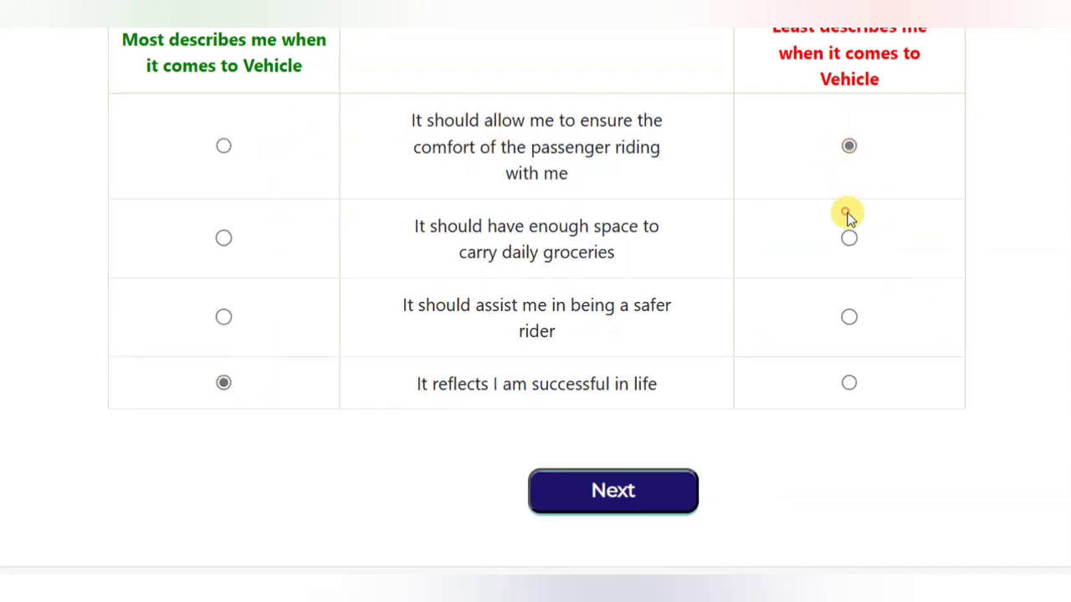
left_click(847, 216)
left_click(619, 492)
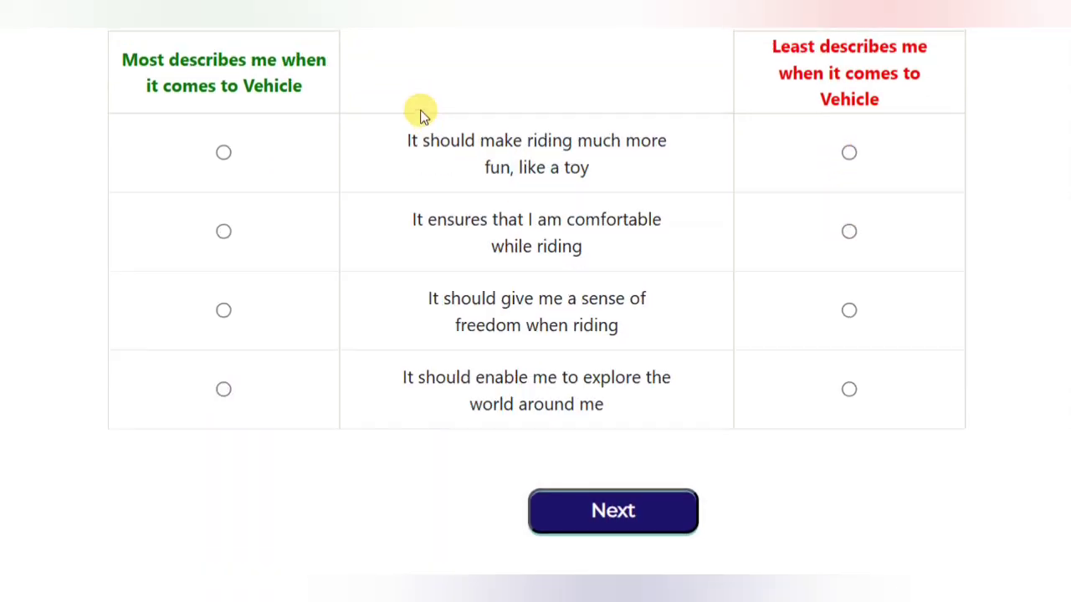
left_click(235, 144)
left_click(651, 495)
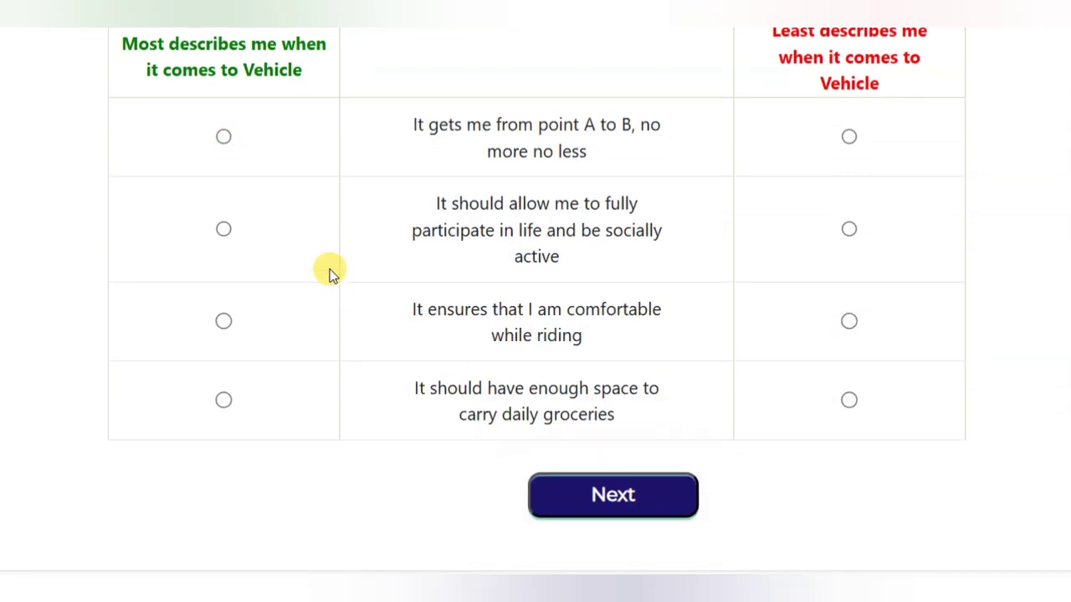
Choose full participation in life as most descriptive and enough space for daily groceries as least descriptive, dismiss the speed warning, and continue.
left_click(673, 473)
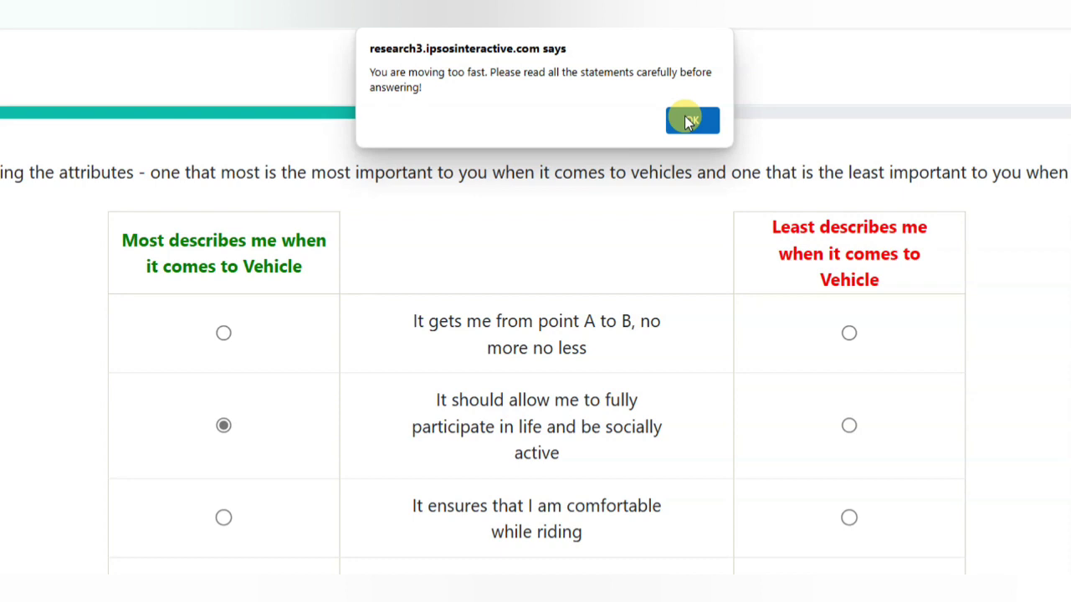
left_click(688, 121)
scroll(902, 492, "down", 1)
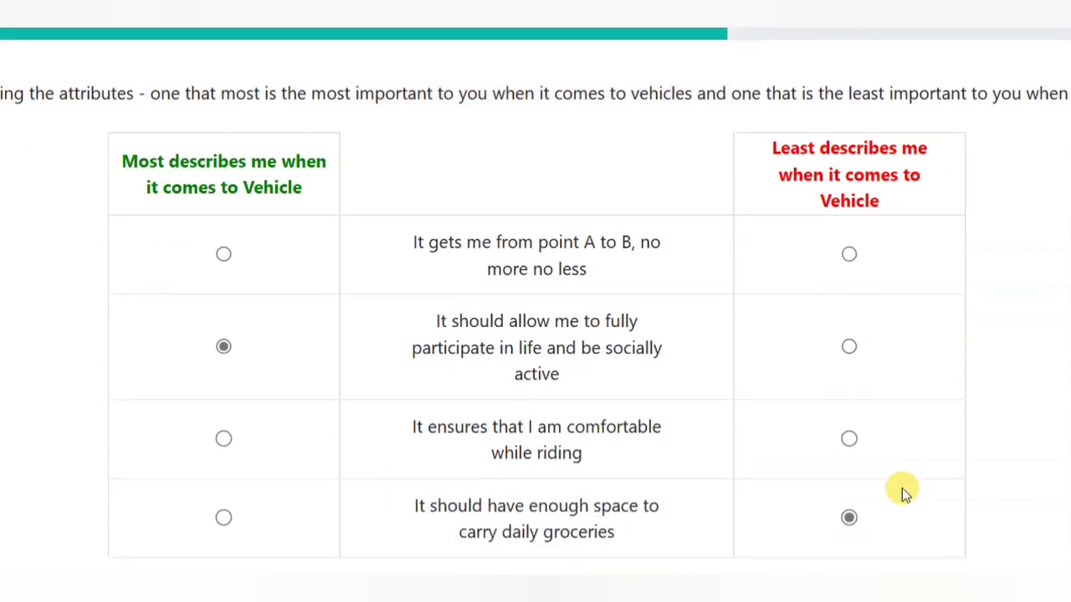
left_click(849, 439)
scroll(849, 438, "down", 1)
left_click(655, 496)
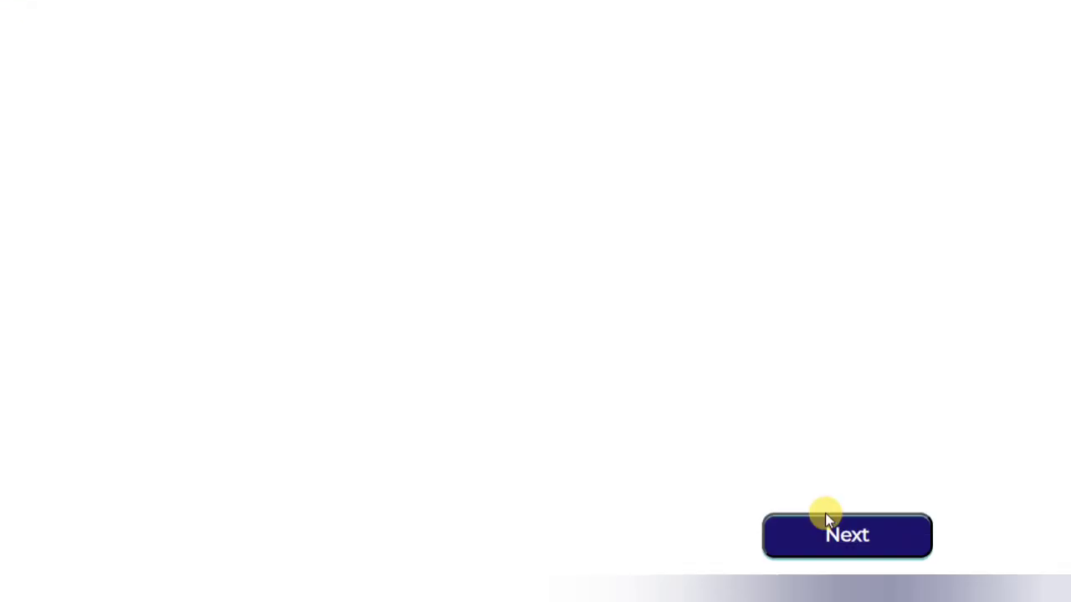
Rate Ather as Somewhat Agree for great styling and Strongly Agree for head turner and advanced connectivity features, and submit.
left_click(825, 513)
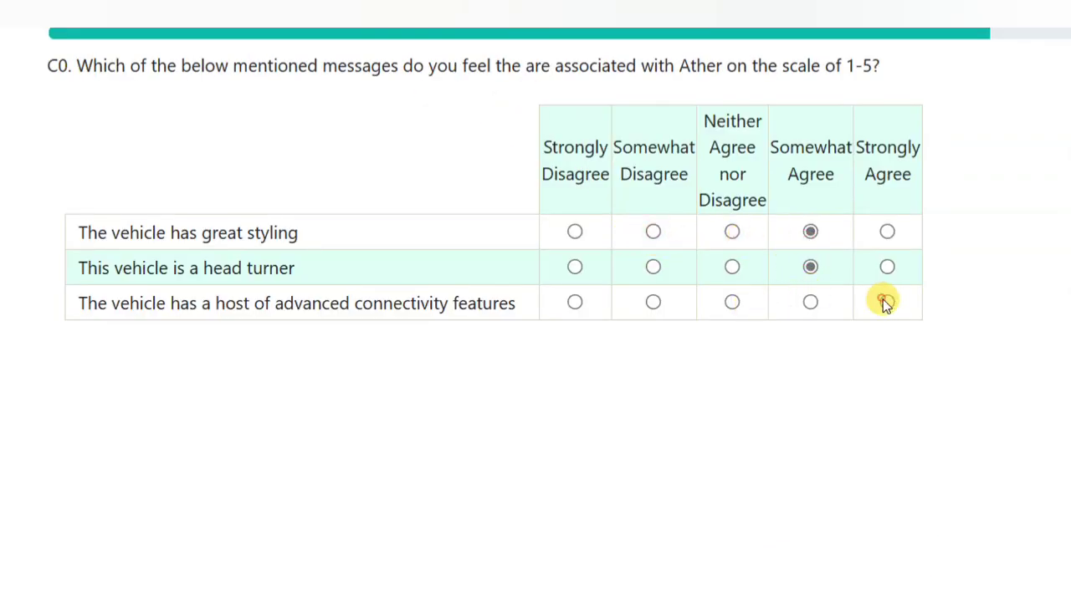
scroll(863, 475, "down", 1)
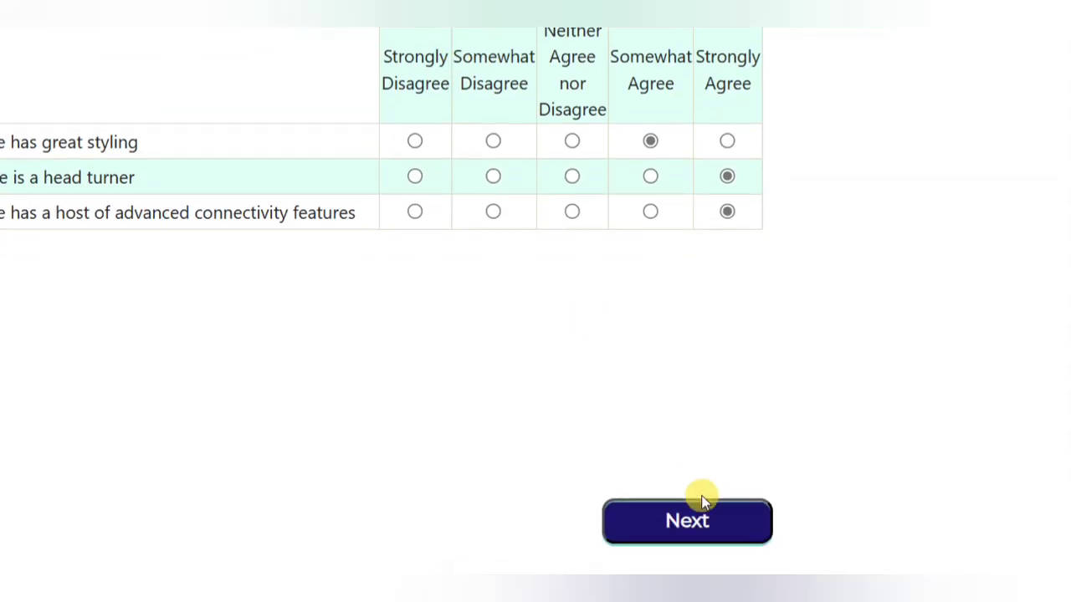
left_click(688, 495)
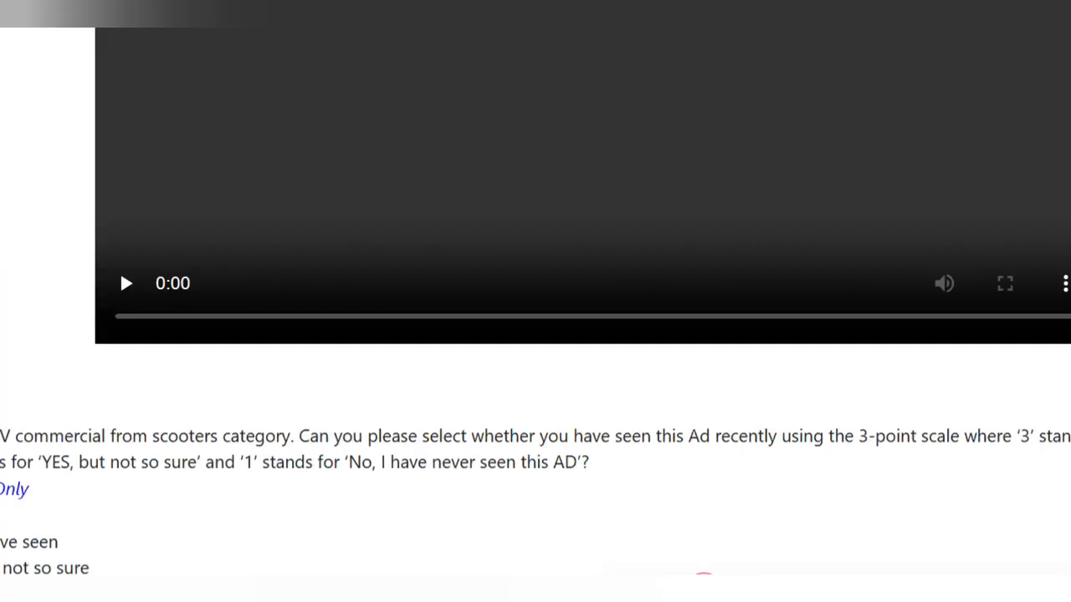
Play the first scooter commercial, answer "Yes, I have seen" for question C1.1, and continue.
left_click(520, 110)
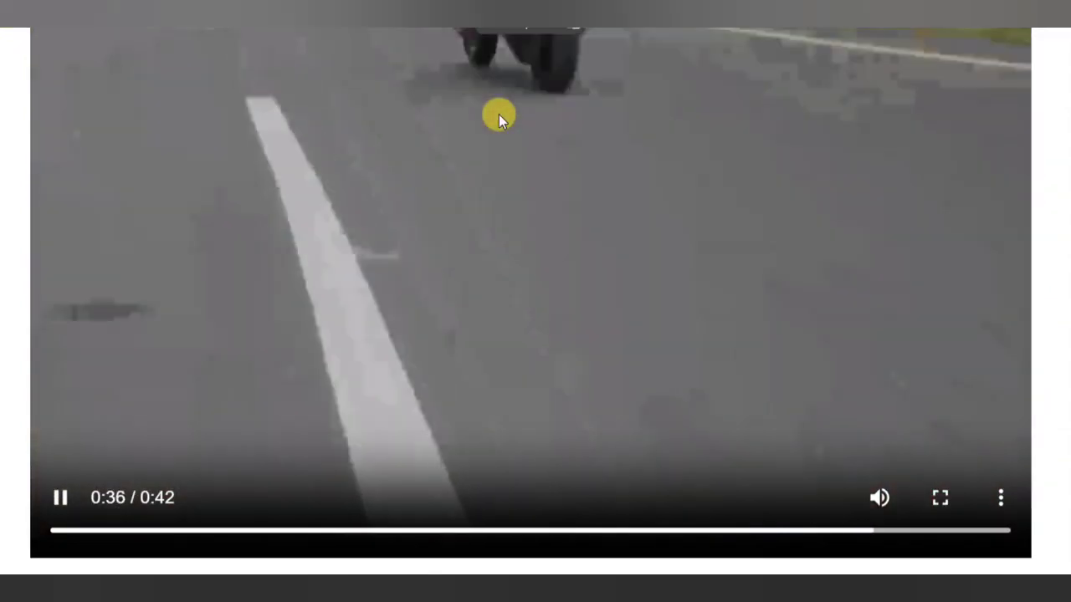
scroll(497, 119, "down", 2)
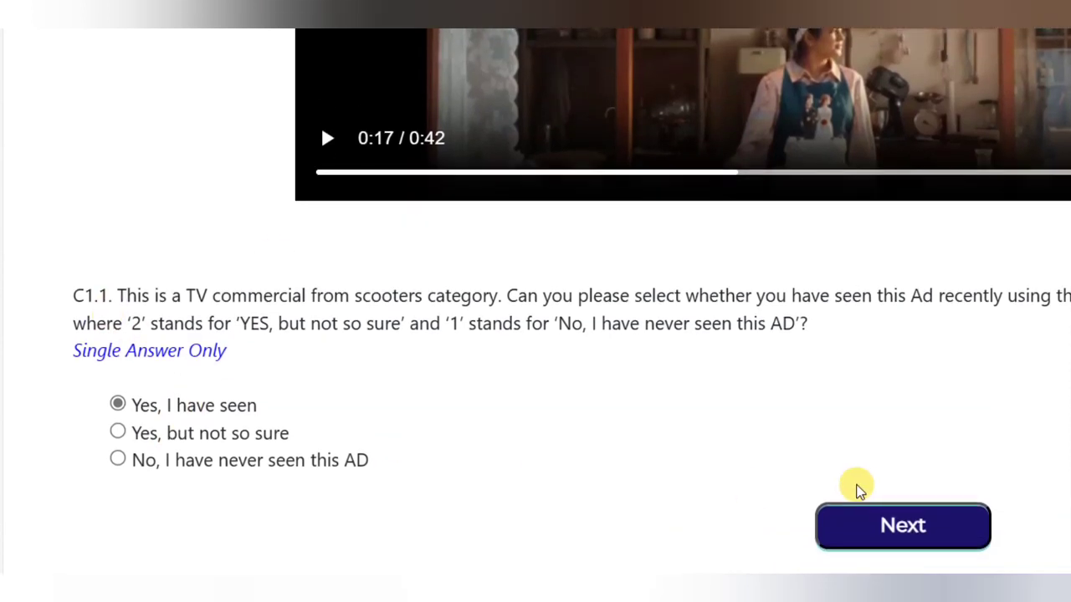
left_click(887, 496)
Enter ATHER 450S as the model in the first commercial and submit Strongly Agree for all three of its messages.
left_click(325, 109)
type("ATHER 450S")
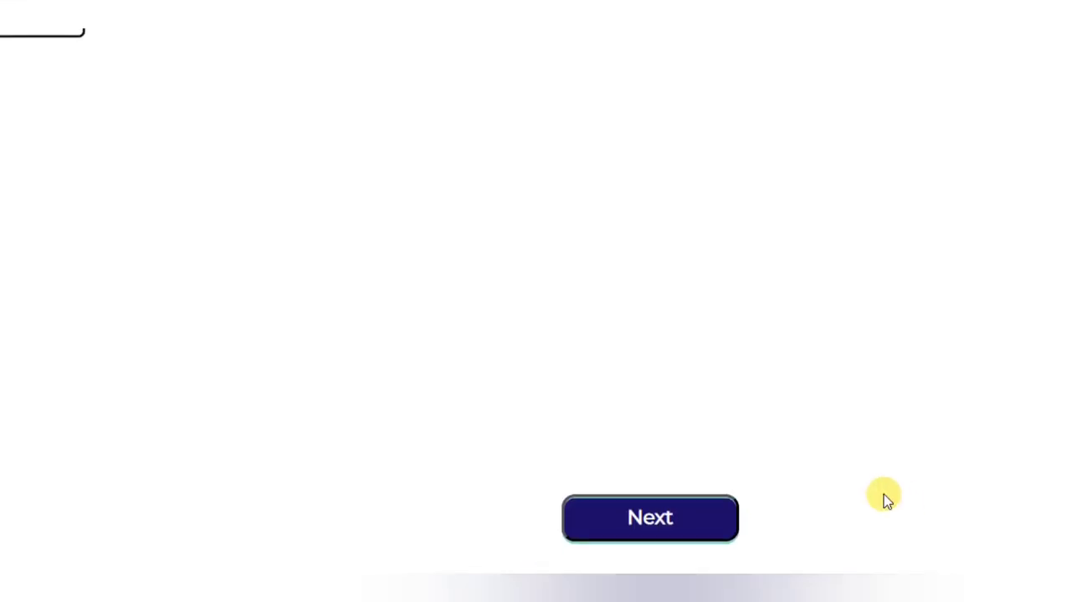
left_click(909, 482)
left_click(892, 497)
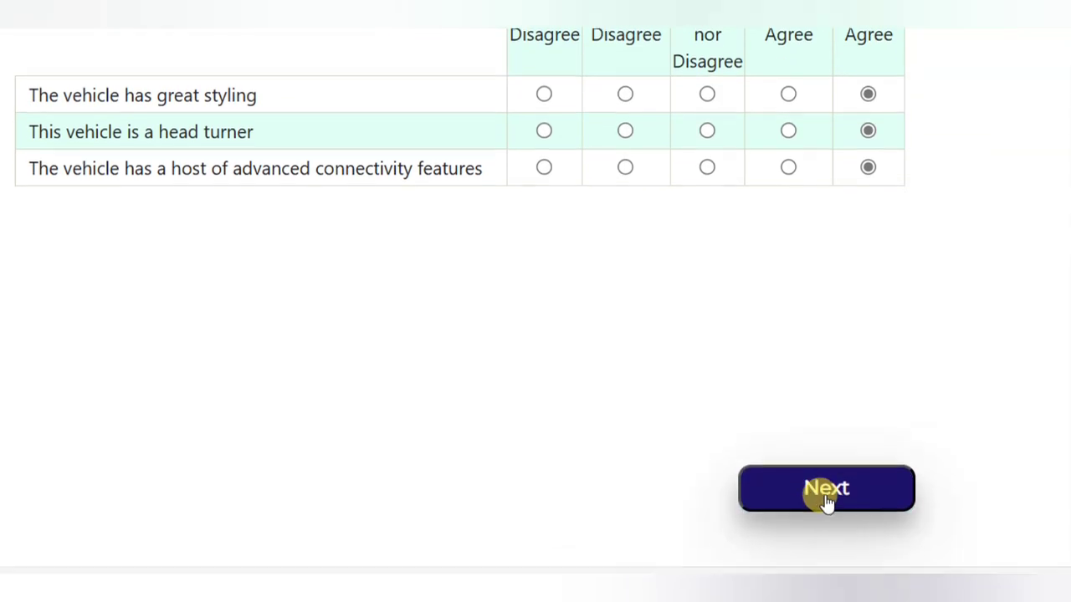
left_click(823, 473)
Play and skip through the second scooter commercial, answer "Yes, I have seen" for question C2.1, and continue.
left_click(244, 355)
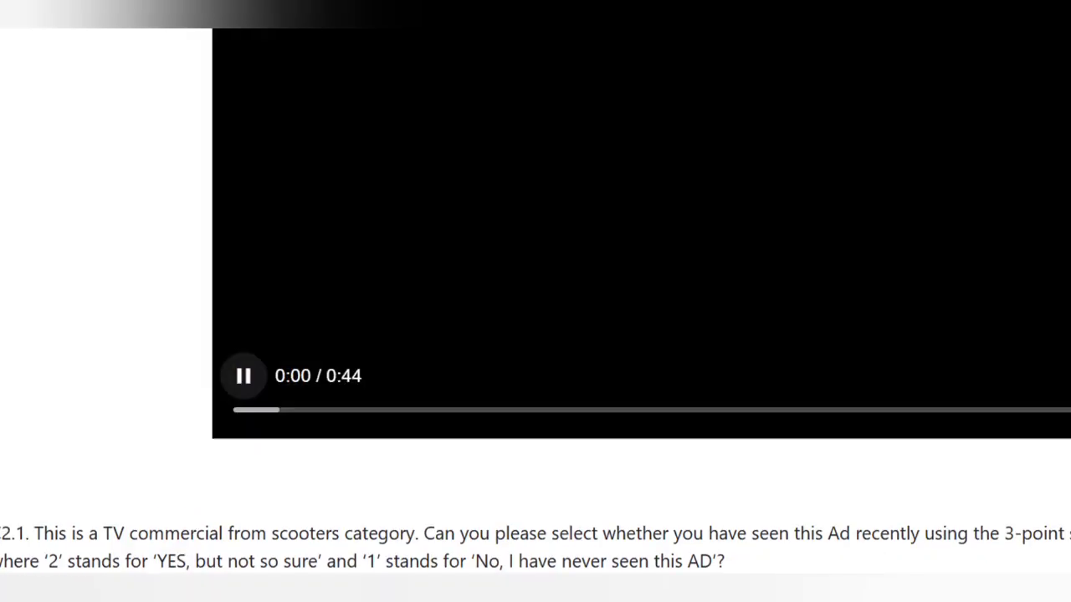
scroll(834, 427, "down", 1)
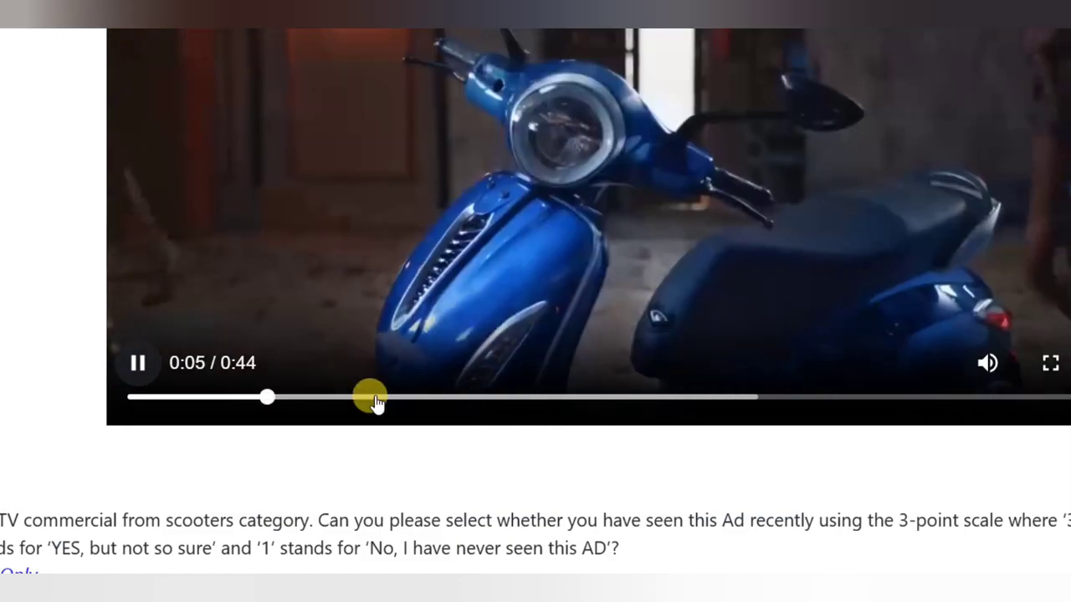
left_click(376, 399)
left_click(640, 412)
left_click(903, 395)
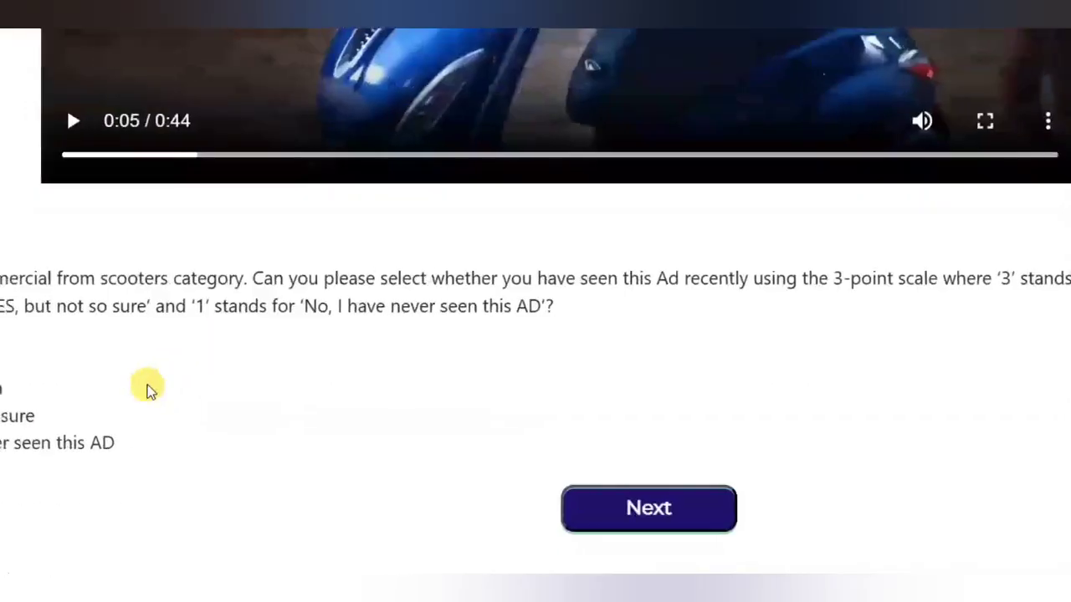
left_click(163, 395)
left_click(853, 508)
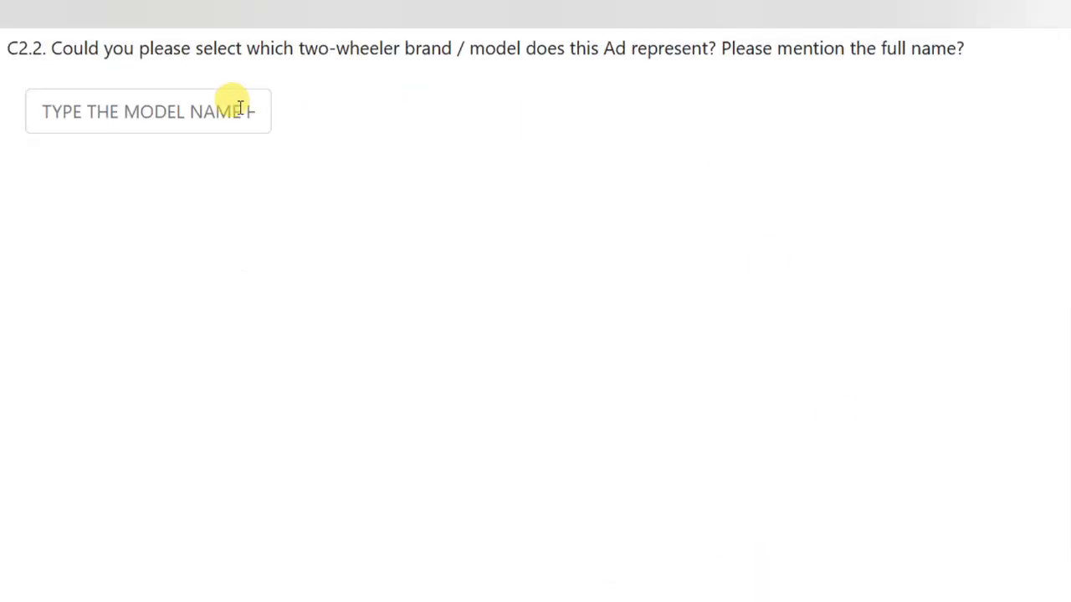
Pick the suggested model for the second commercial and rate all three of its messages Strongly Agree.
left_click(233, 110)
left_click(228, 159)
scroll(837, 502, "down", 3)
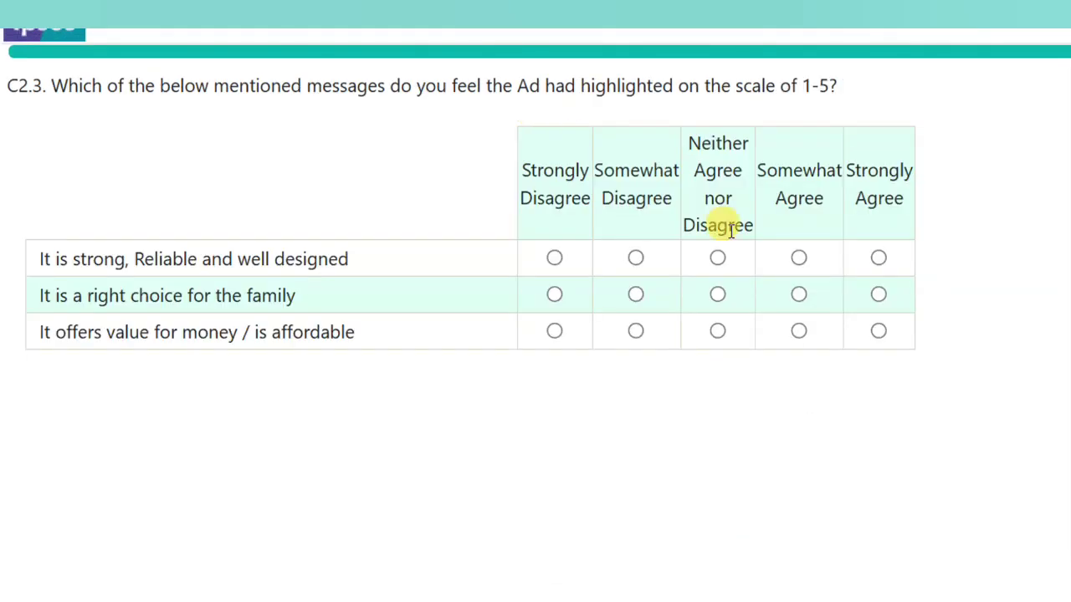
left_click(877, 256)
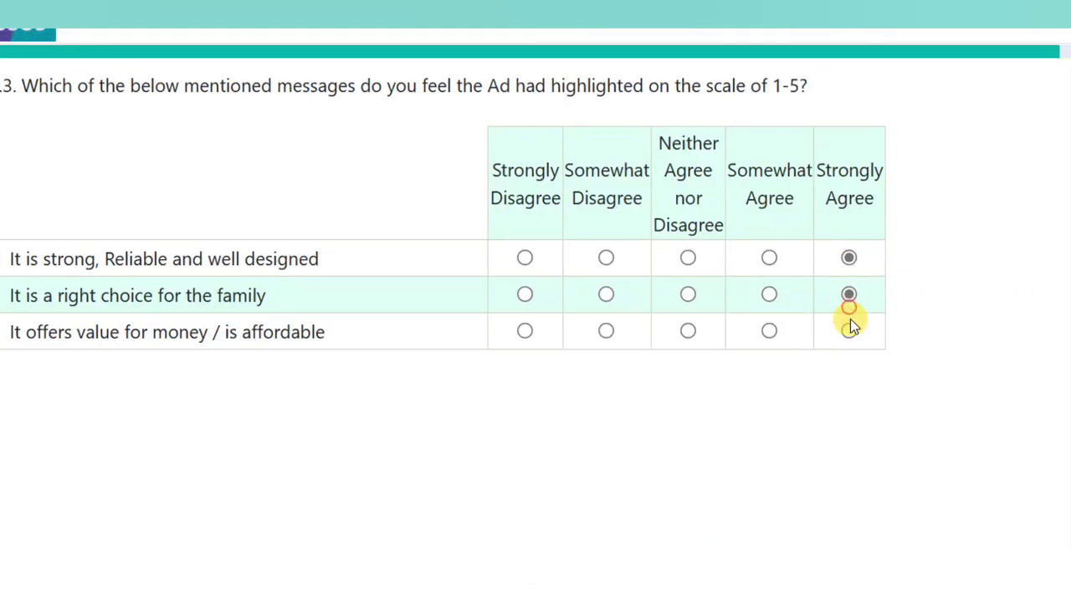
left_click(849, 329)
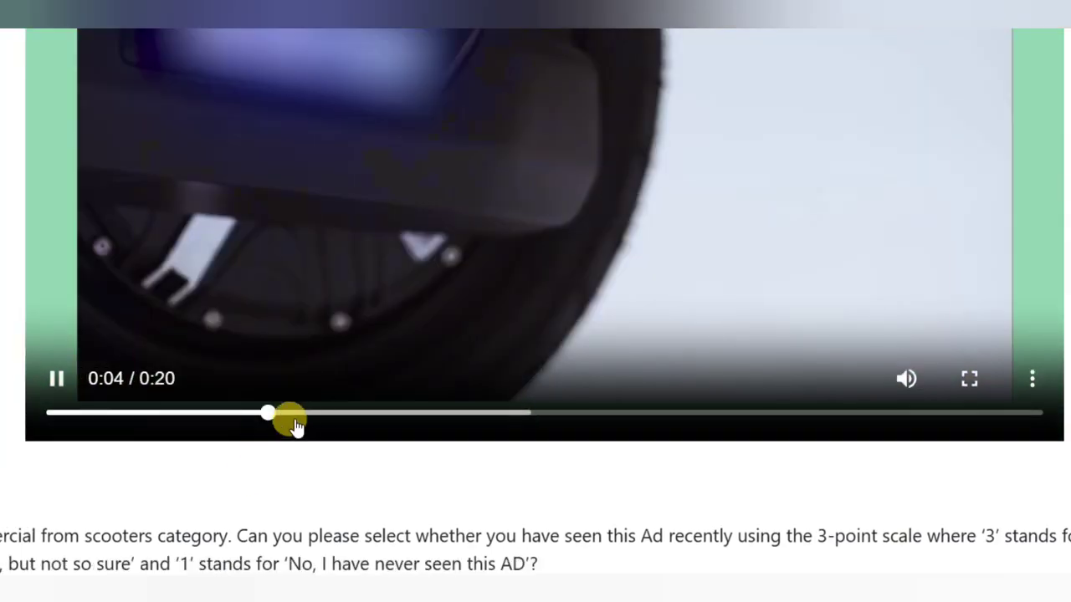
Mute and skip through the third commercial, answer "Yes, I have seen" for question C3.1, and continue.
left_click(371, 415)
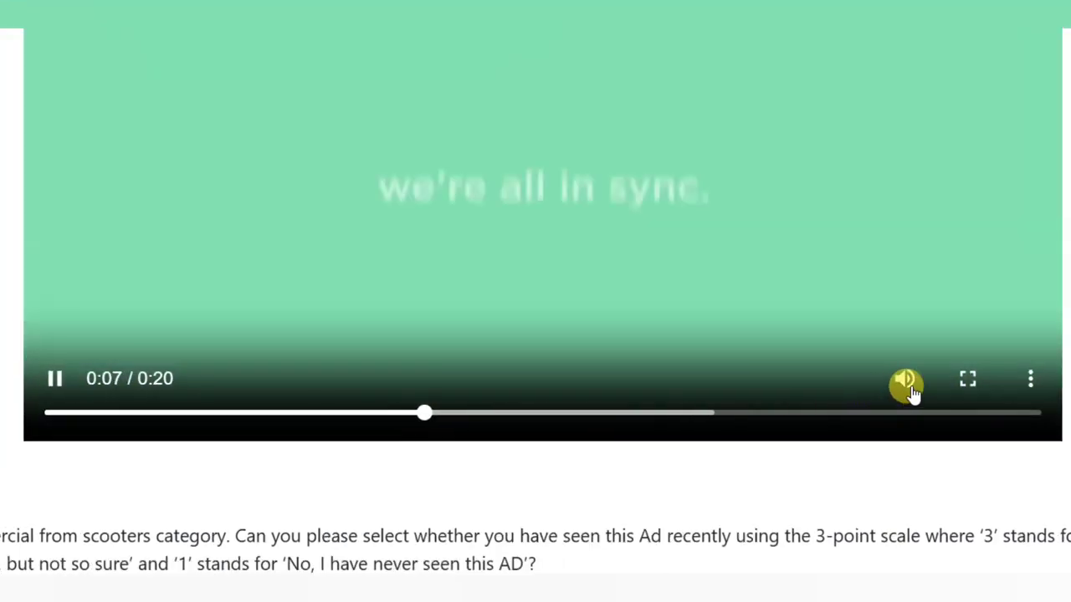
left_click(813, 382)
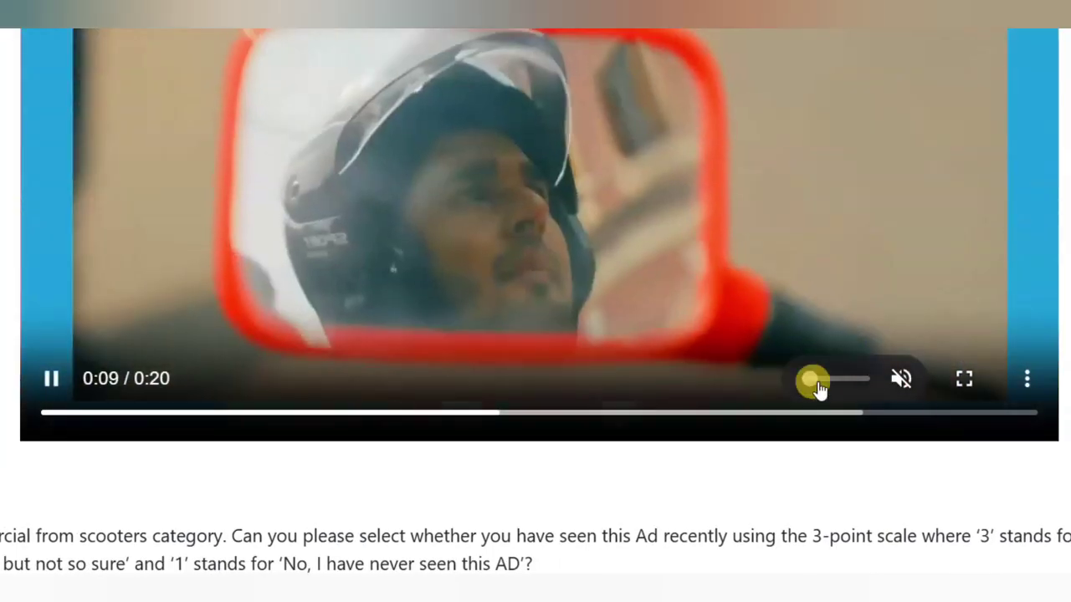
left_click(786, 410)
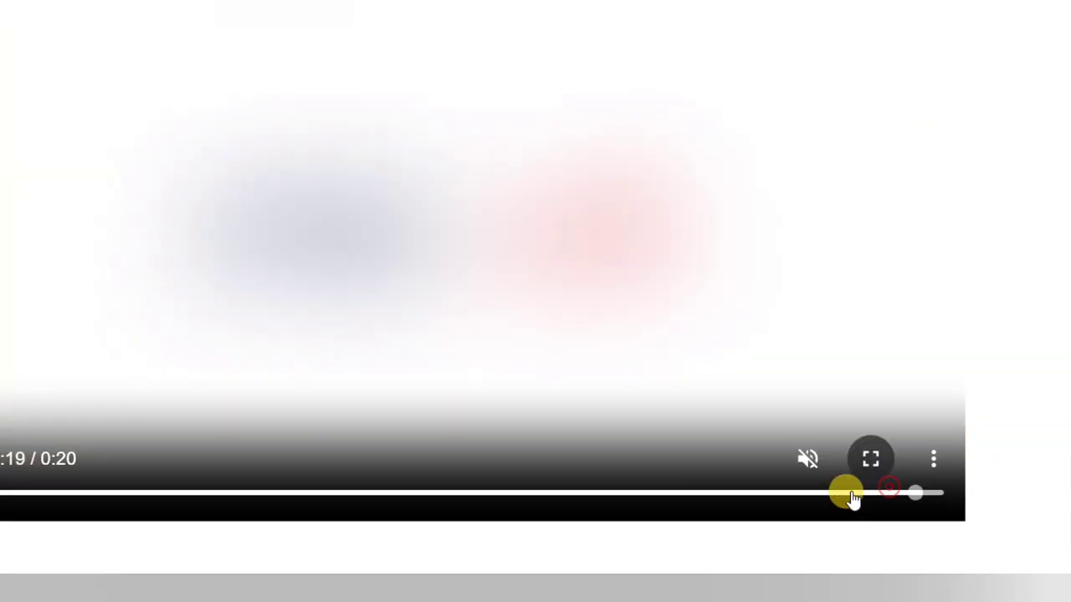
left_click_drag(913, 509, 769, 500)
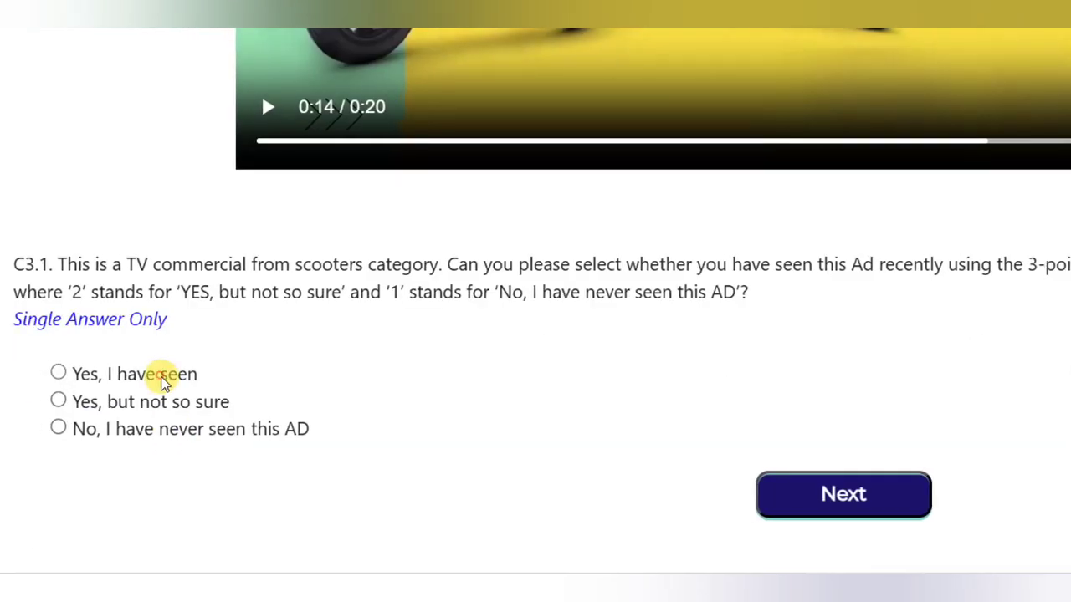
left_click(163, 381)
left_click(808, 504)
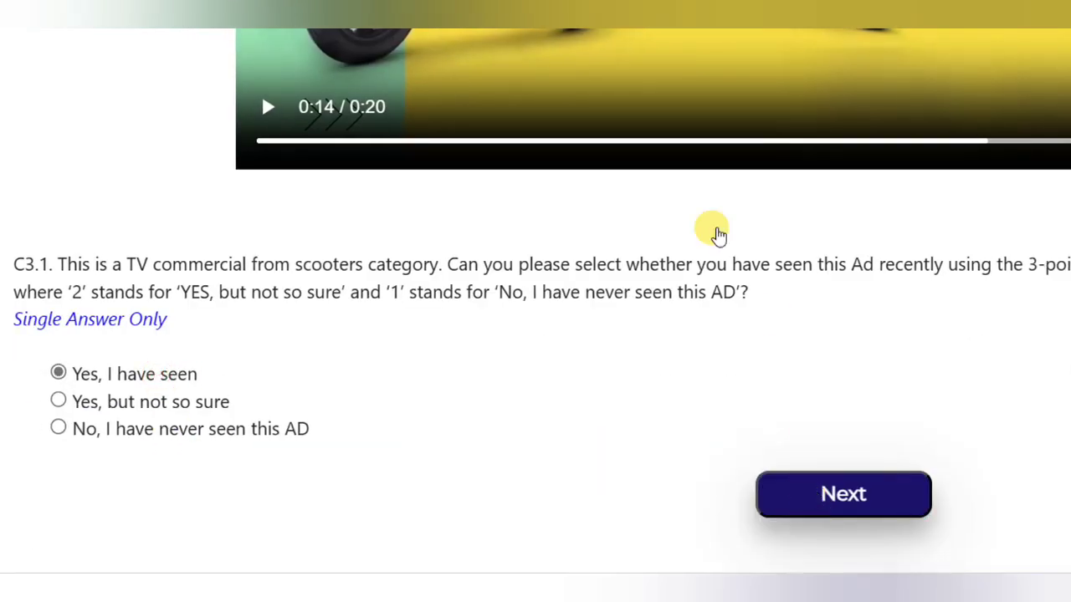
Select TVS IQUBE ELECTRIC as the third commercial's model and submit Strongly Agree for all three of its messages.
left_click(237, 117)
key("ctrl+v")
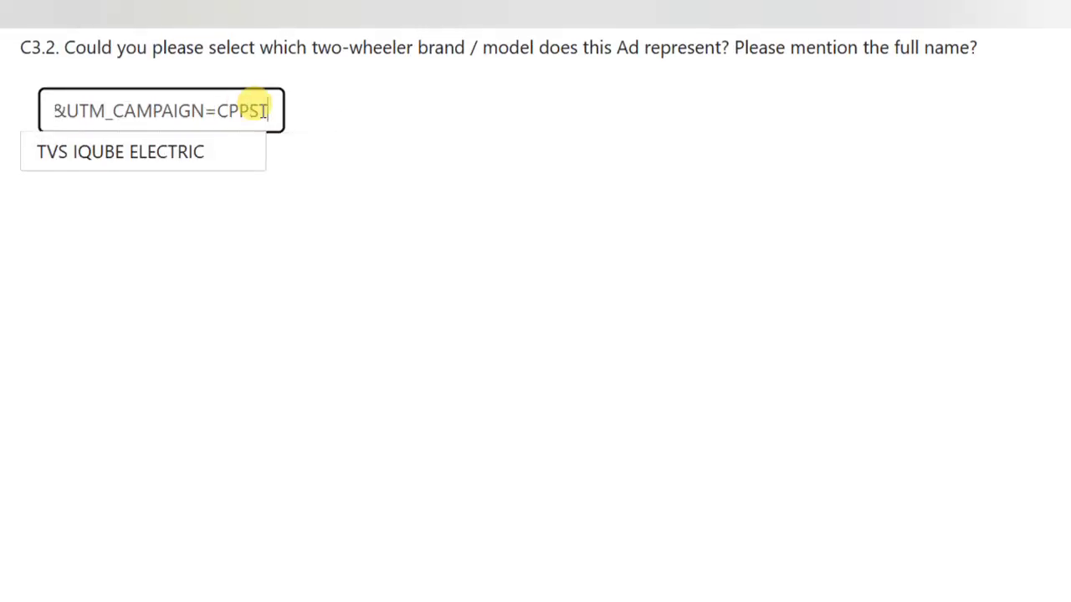
left_click(228, 149)
left_click(782, 512)
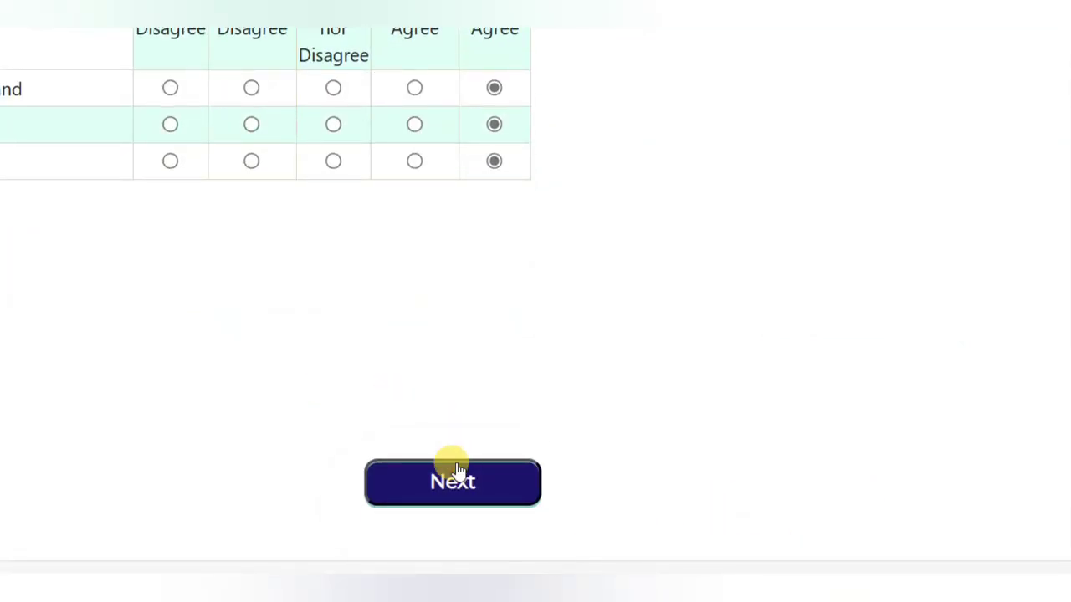
left_click(456, 470)
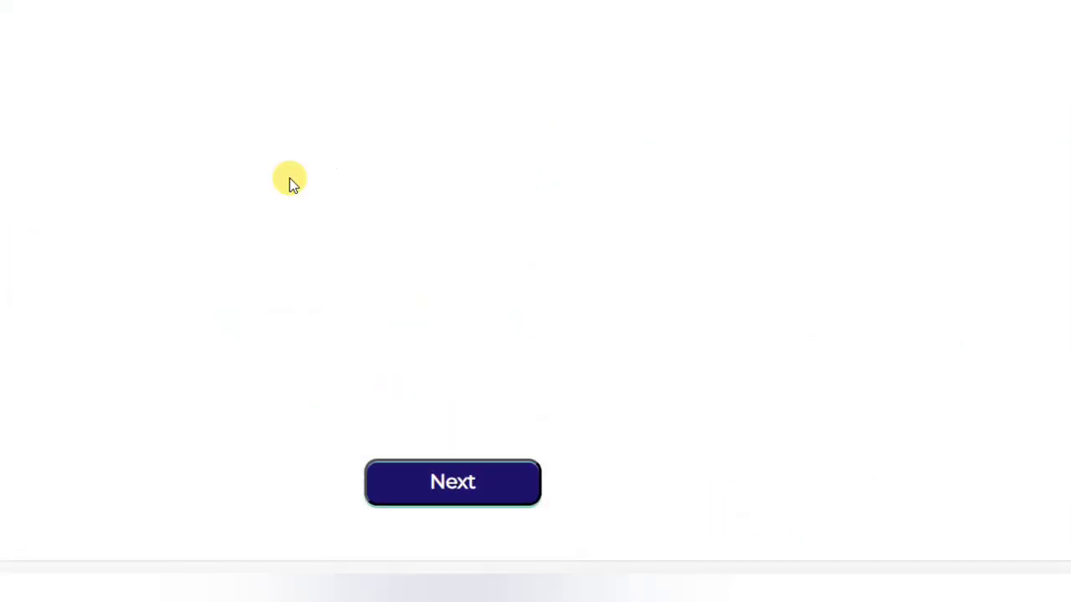
left_click(461, 494)
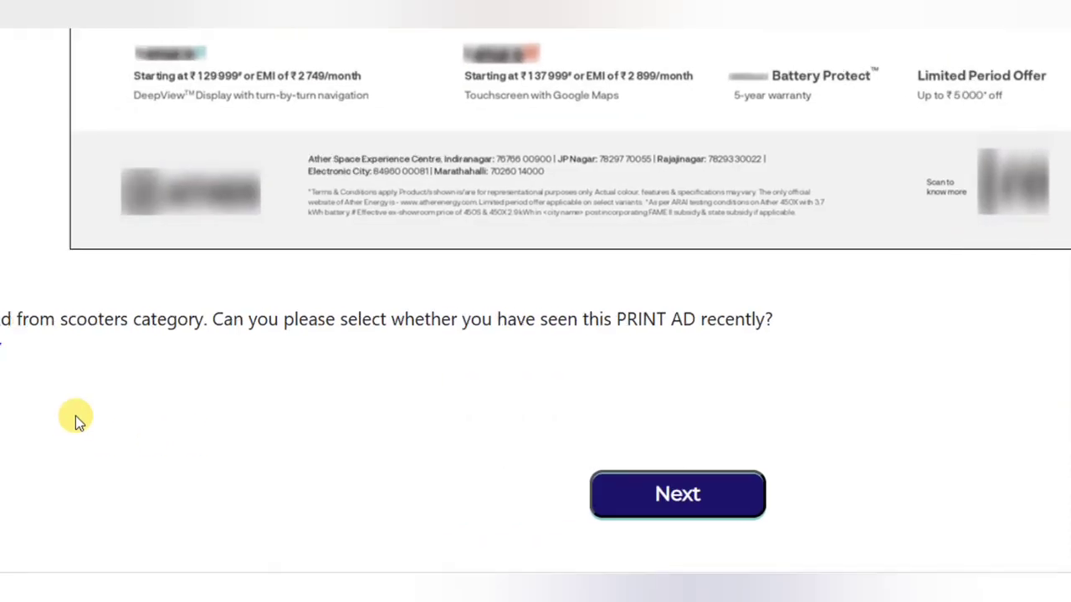
Answer Yes to having seen the first print ad, name ATHER 450X as its scooter brand, and continue.
left_click(121, 400)
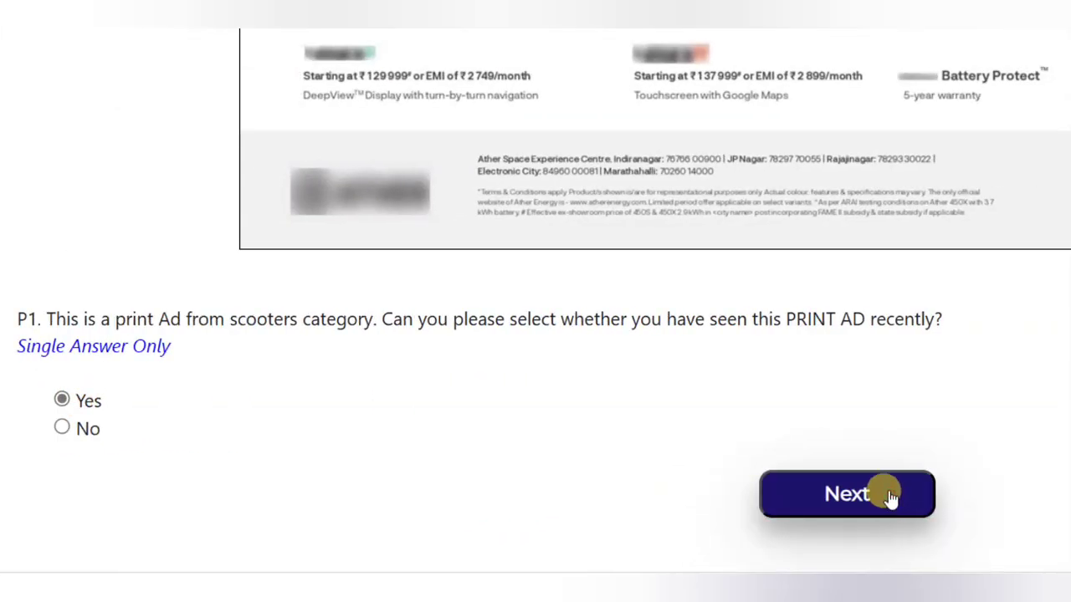
left_click(889, 496)
left_click(248, 110)
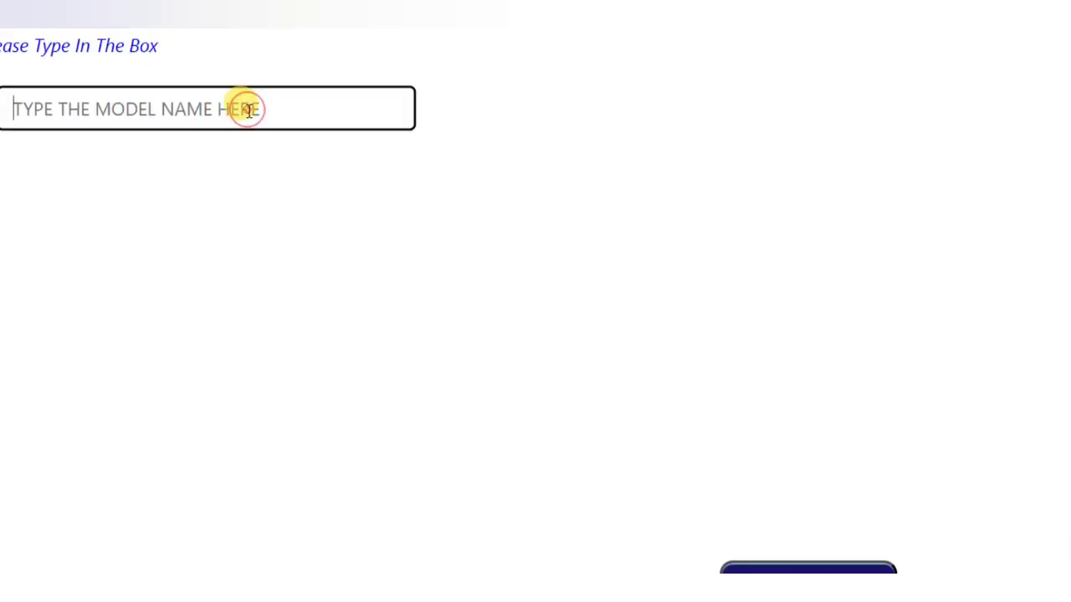
type("ATHER 450X")
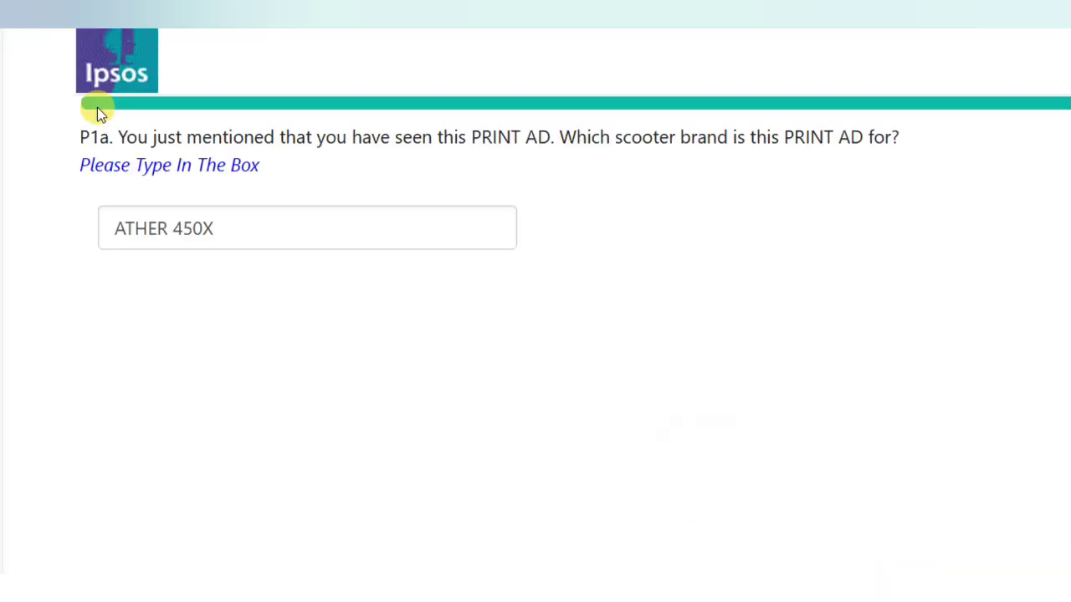
left_click(867, 498)
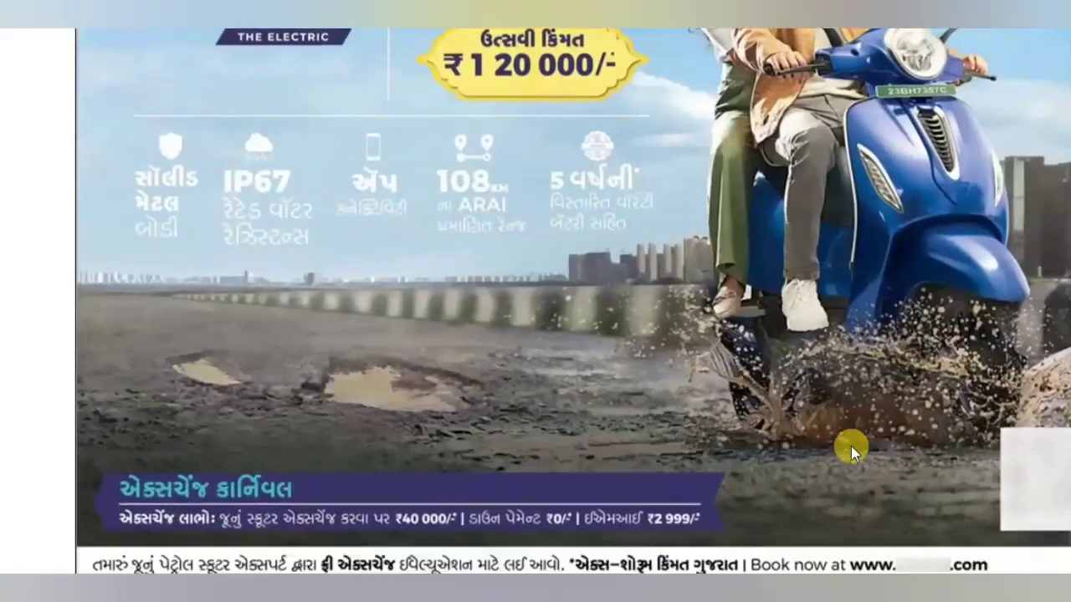
Review the second print ad, answer Yes to having seen it recently, and continue.
scroll(844, 418, "down", 5)
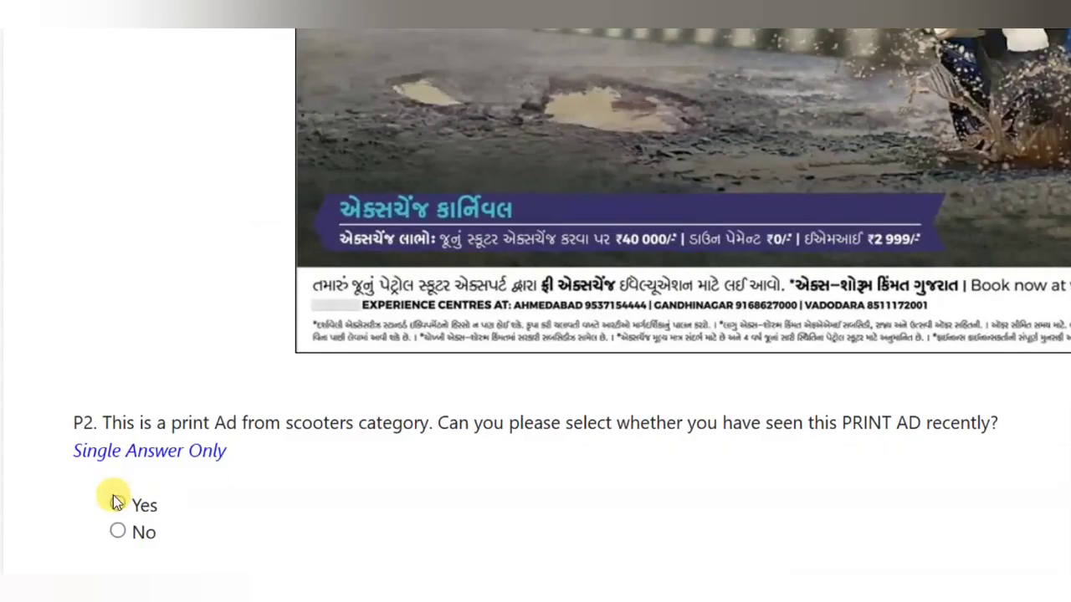
left_click(115, 501)
scroll(159, 360, "down", 1)
scroll(163, 340, "up", 4)
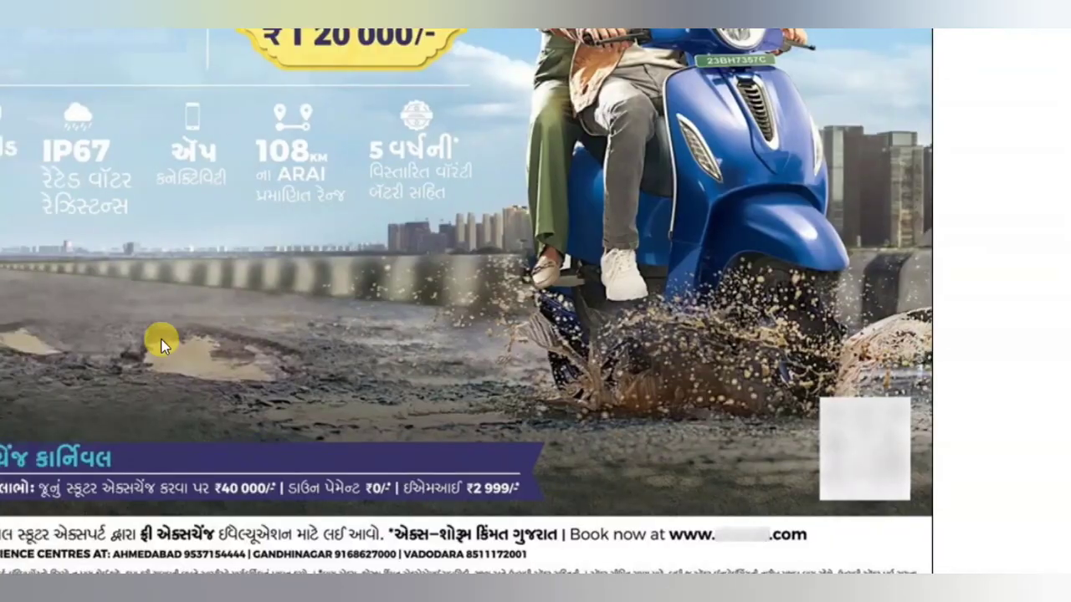
scroll(155, 359, "down", 4)
left_click(755, 489)
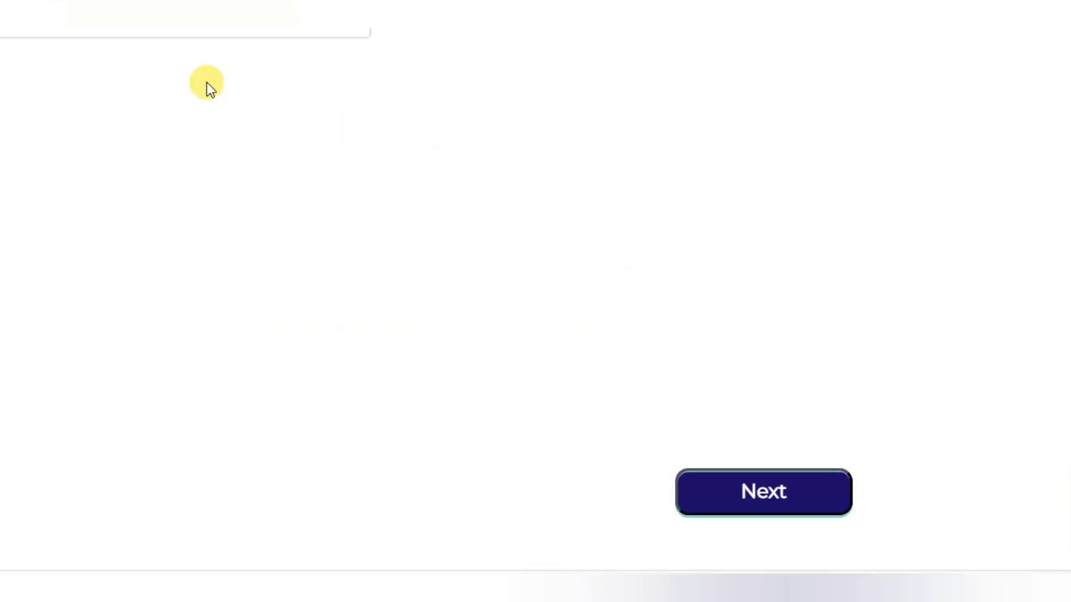
Find "CHETA" in the brand suggestions, choose BAJAJ CHETAK ELECTRIC for the second print ad, and continue.
left_click(111, 23)
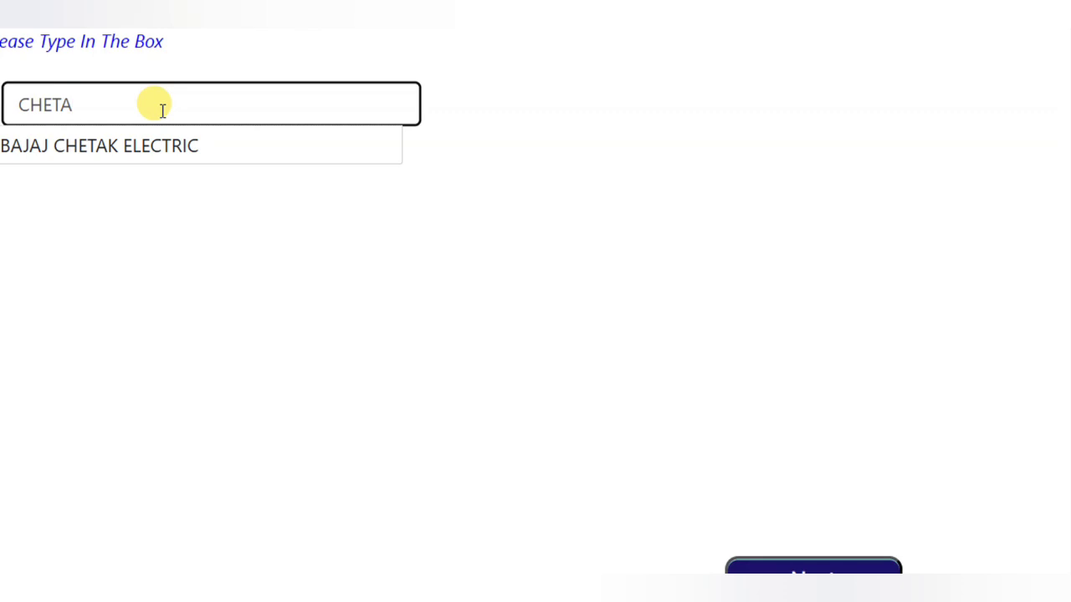
type("CHETA")
left_click(165, 136)
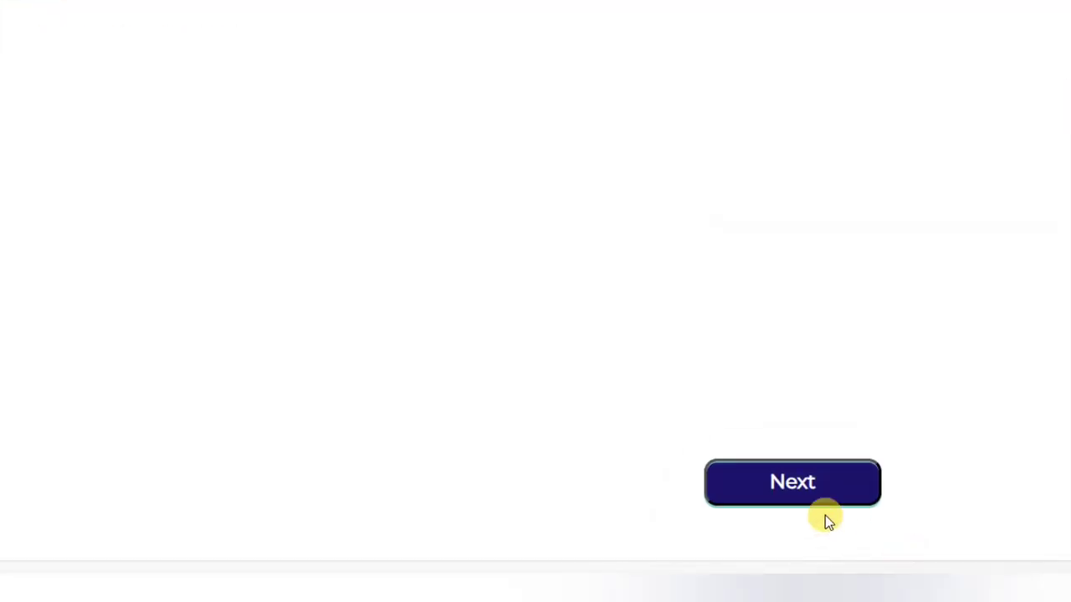
left_click(811, 492)
Submit Honda Activa 125 as the preferred scooter after the ads and "Married with no Kids" as the social life status.
left_click(159, 113)
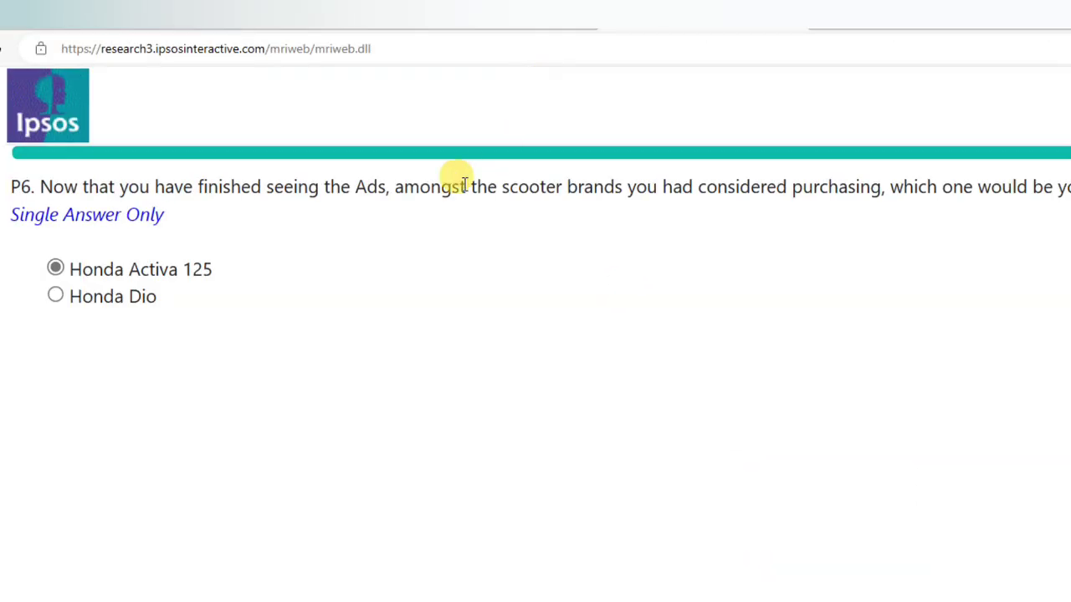
left_click(824, 523)
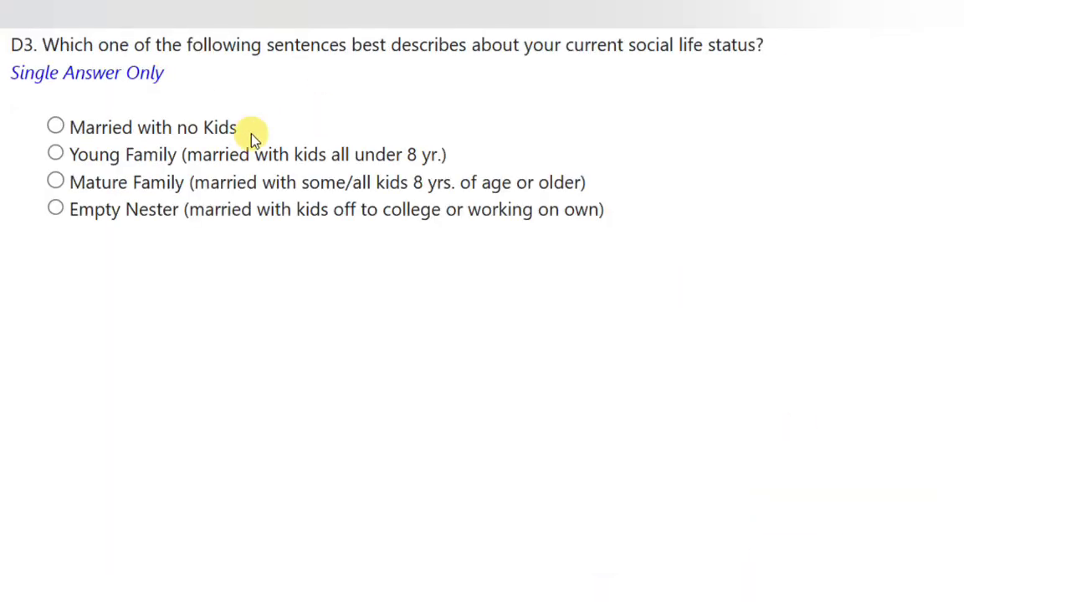
left_click(209, 132)
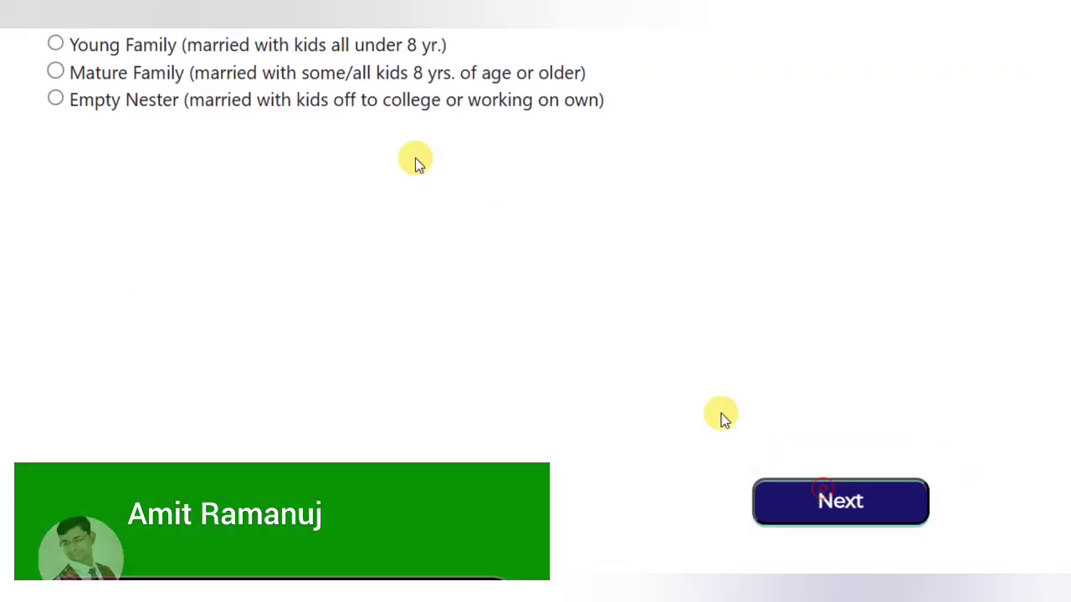
left_click(839, 500)
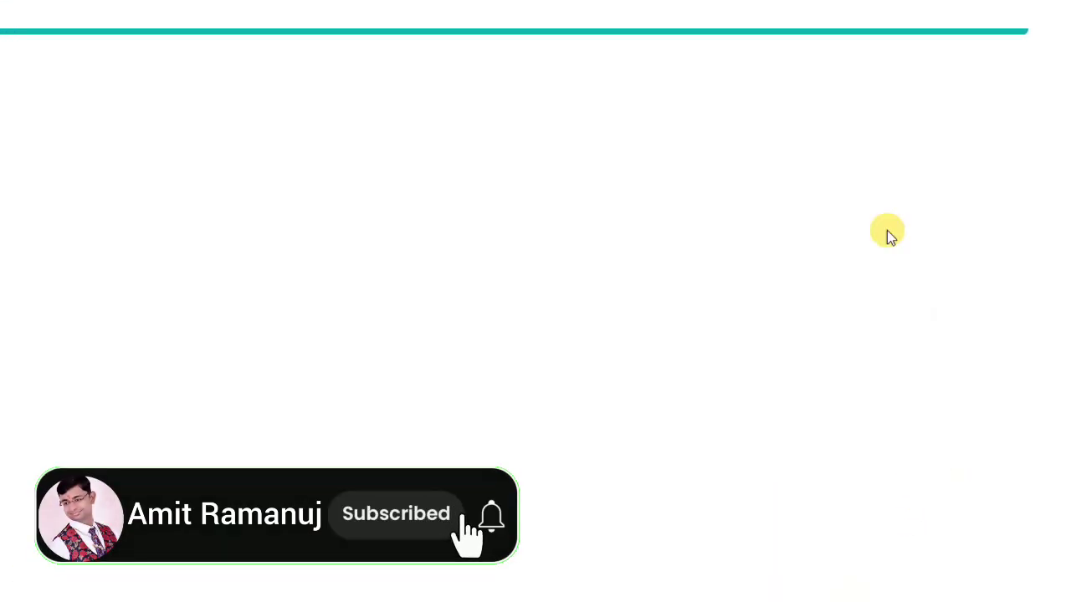